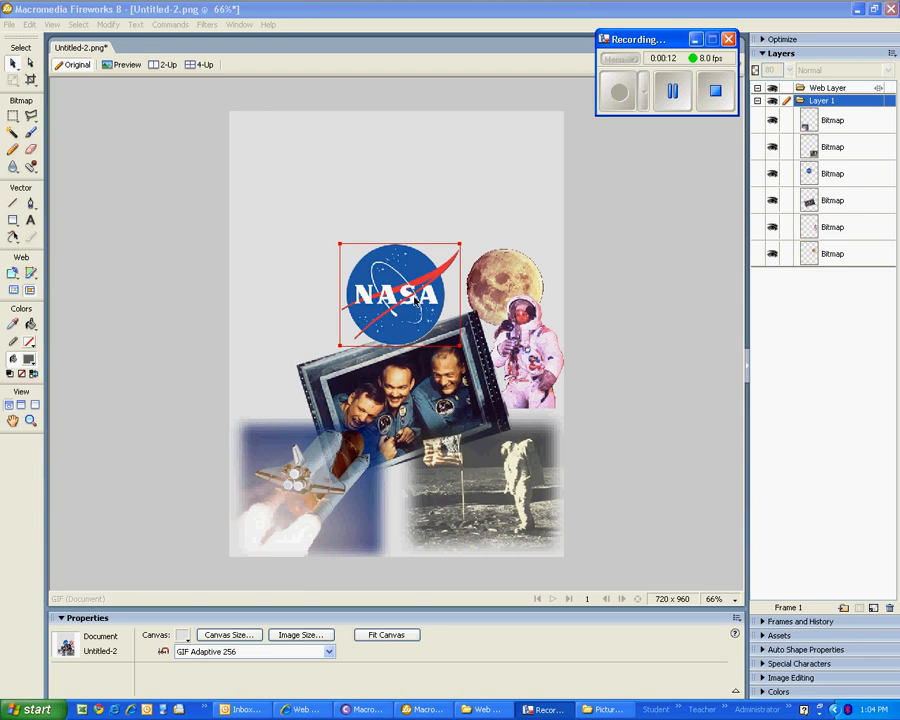
Start importing an image and browse from the shared student drive to the Picture Montage folder.
left_click(273, 208)
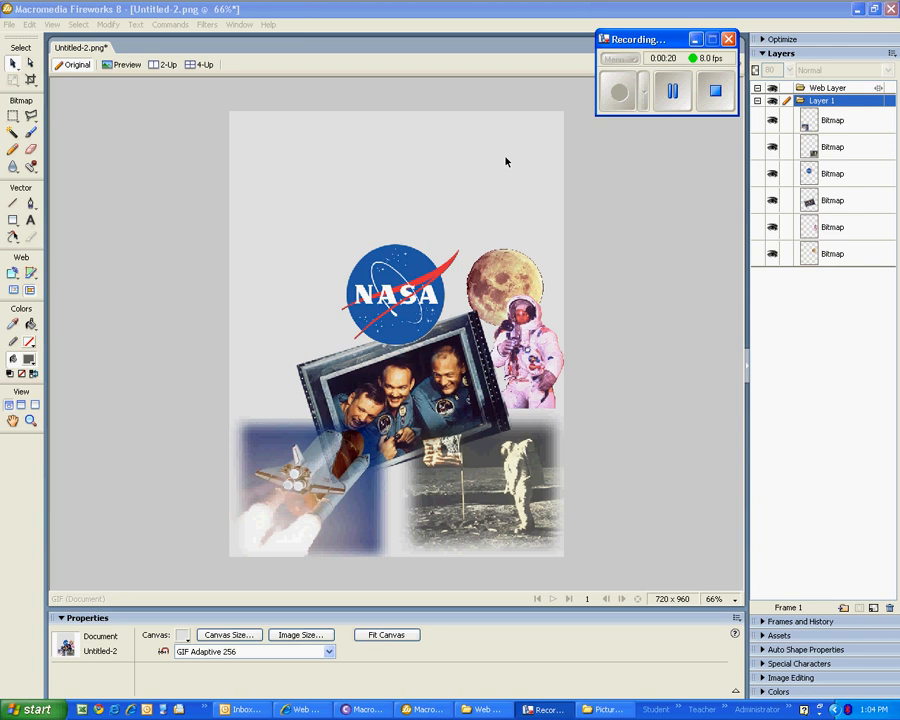
left_click(9, 25)
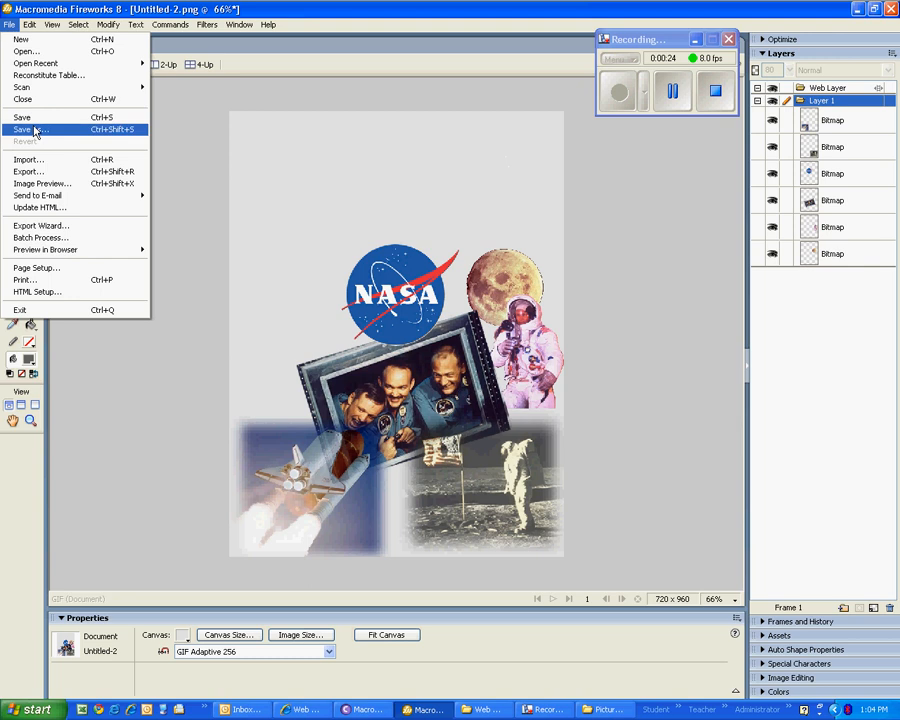
left_click(62, 163)
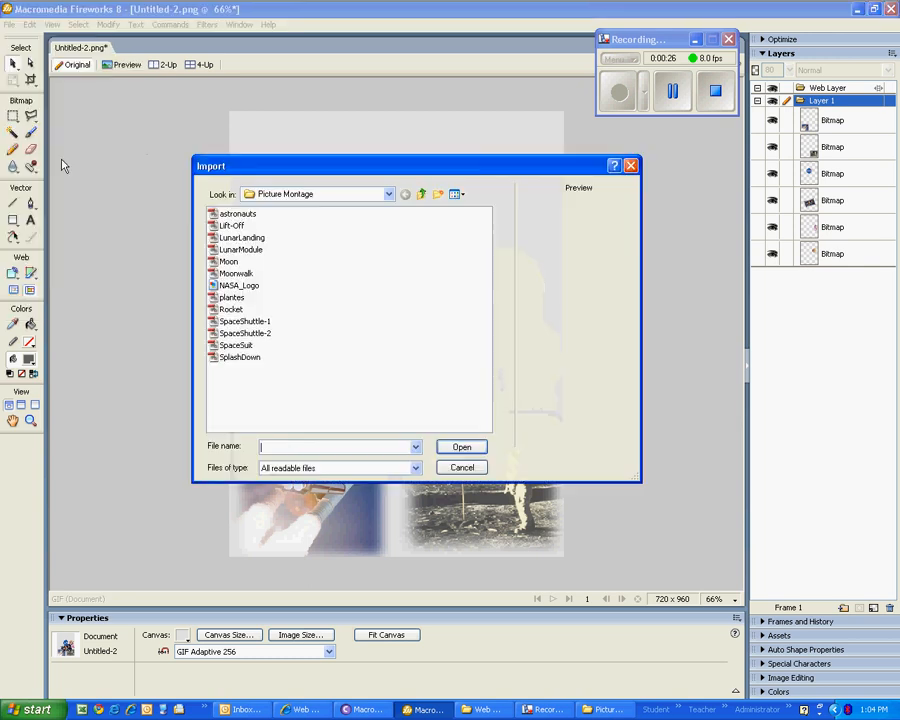
left_click(388, 195)
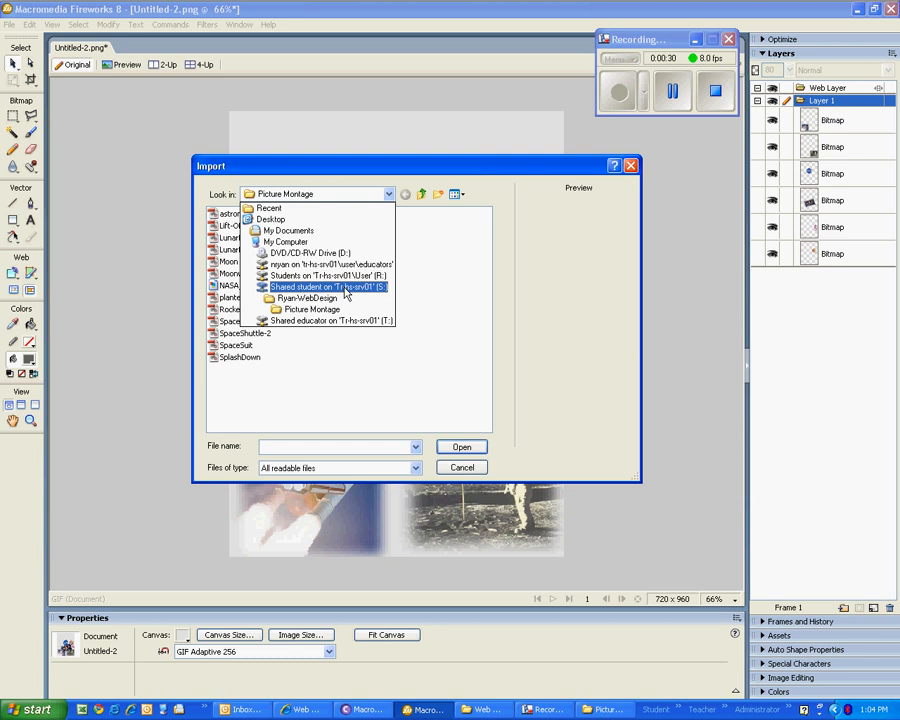
left_click(390, 195)
left_click(390, 195)
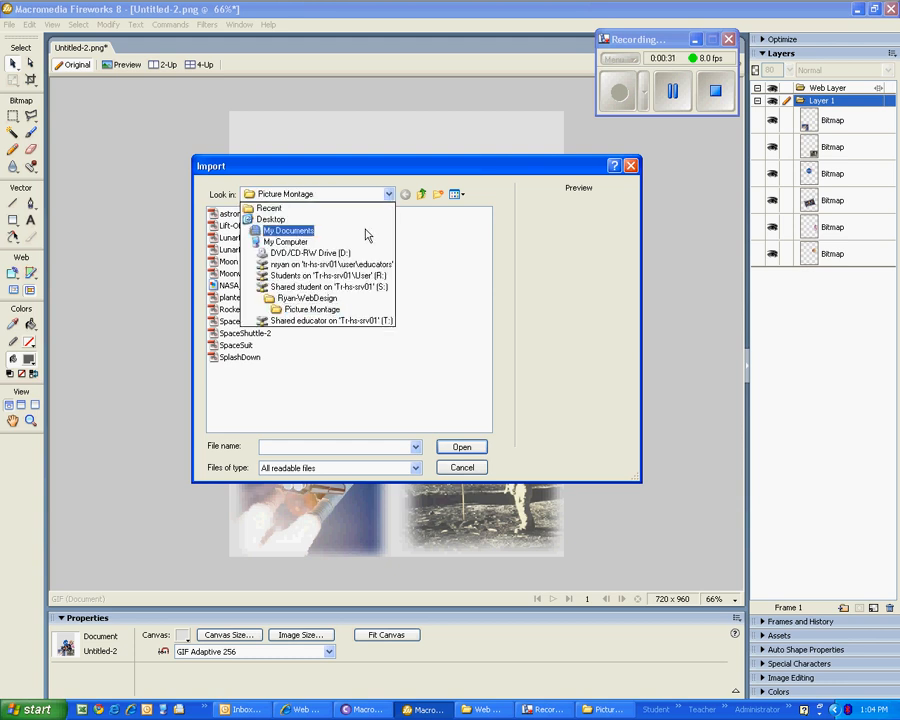
left_click(359, 289)
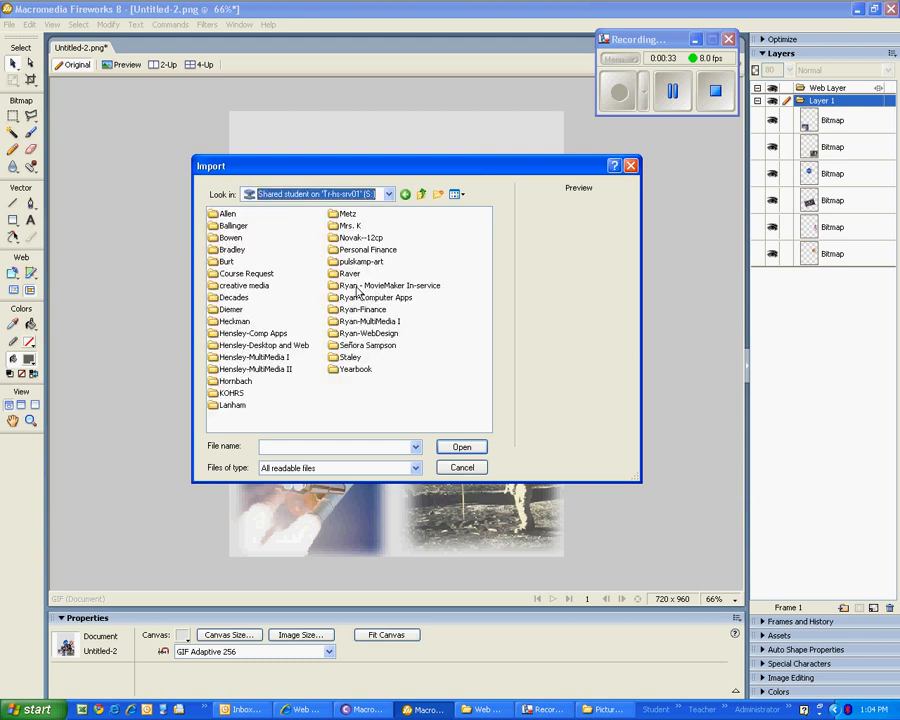
left_click(340, 336)
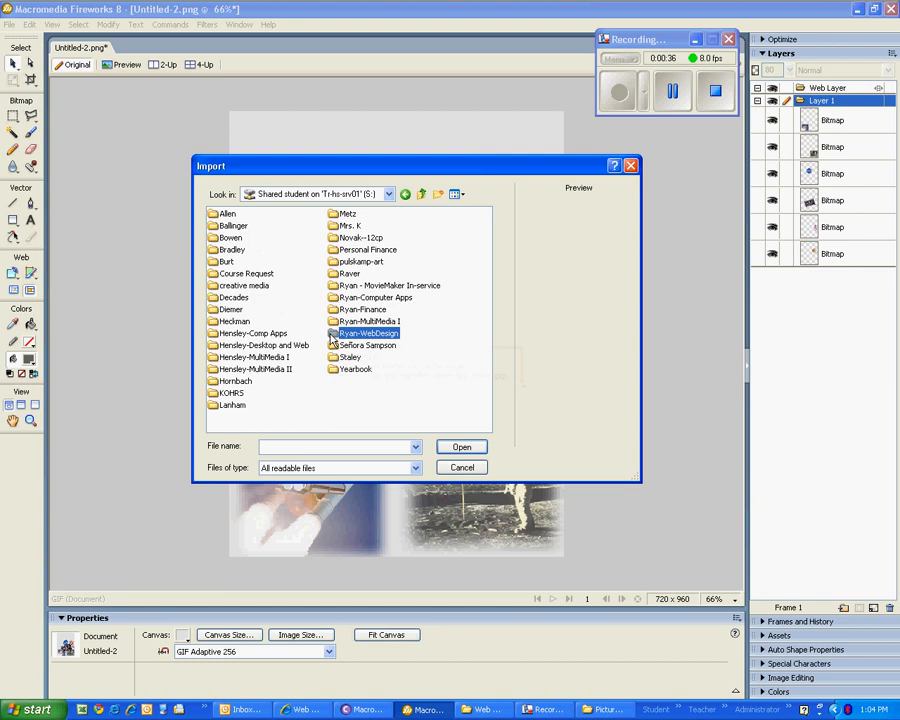
double_click(333, 338)
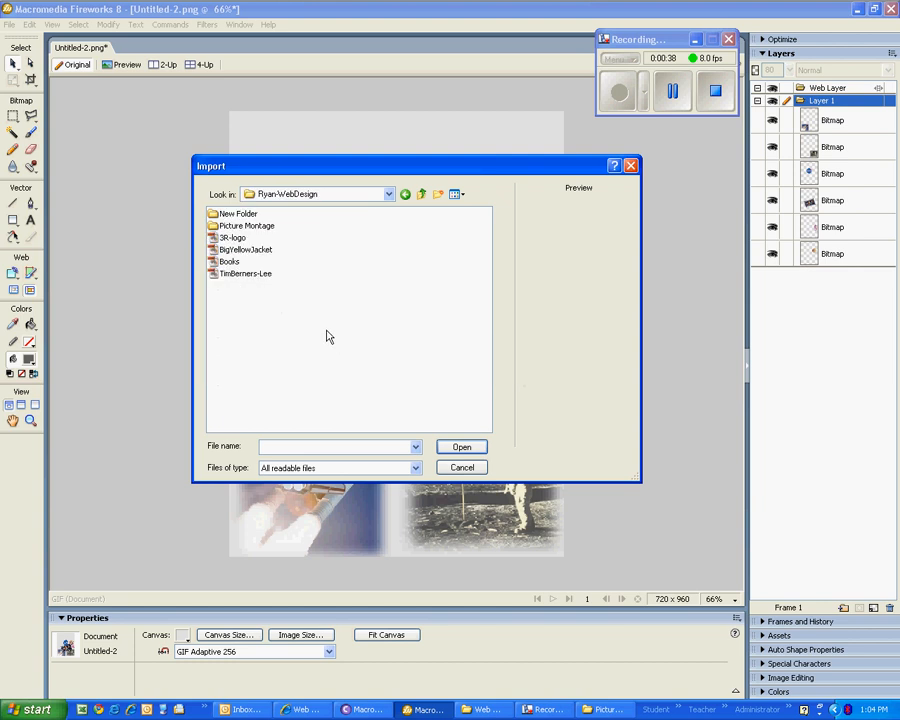
left_click(212, 226)
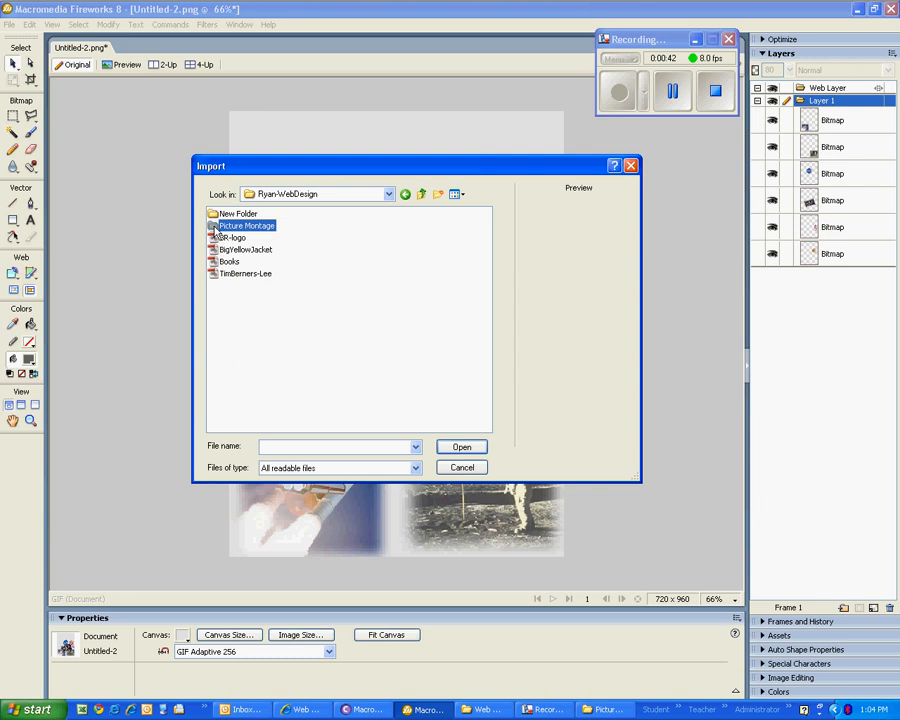
double_click(214, 228)
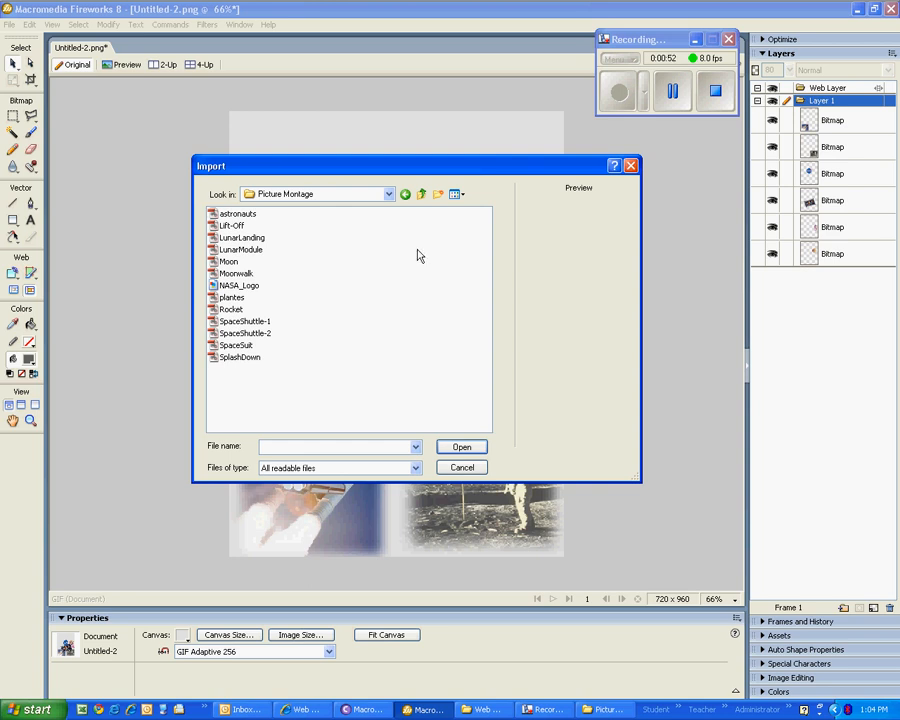
Show the files as thumbnails and import the plantes image into the canvas's upper-left corner, sized about 260 × 319 pixels.
left_click(461, 195)
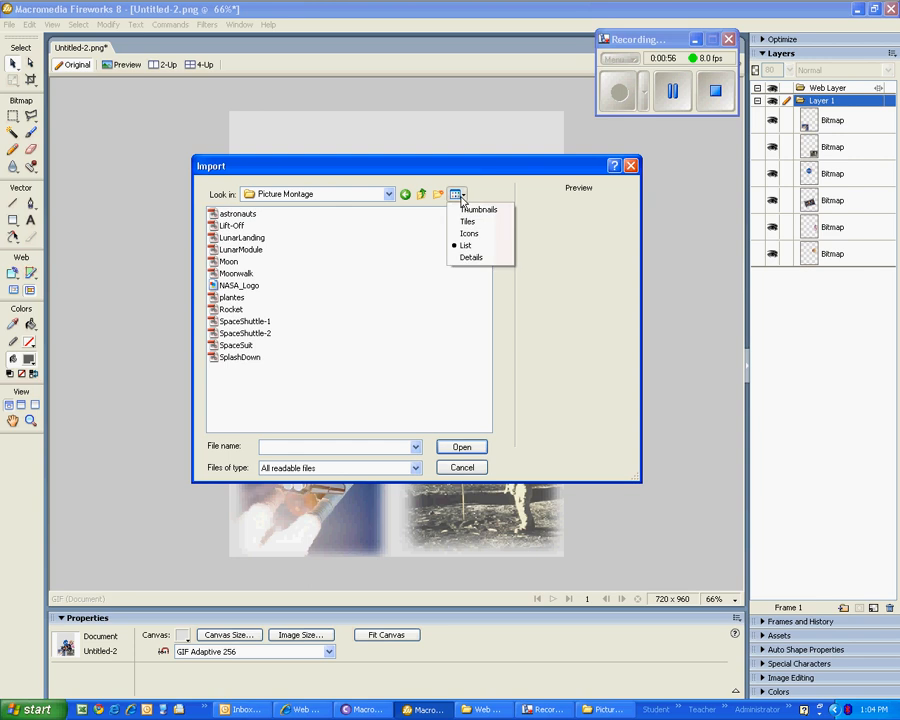
left_click(470, 209)
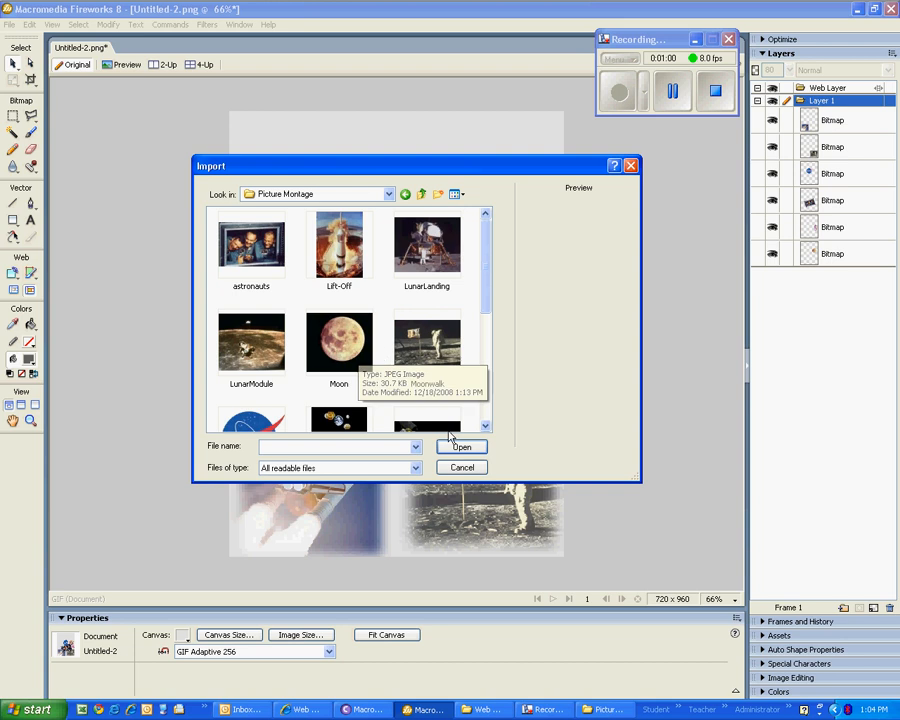
scroll(278, 410, "down", 5)
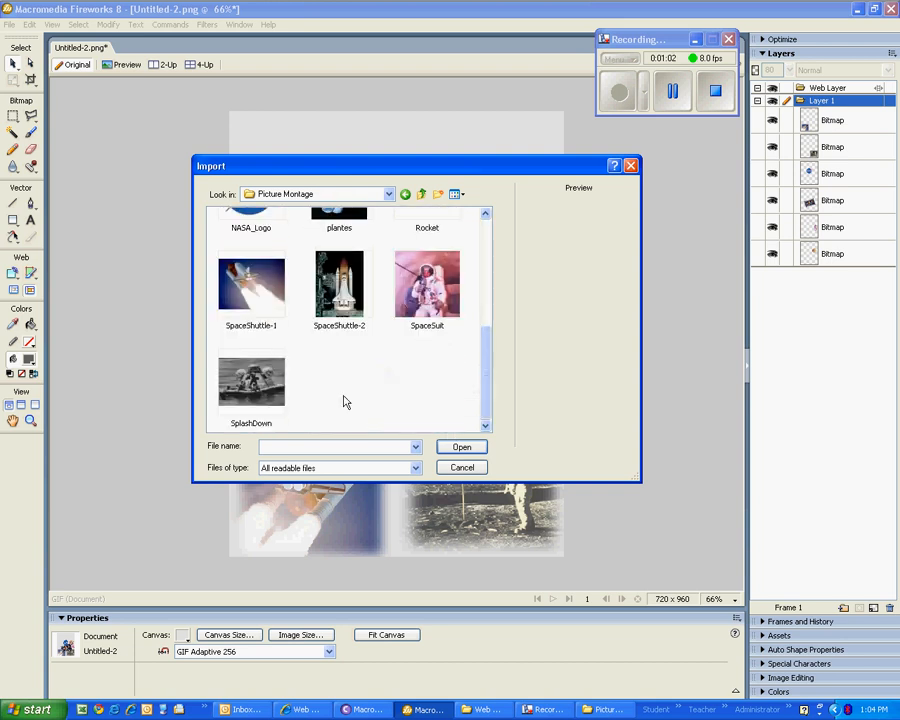
scroll(345, 401, "up", 3)
left_click(343, 330)
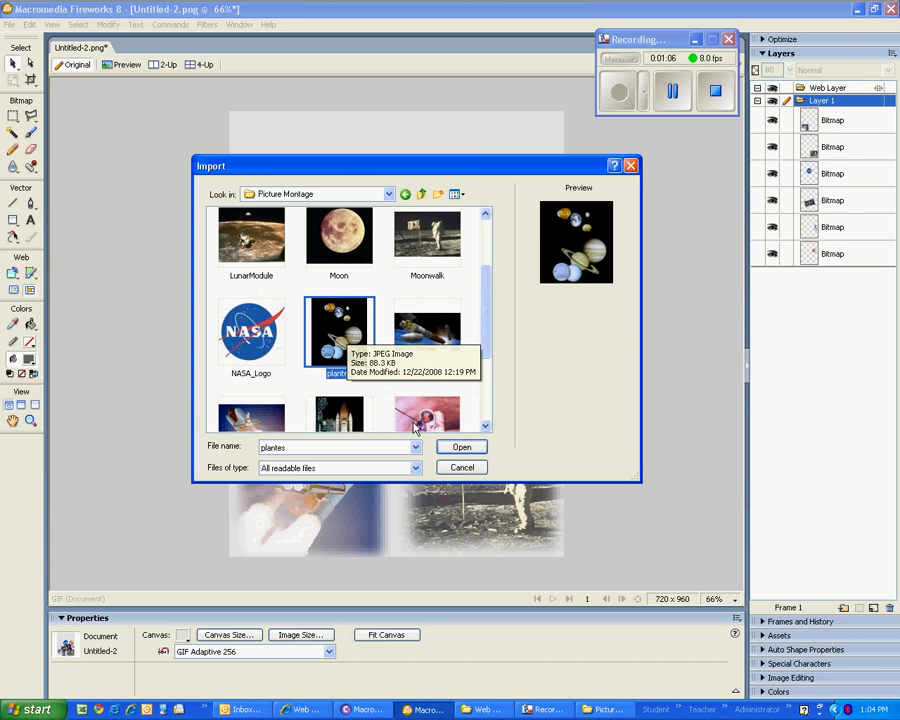
left_click(461, 449)
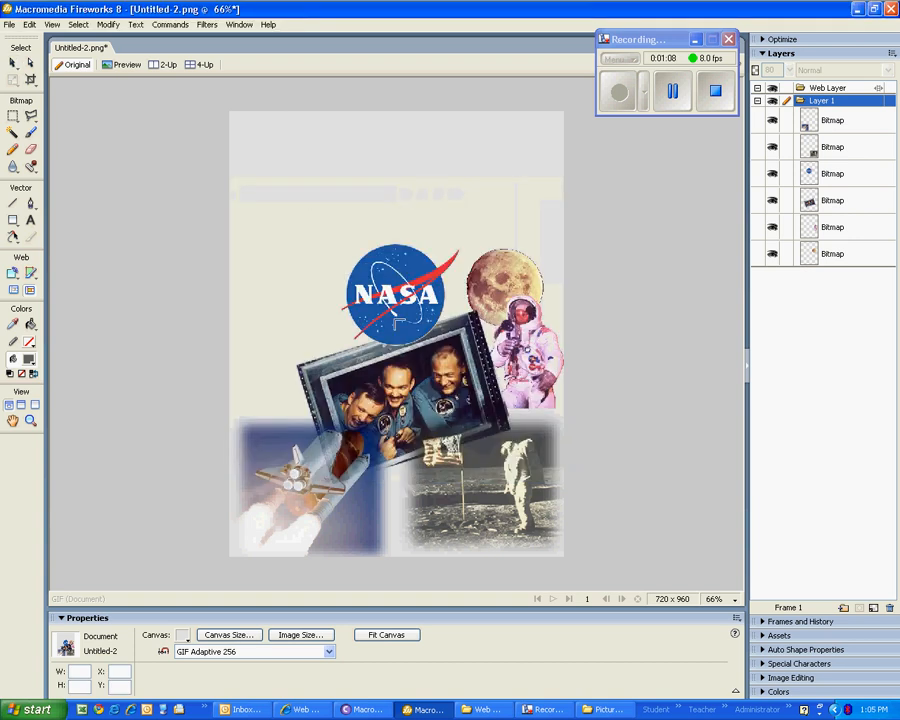
left_click_drag(237, 118, 356, 250)
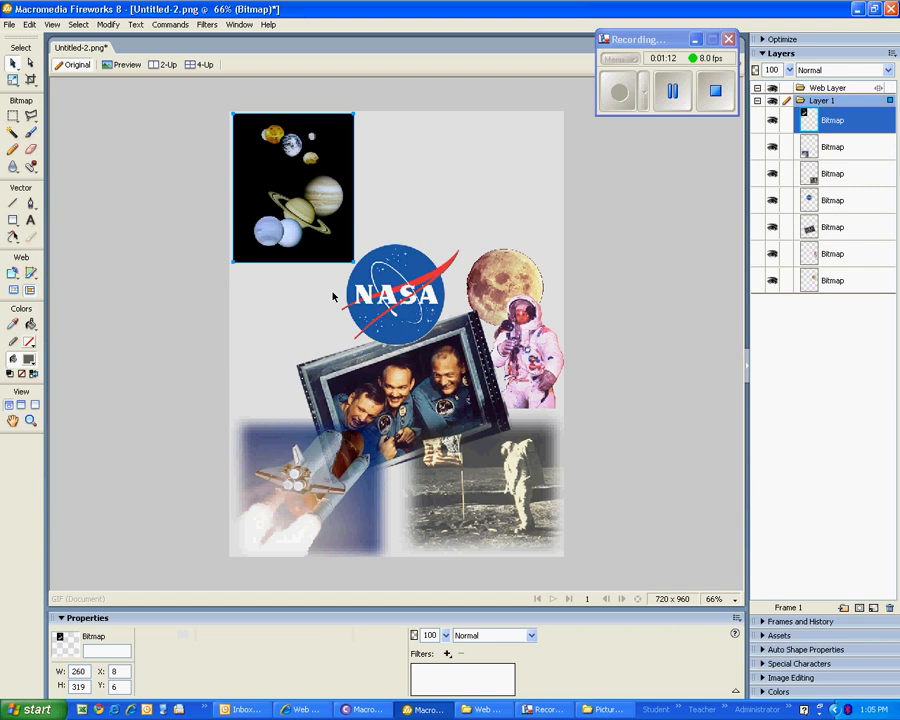
left_click(161, 241)
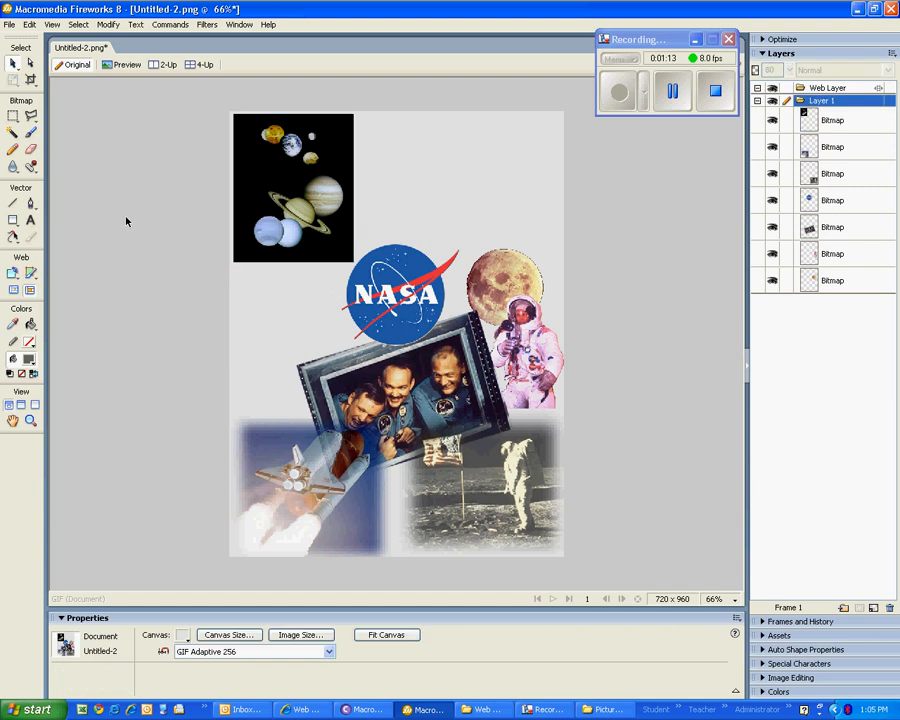
Import the Lift-Off image and place it just right of the planets picture, sized about 216 × 312 pixels.
left_click(7, 24)
left_click(98, 161)
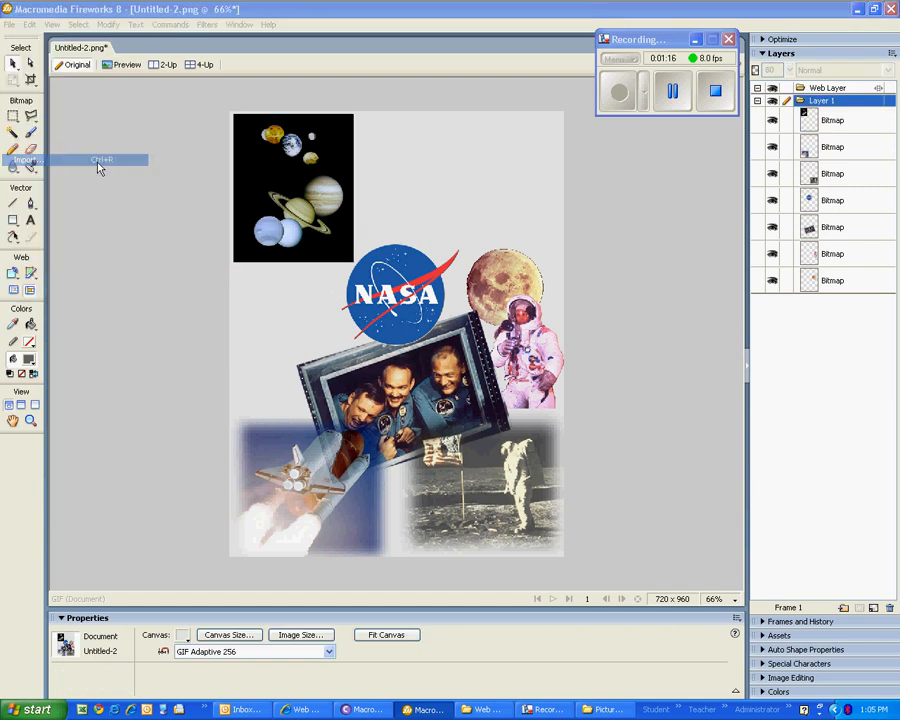
left_click(455, 194)
left_click(468, 206)
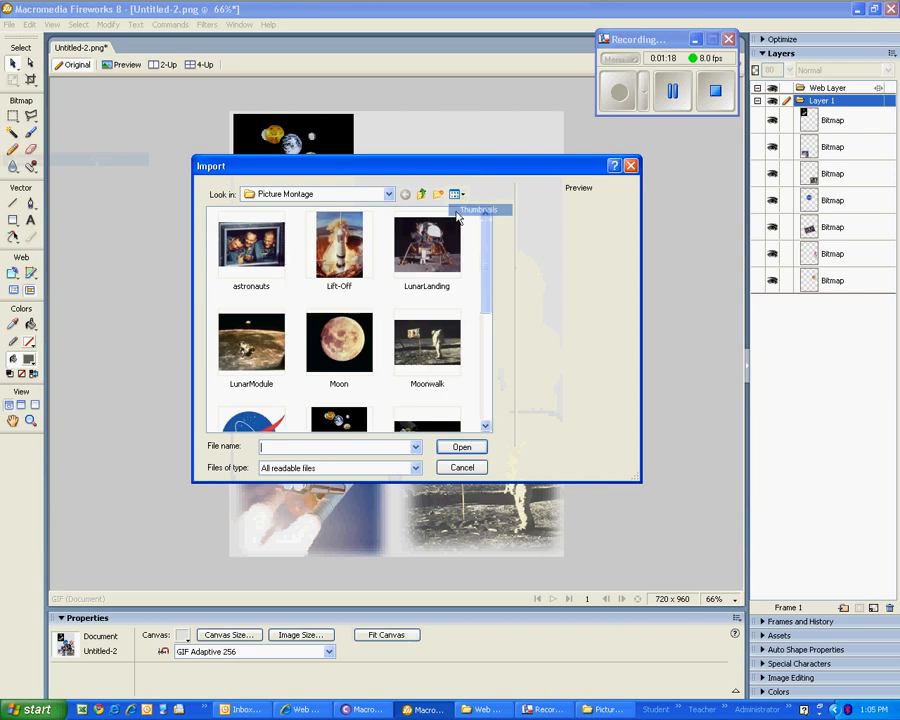
left_click(340, 258)
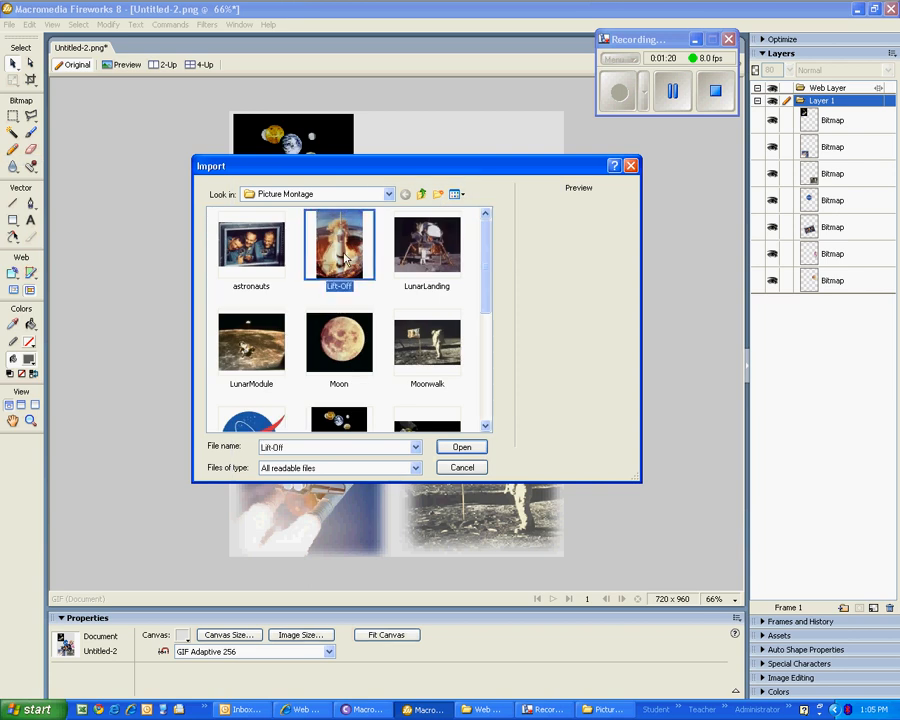
left_click(462, 448)
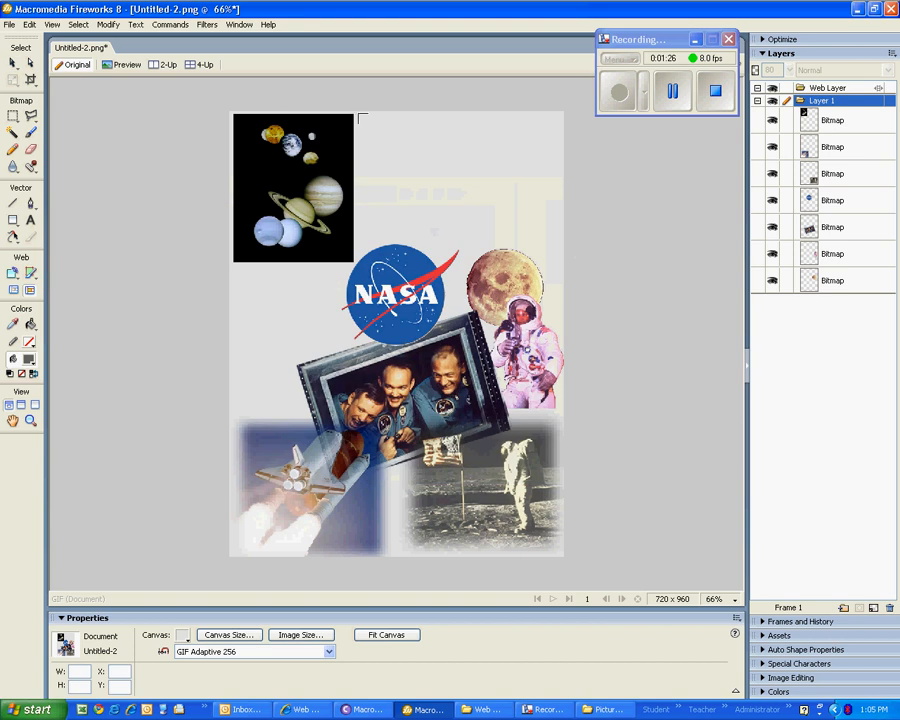
left_click_drag(361, 116, 459, 258)
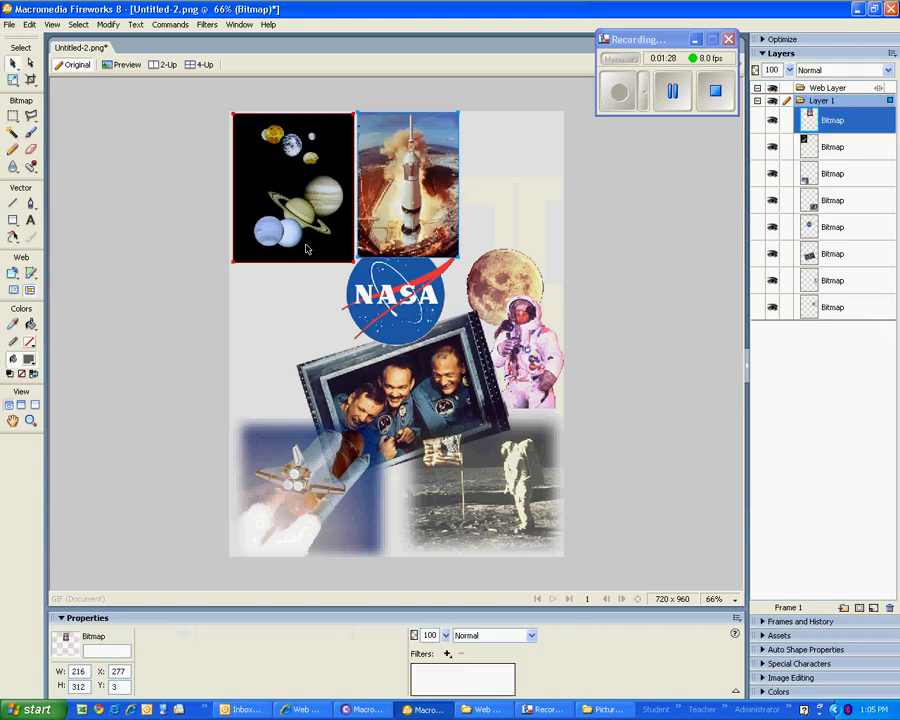
Import the Rocket image from the Picture Montage folder and place it below the planets picture, near the canvas's left edge.
left_click(9, 24)
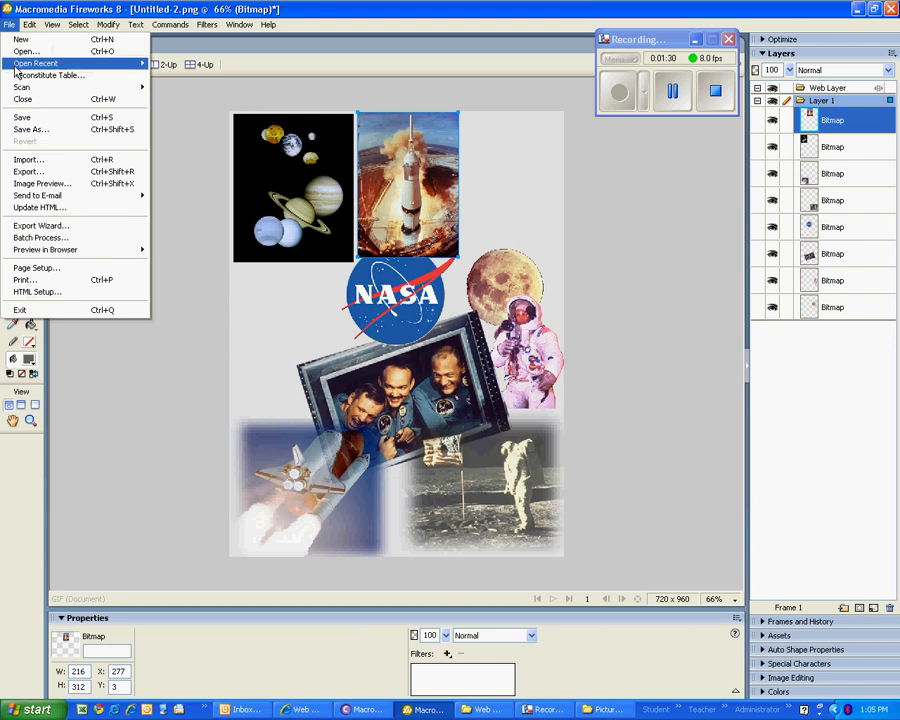
left_click(80, 159)
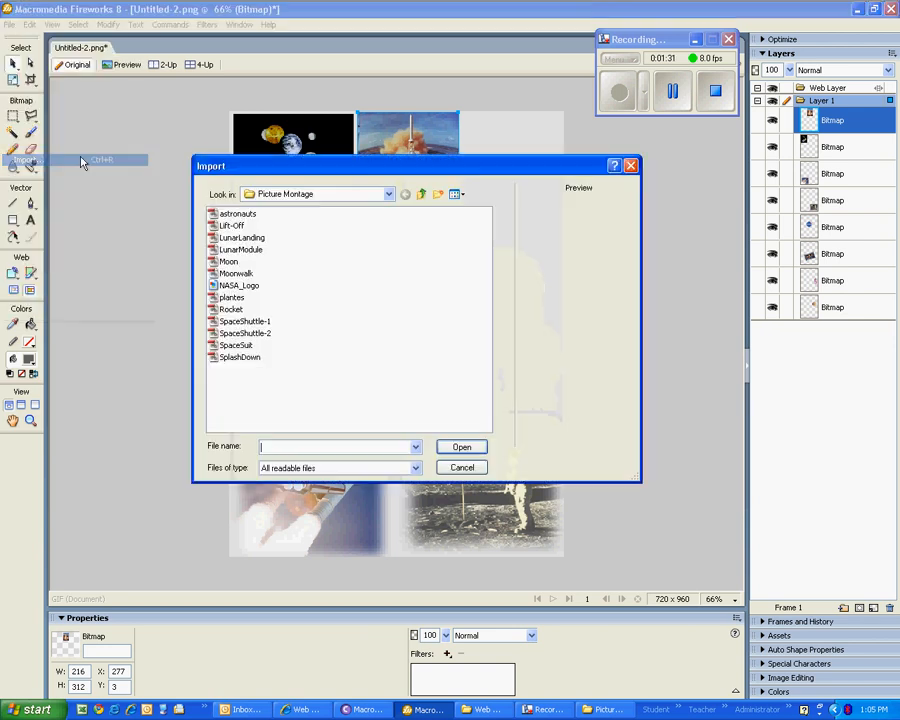
left_click(461, 195)
left_click(464, 210)
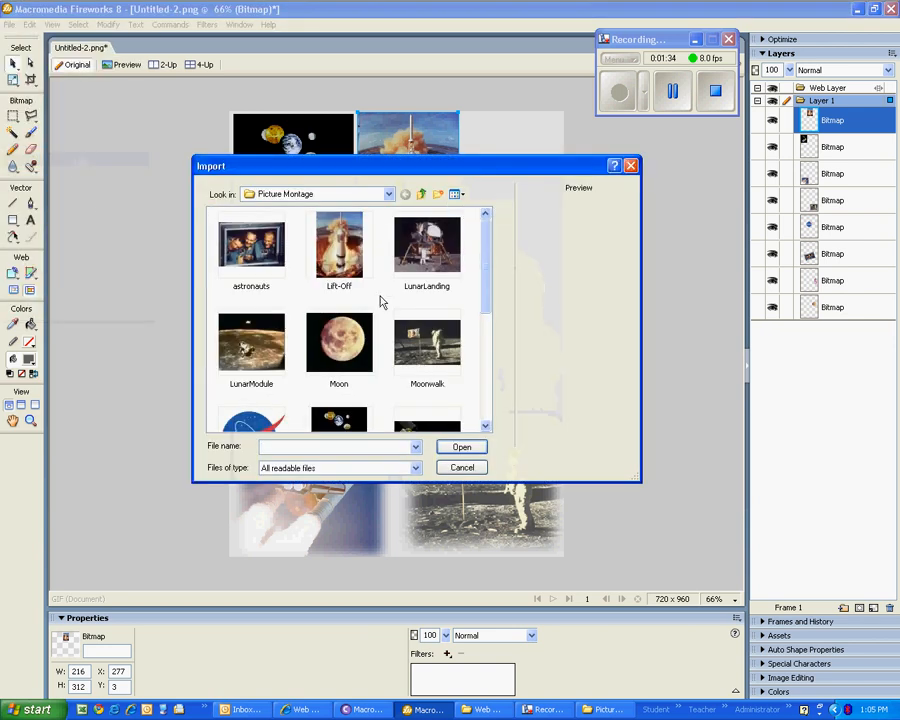
left_click(485, 426)
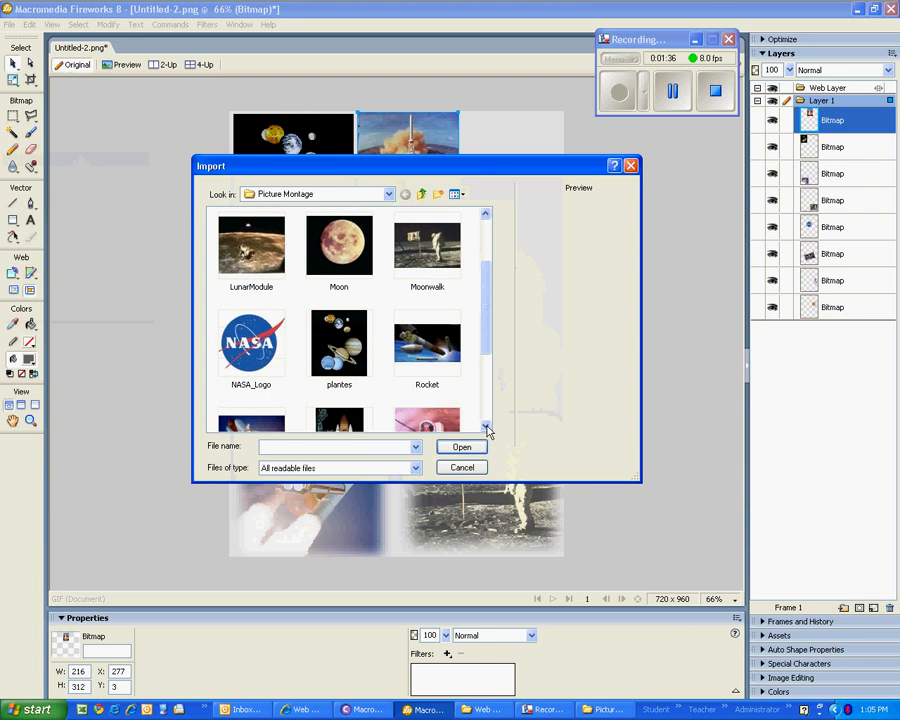
left_click(485, 426)
left_click(485, 426)
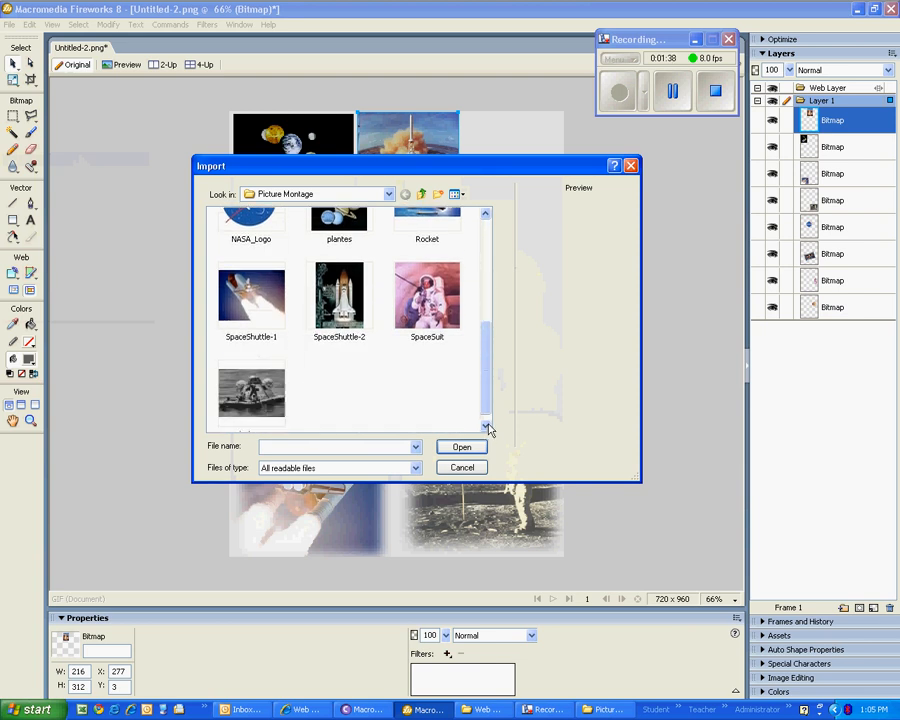
left_click(485, 213)
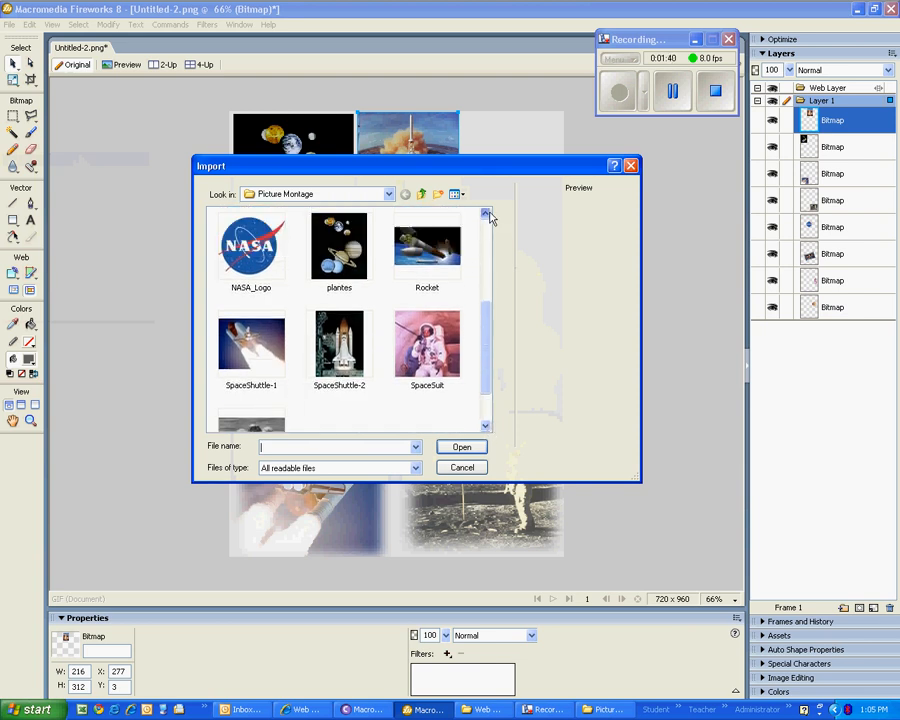
left_click(432, 253)
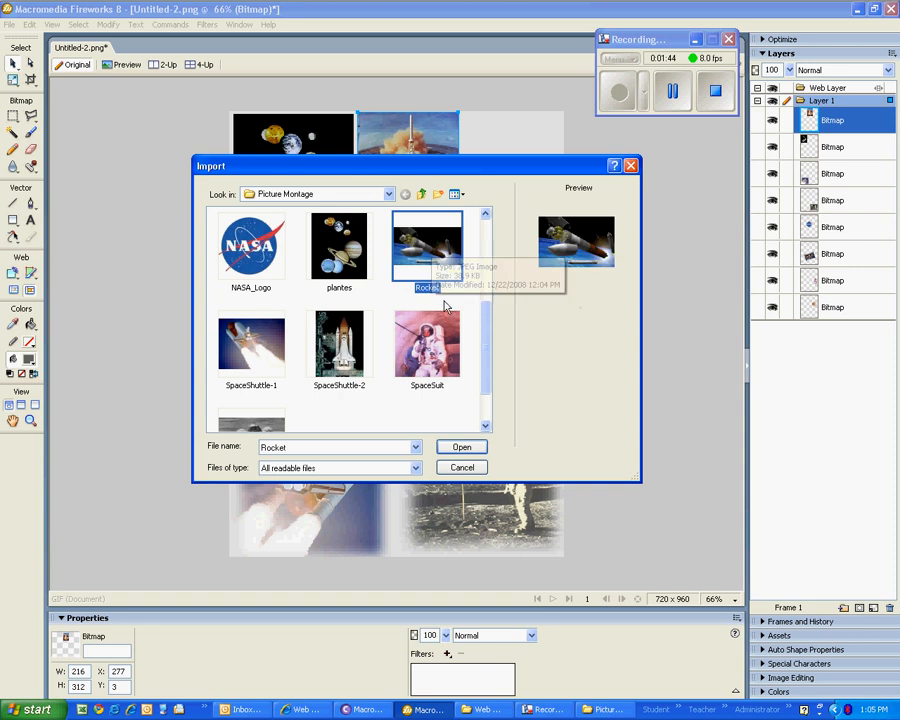
left_click(462, 448)
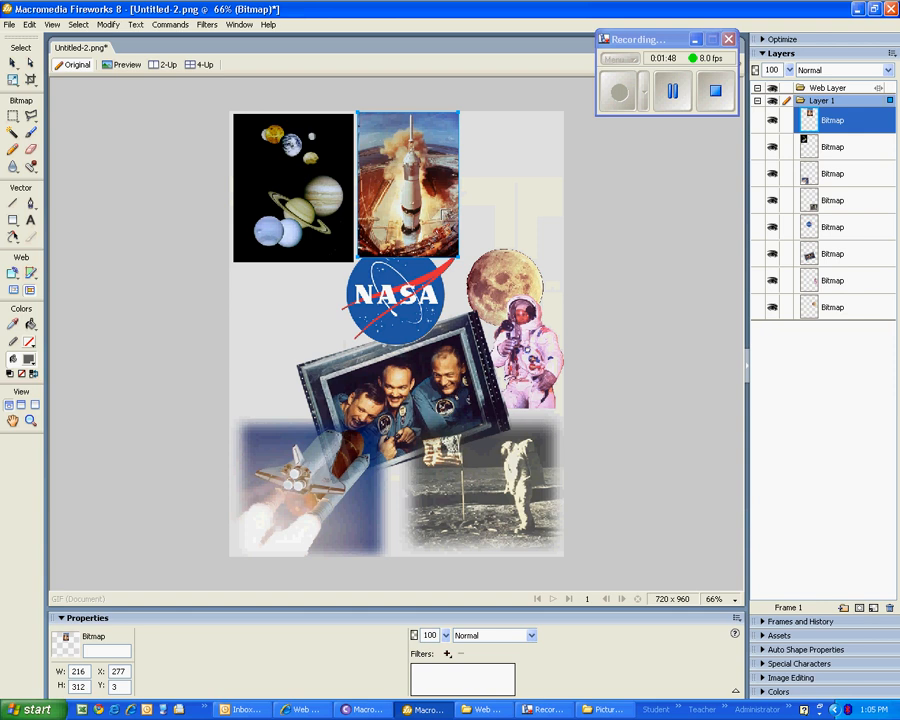
left_click_drag(237, 277, 311, 353)
Spread out the imported pictures, with Rocket at the canvas's left edge, planets at about X 30, Y 4, and Lift-Off to their right.
left_click_drag(293, 311, 276, 302)
left_click_drag(304, 263, 312, 281)
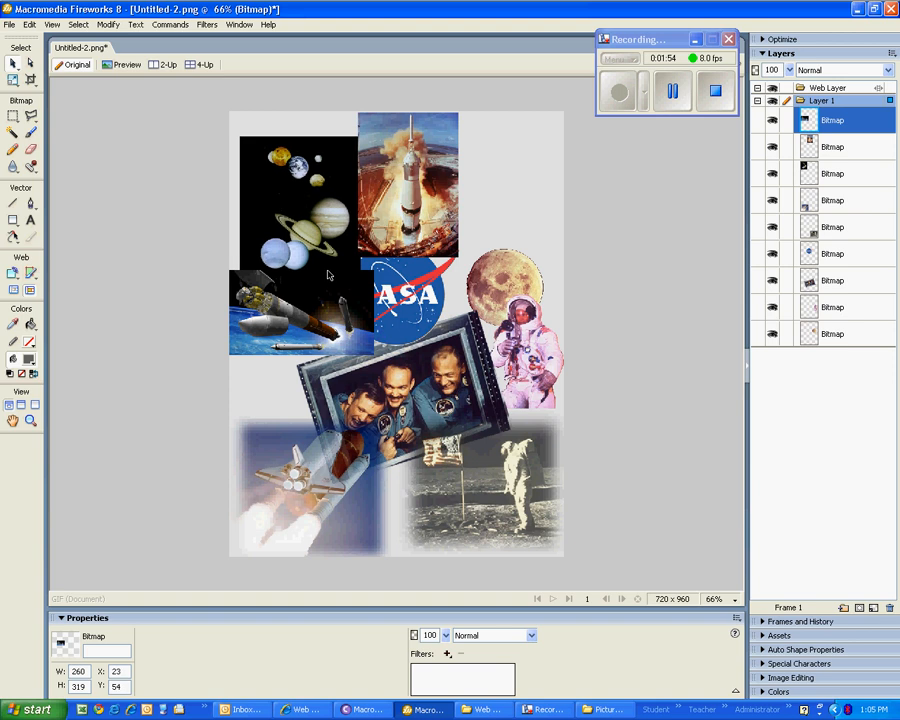
left_click_drag(422, 237, 441, 233)
left_click_drag(312, 218, 315, 195)
Remove the black background from the planets picture with the Magic Wand at tolerance 30, then deselect it.
left_click(318, 236)
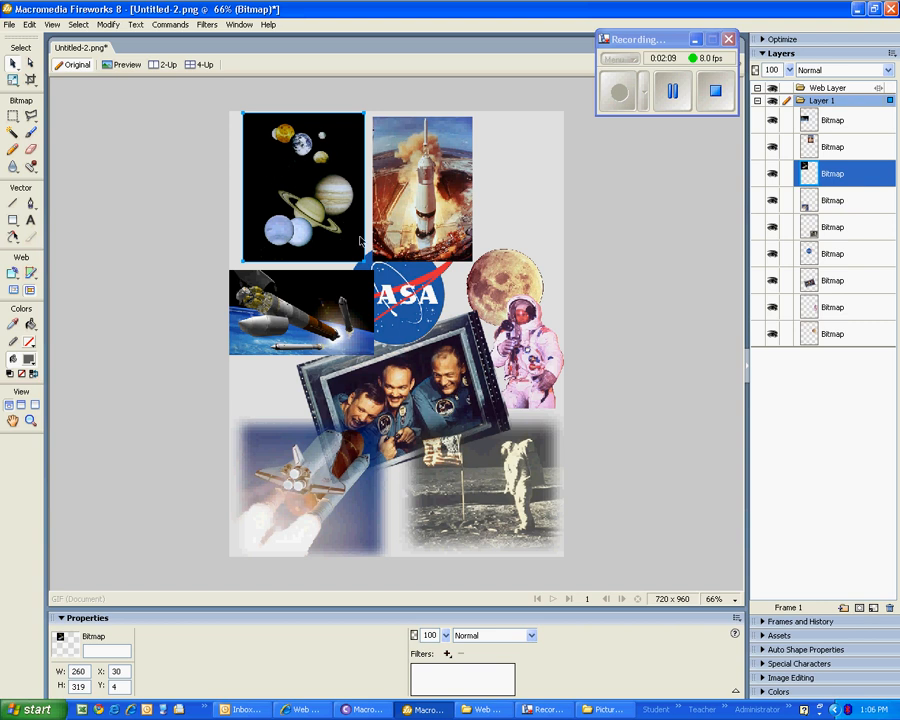
left_click(12, 131)
left_click(255, 171)
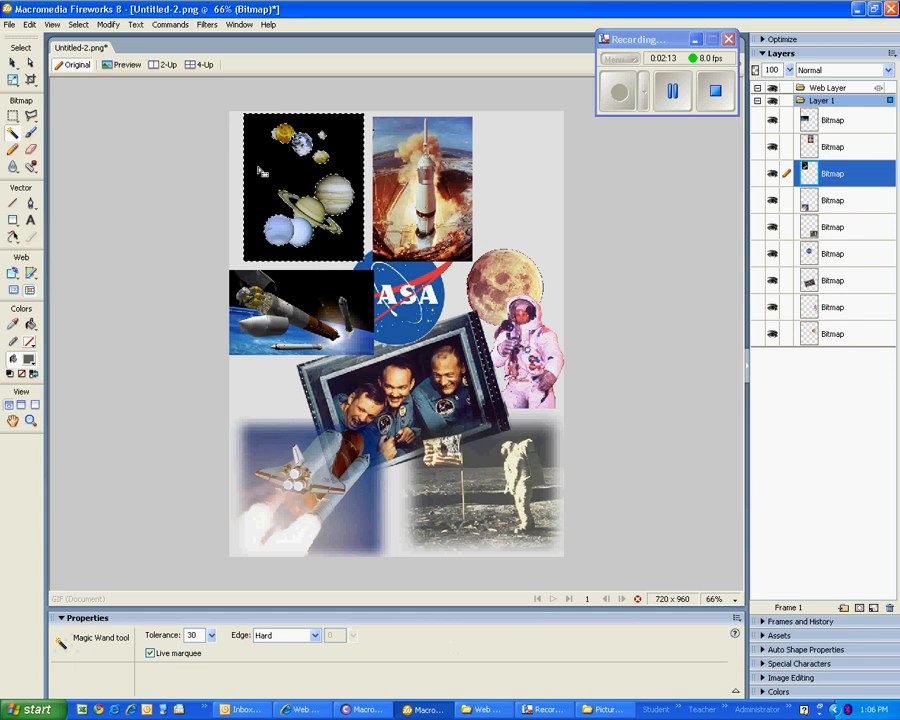
key("Delete")
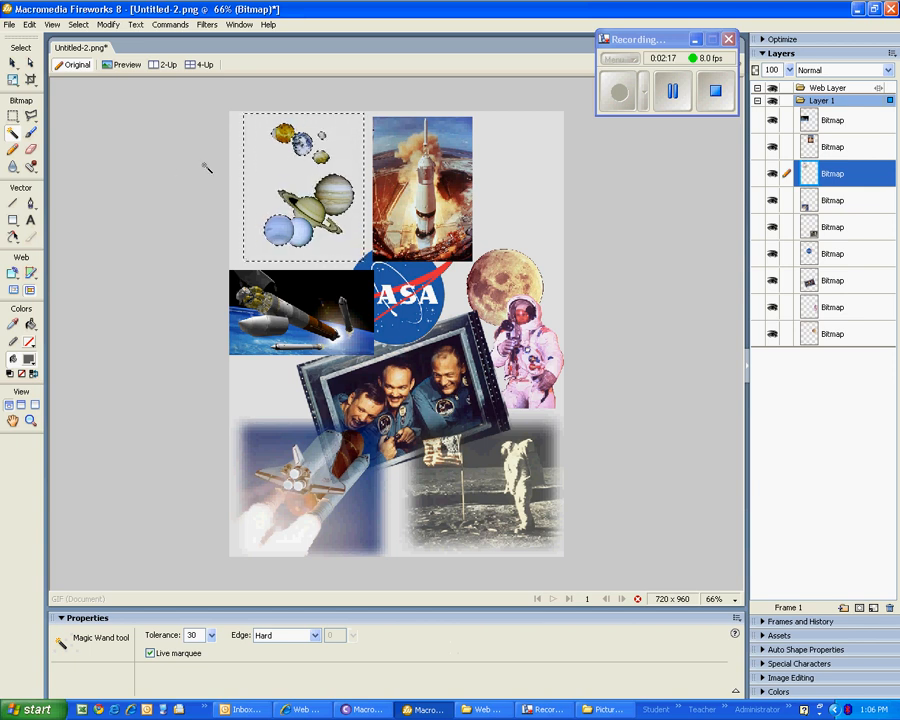
key("v")
left_click(314, 182)
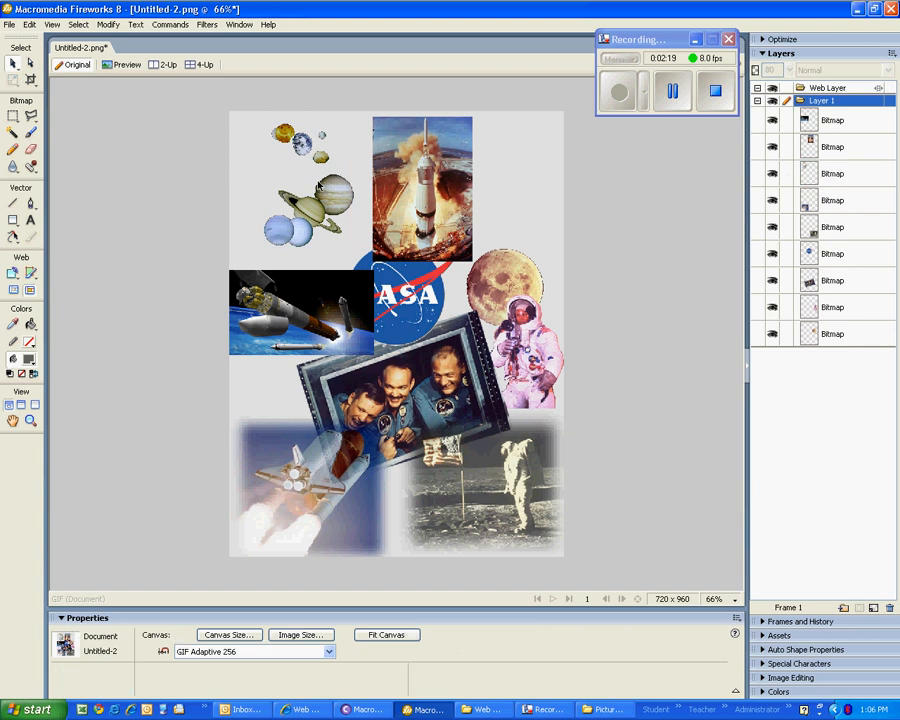
Move the planets picture to about X 26, Y 9 and the Lift-Off picture to about X 331, Y 18.
left_click_drag(314, 184, 275, 205)
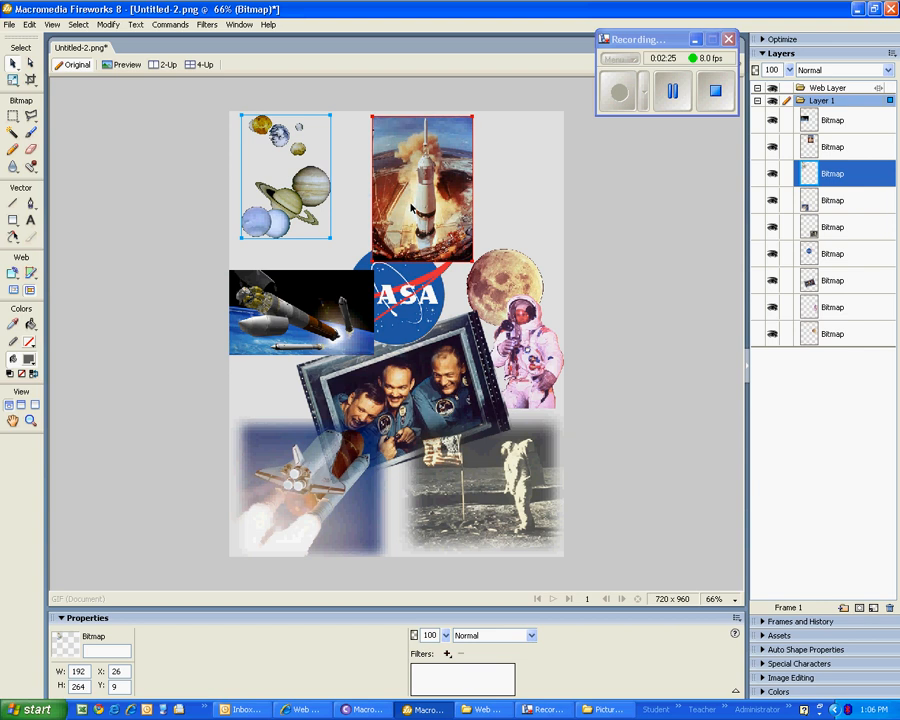
left_click(410, 208)
mouse_move(417, 183)
left_mouse_down()
mouse_move(401, 175)
mouse_move(428, 185)
left_mouse_up()
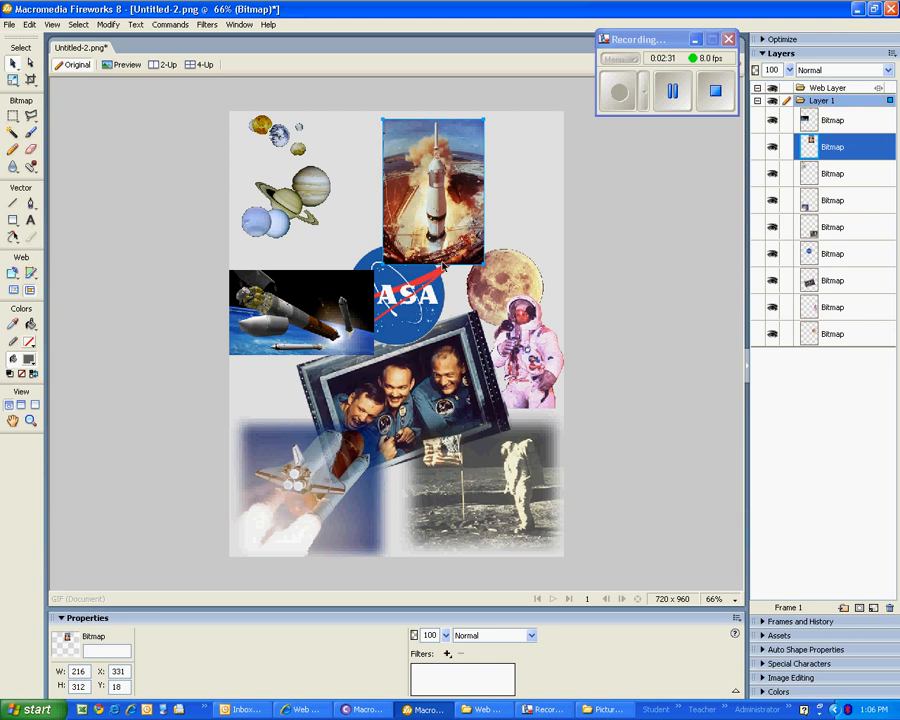
Marquee-select a rectangle of about 126 × 303 pixels around the rocket in the Lift-Off picture.
left_click(735, 599)
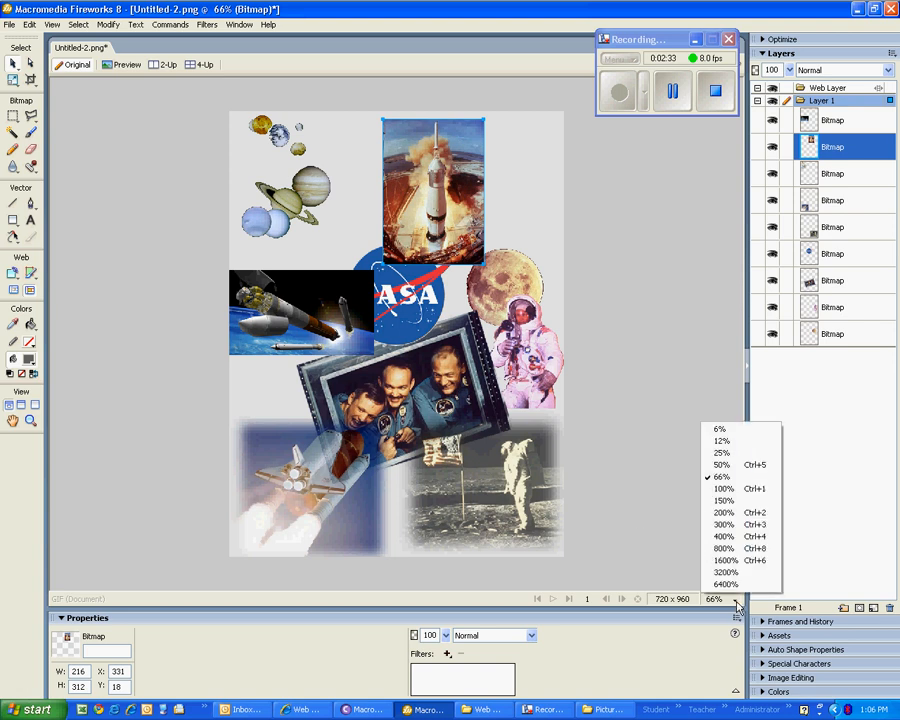
left_click(721, 525)
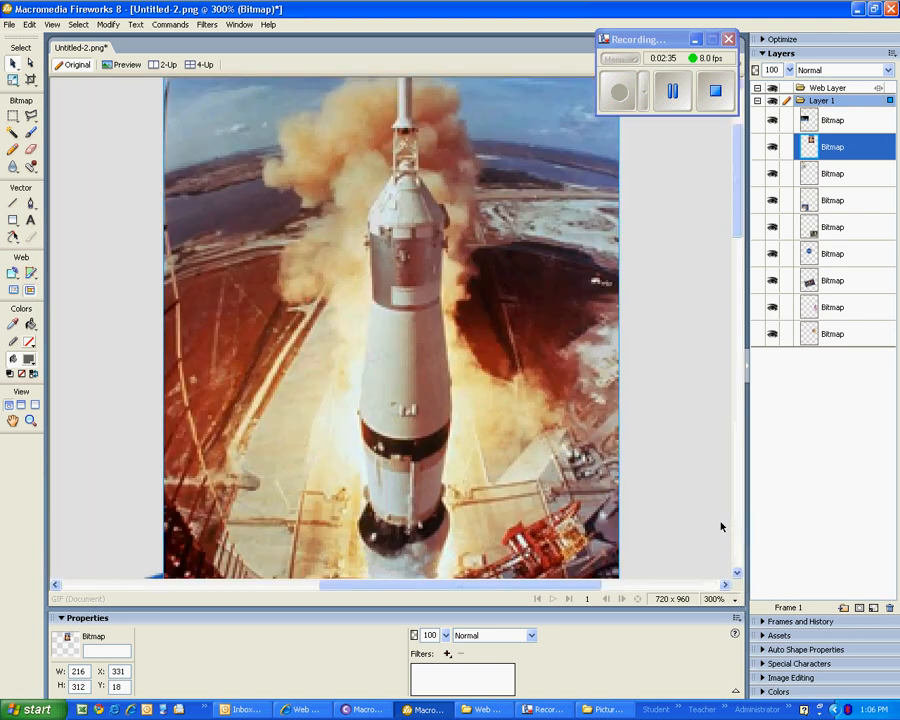
scroll(609, 456, "up", 3)
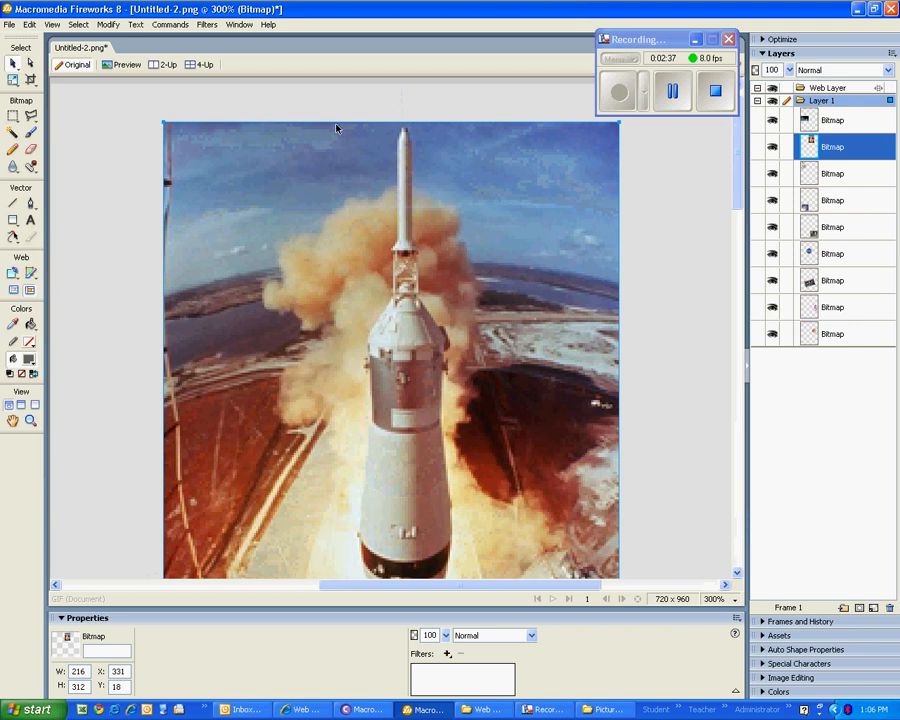
left_click(30, 117)
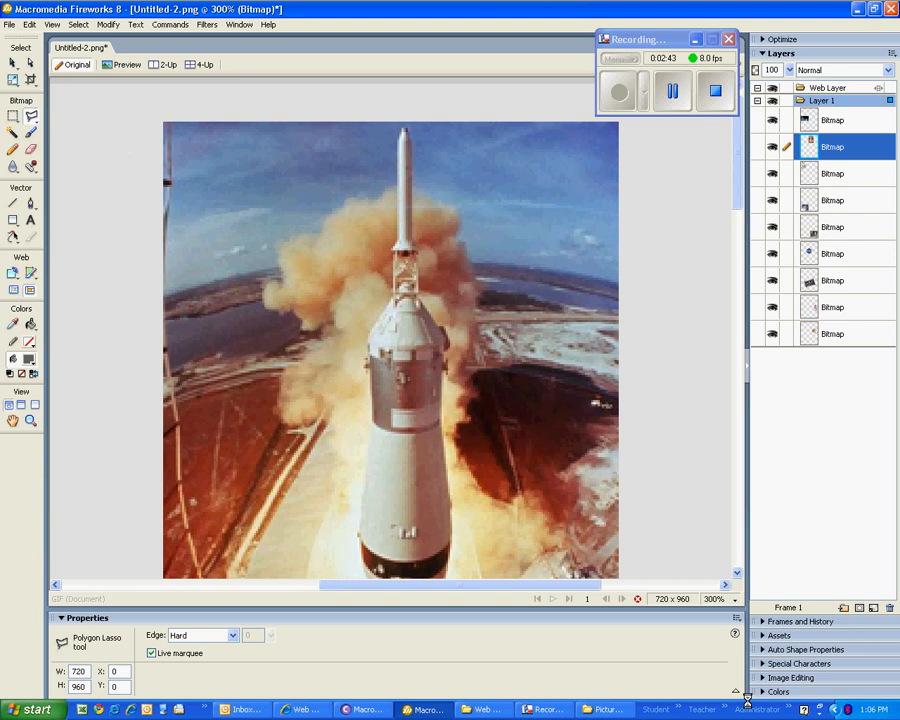
left_click(736, 599)
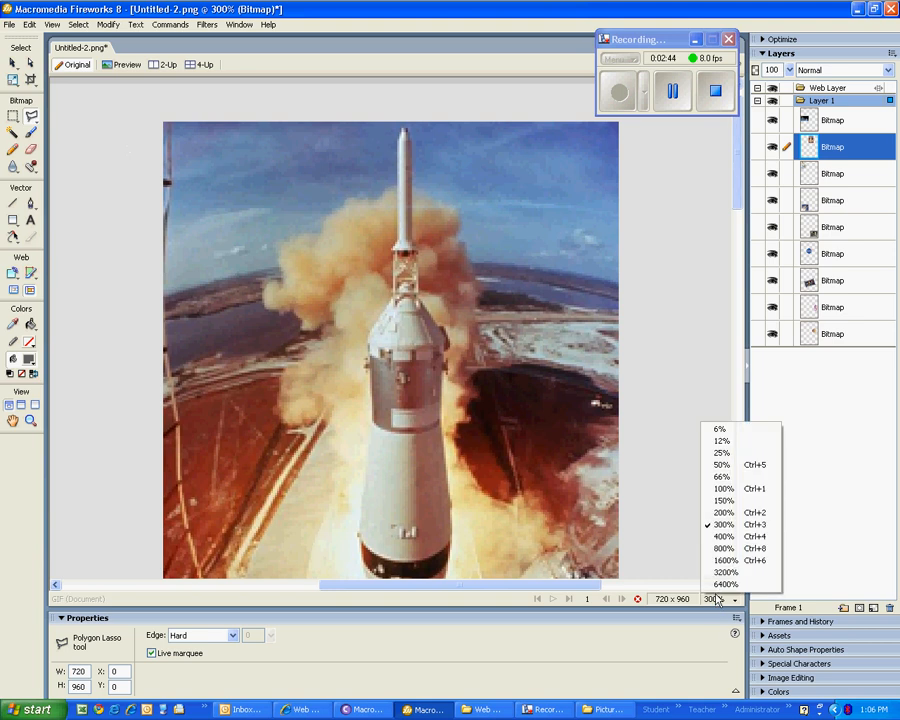
left_click(722, 512)
scroll(738, 383, "up", 5)
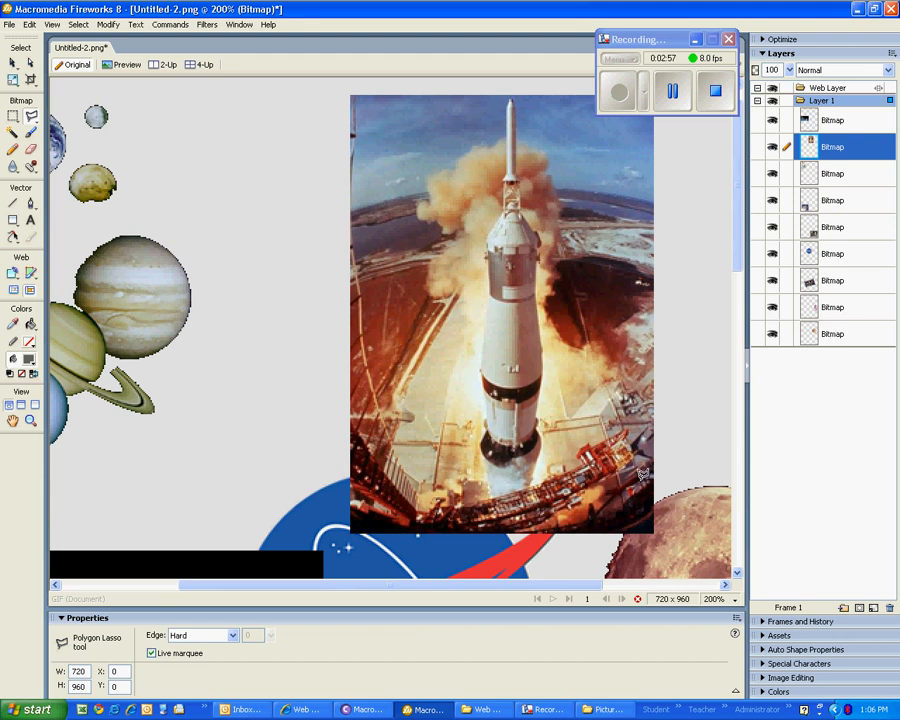
left_click(683, 110)
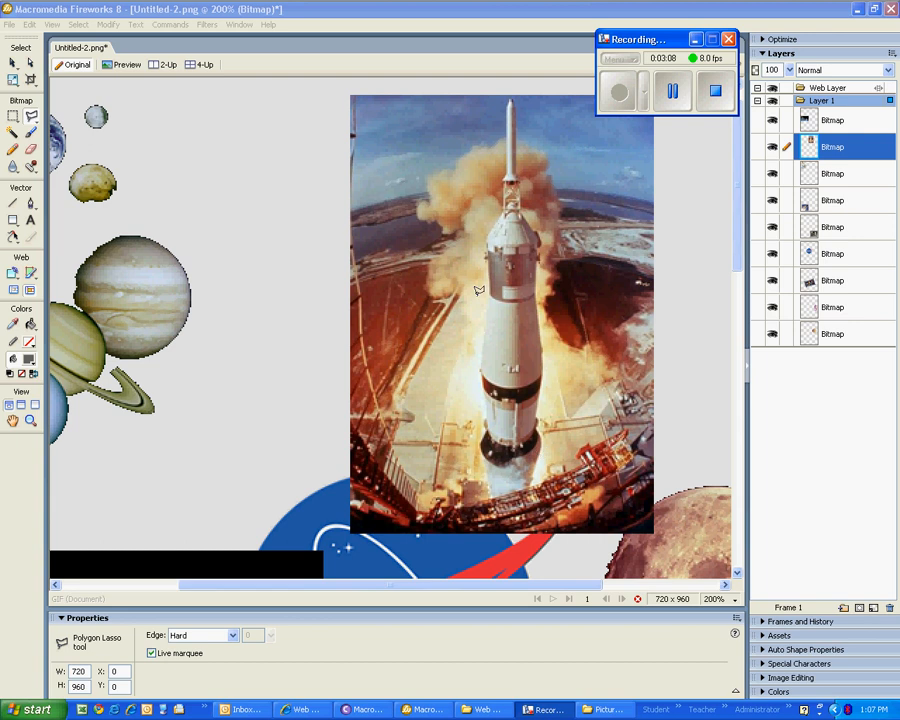
left_click(13, 117)
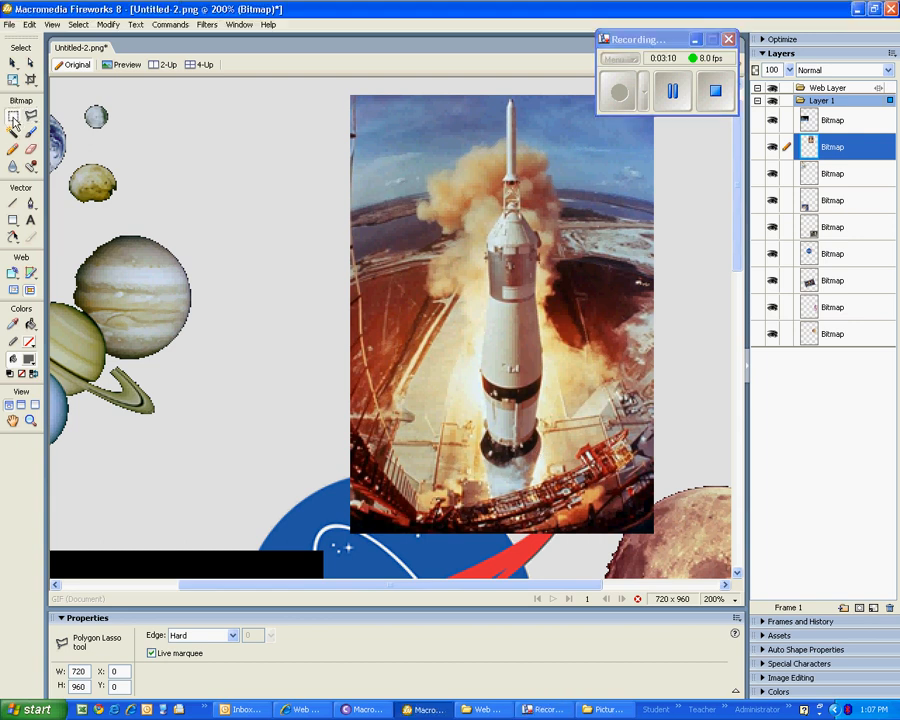
left_click(13, 118)
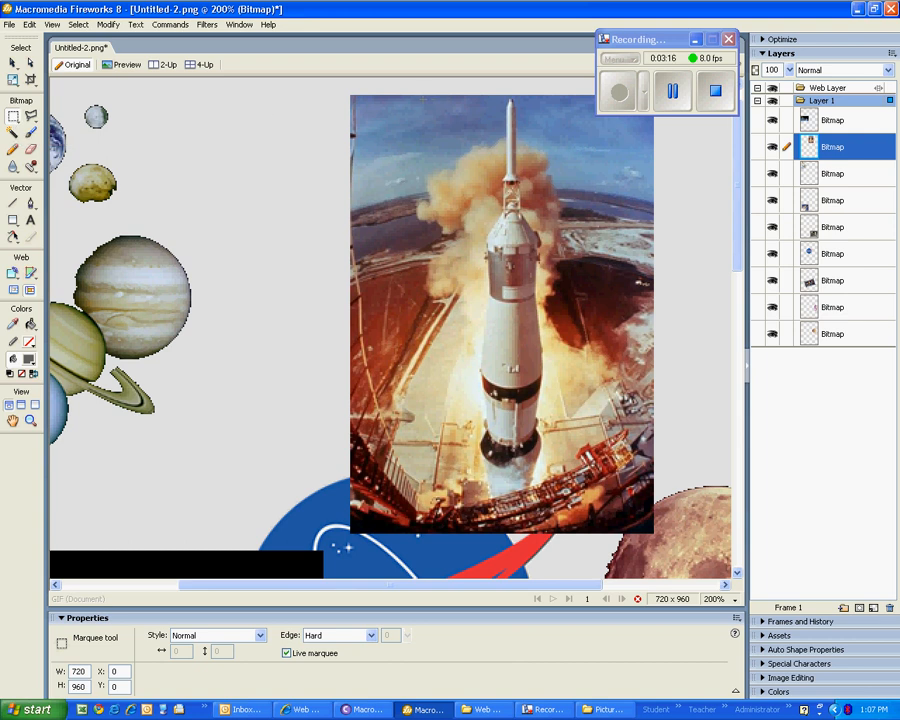
left_click_drag(418, 95, 595, 521)
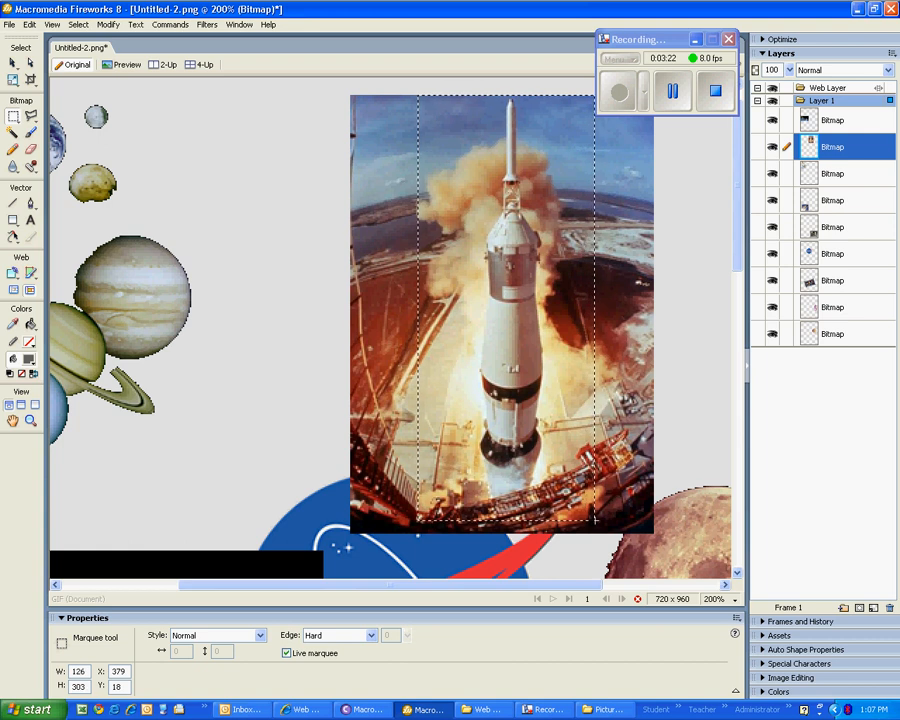
Fade the Lift-Off picture's edges by feathering the selection 30 pixels and deleting its inverse.
left_click(78, 24)
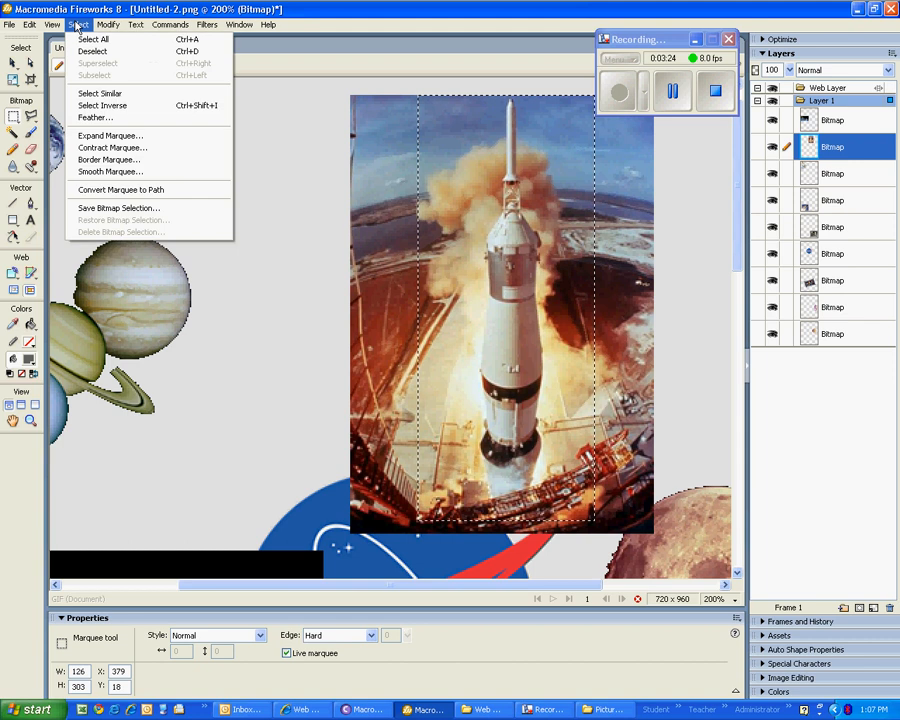
left_click(122, 117)
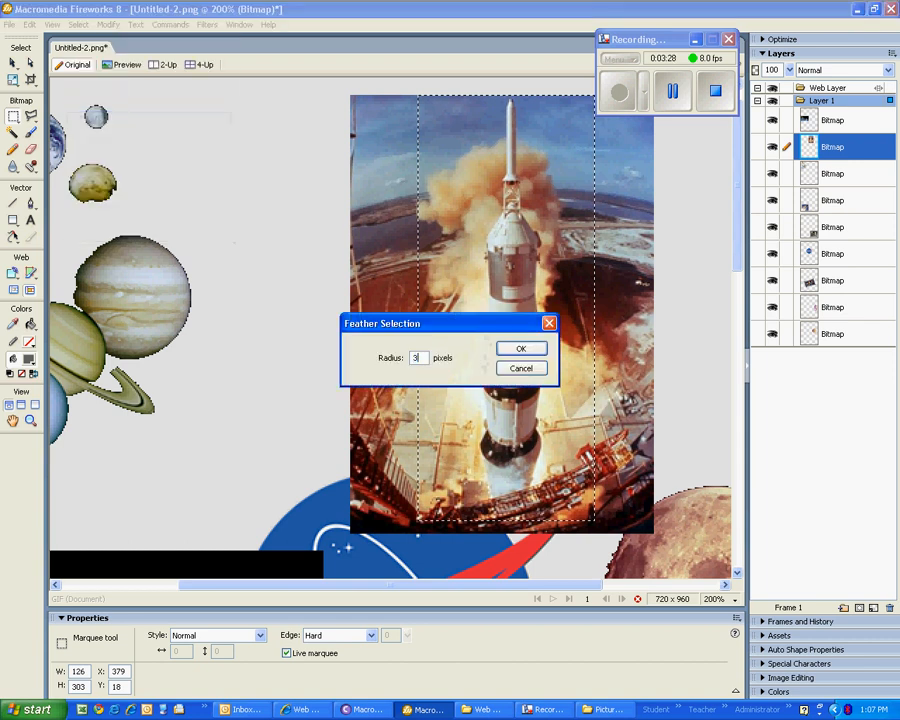
left_click(518, 347)
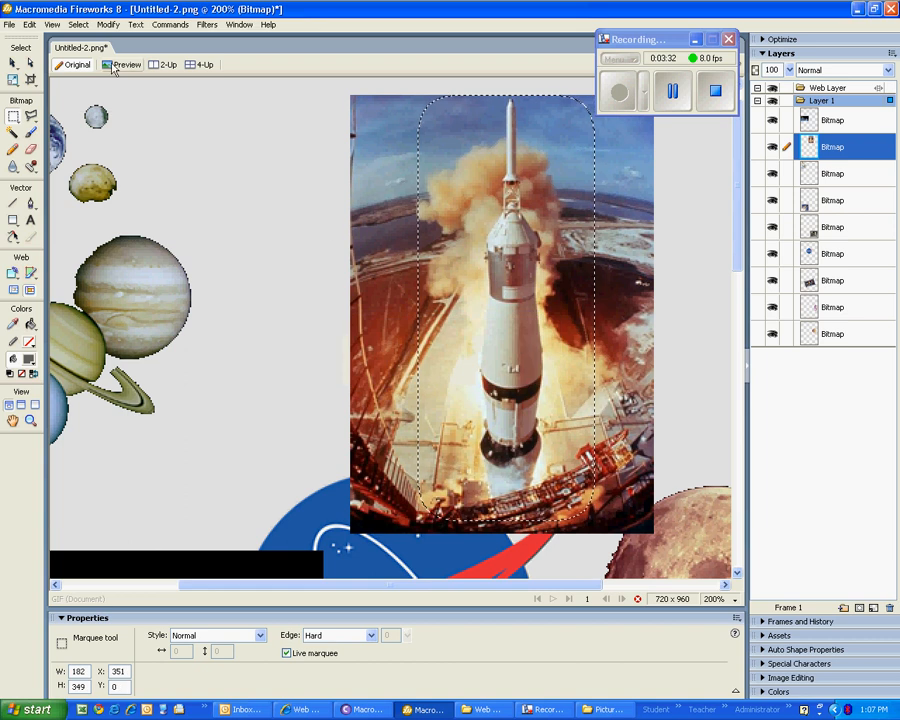
left_click(78, 24)
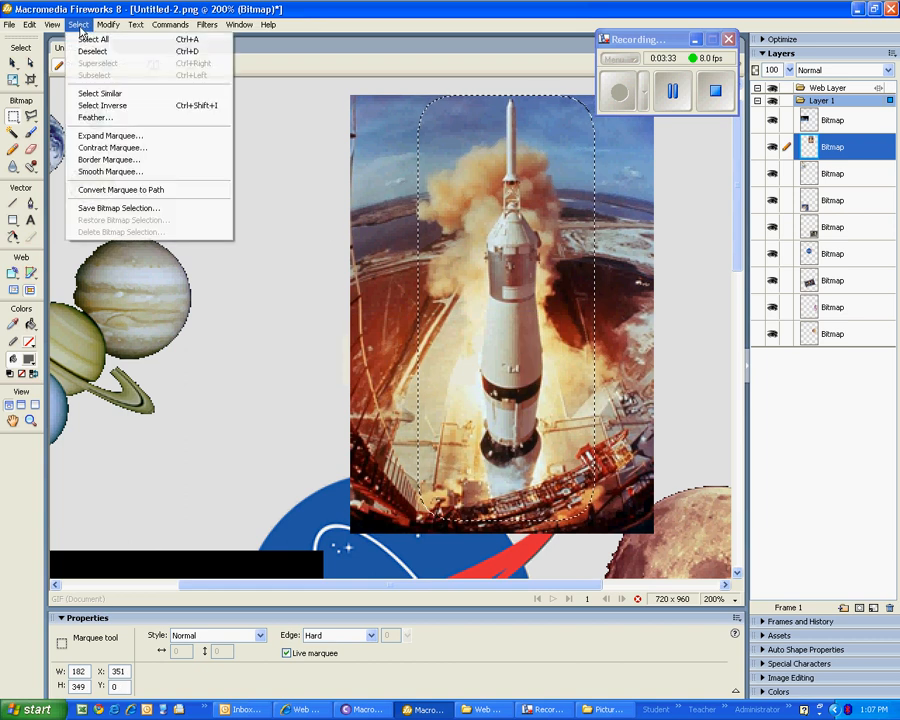
left_click(114, 108)
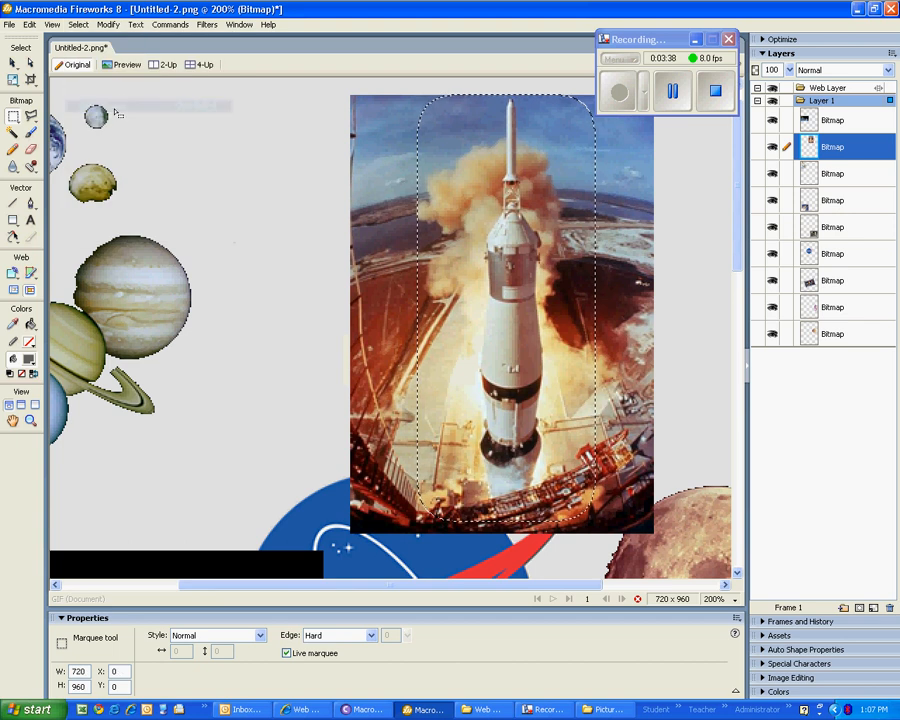
key("Delete")
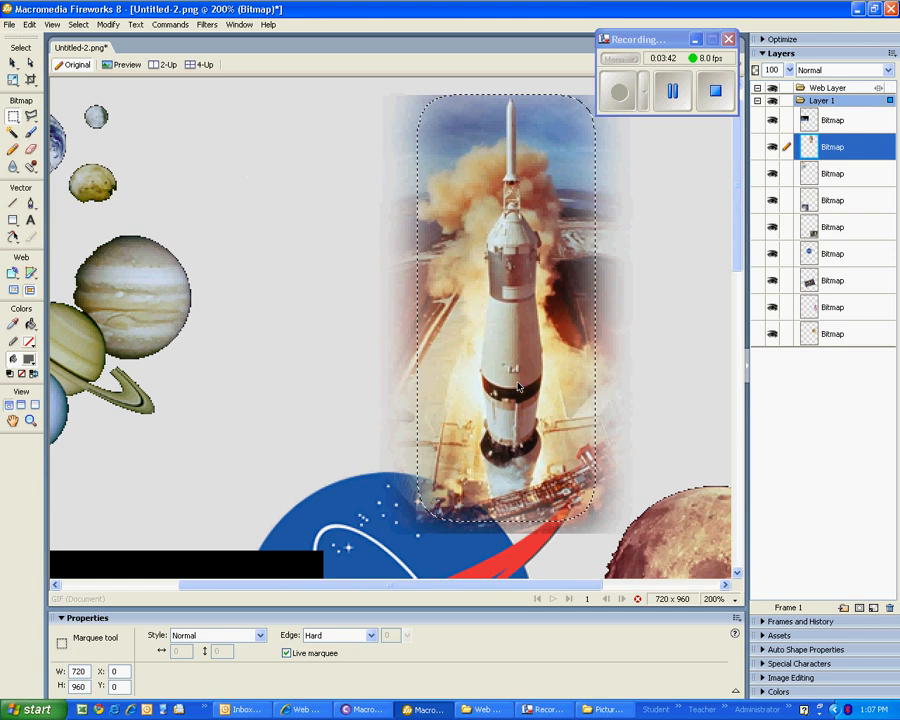
Set the Lift-Off picture's opacity to 80 and move it to about X 371, Y 11.
key("v")
left_click_drag(447, 630, 447, 643)
mouse_move(539, 298)
left_mouse_down()
mouse_move(532, 315)
mouse_move(546, 334)
mouse_move(537, 277)
left_mouse_up()
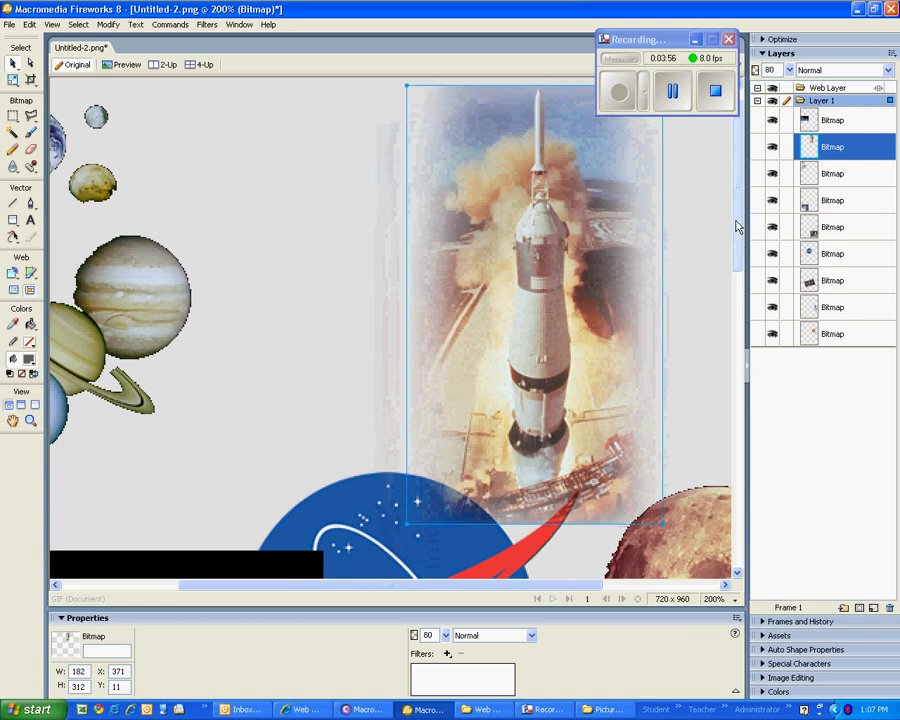
Marquee-select a rectangle of about 295 × 173 pixels just inside the Rocket picture's edges, starting near X 5, Y 347.
left_click_drag(736, 221, 736, 352)
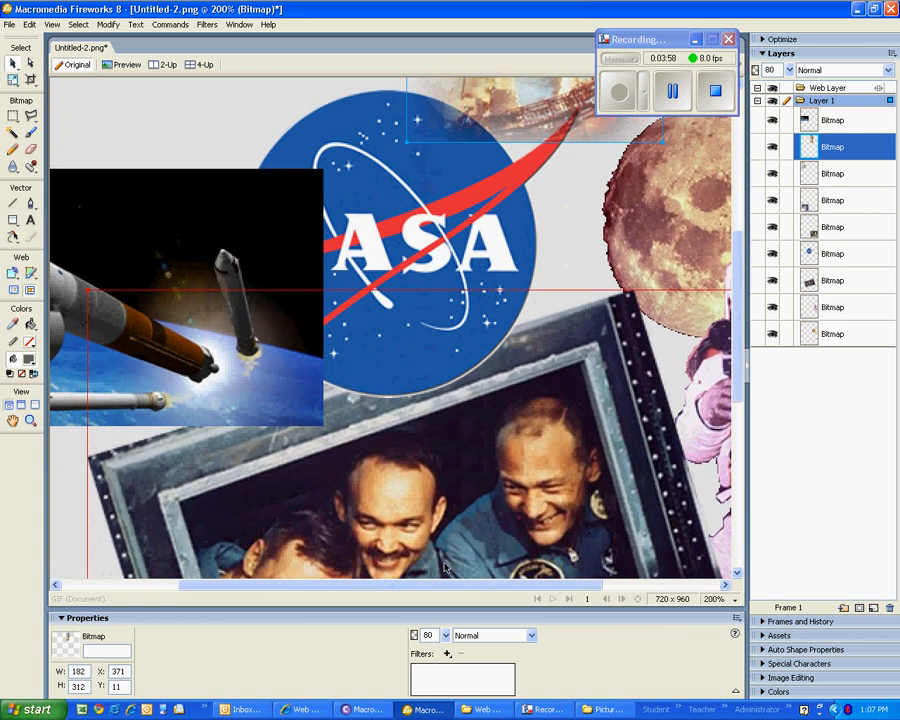
left_click_drag(436, 588, 307, 587)
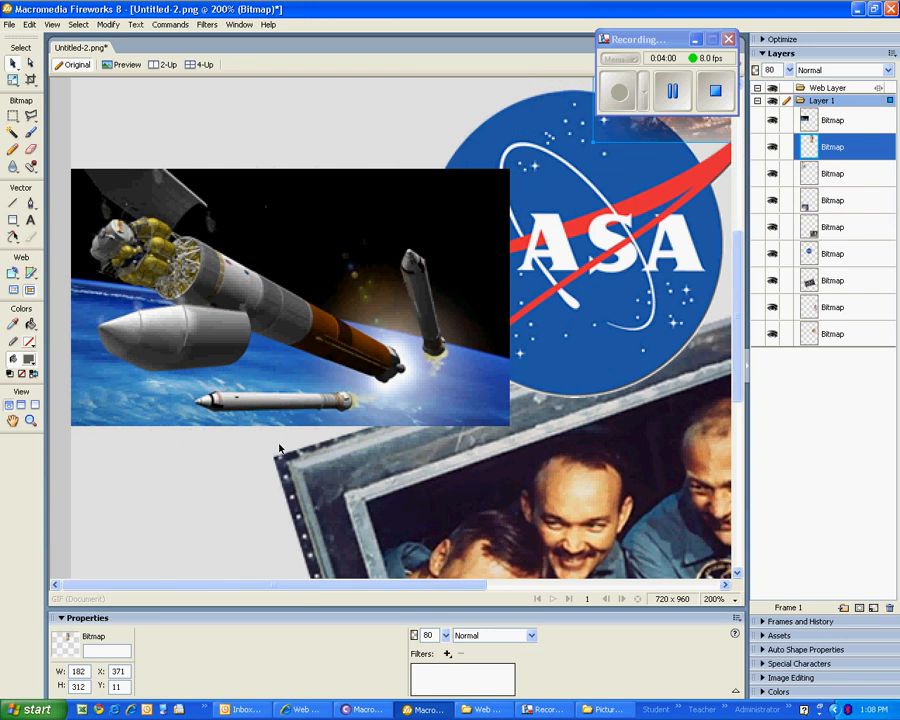
left_click(303, 259)
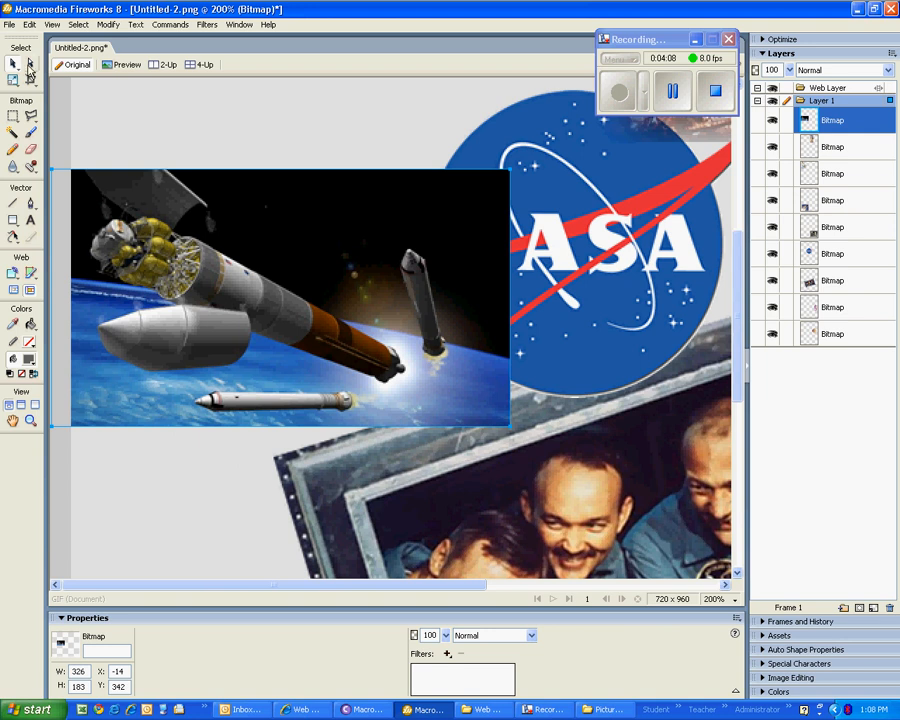
left_click(14, 118)
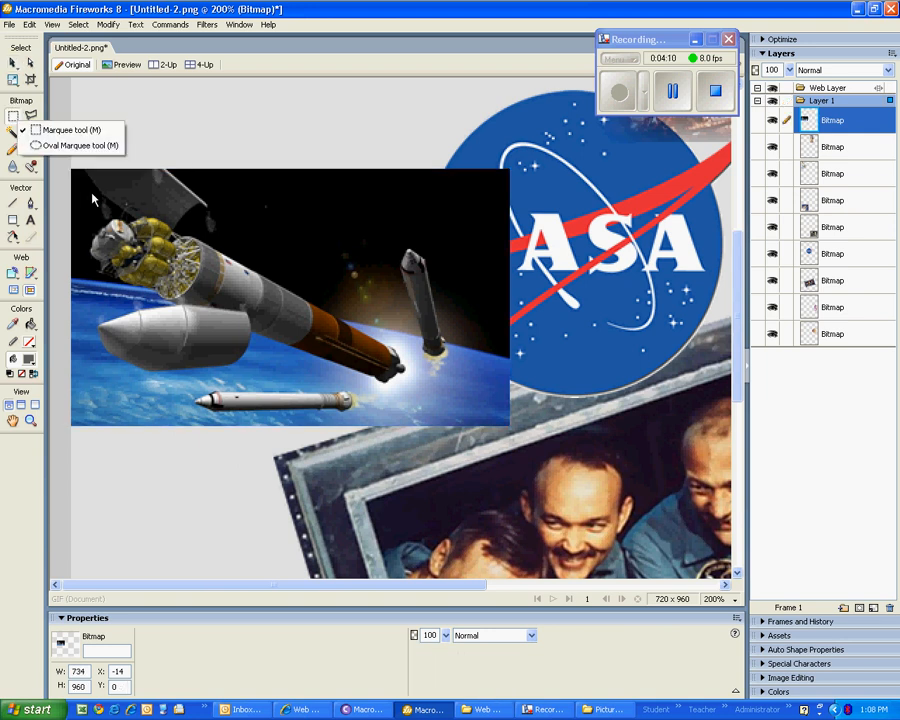
left_click(50, 130)
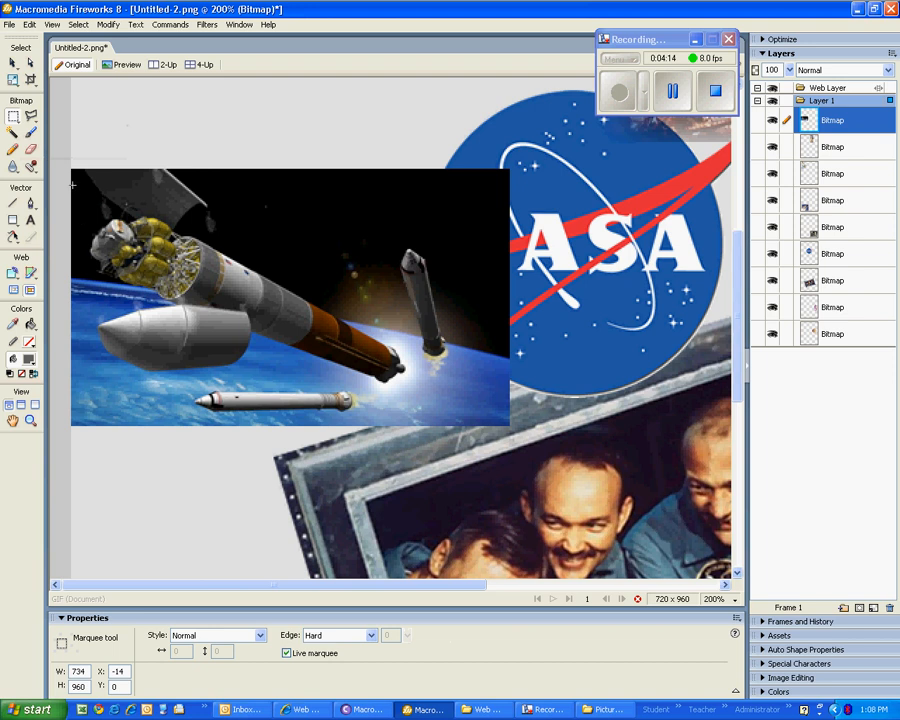
left_click_drag(78, 176, 486, 418)
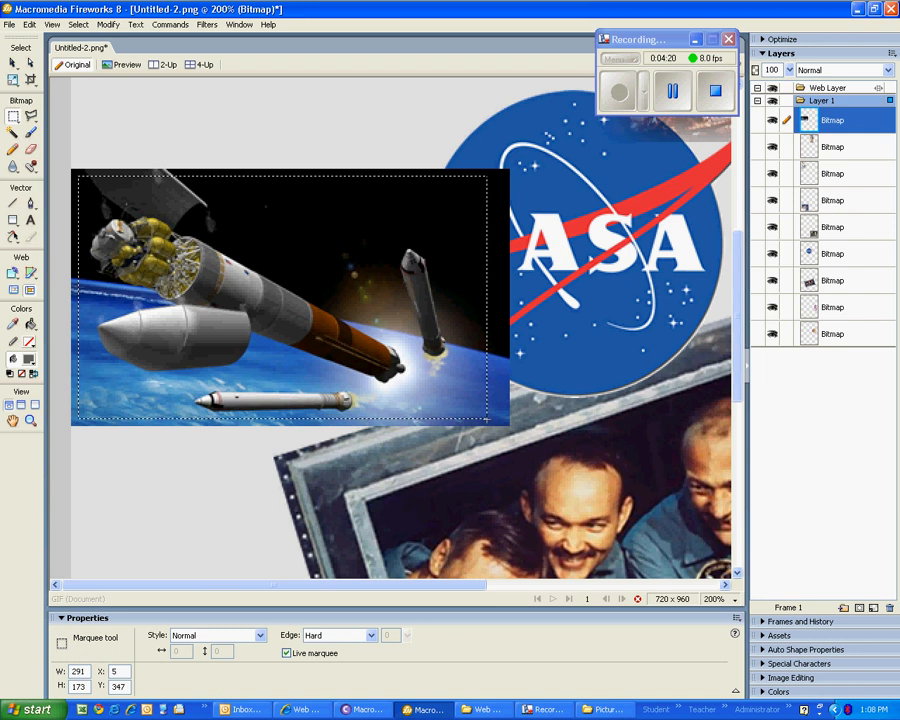
left_click_drag(486, 418, 493, 418)
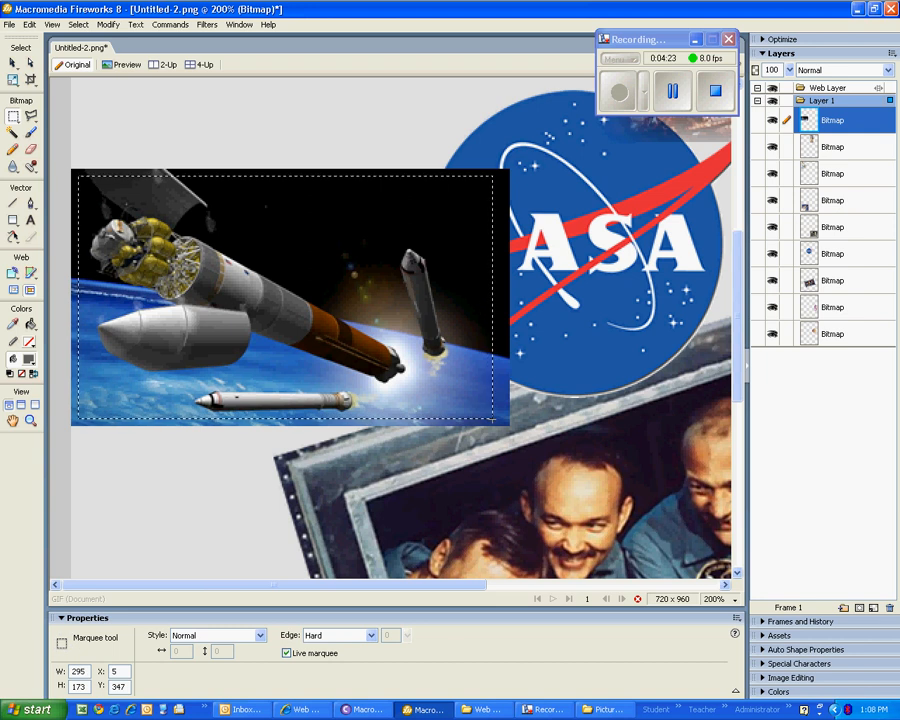
Fade the Rocket picture's edges by feathering the selection 10 pixels and deleting its inverse, then deselect.
left_click(78, 24)
left_click(100, 117)
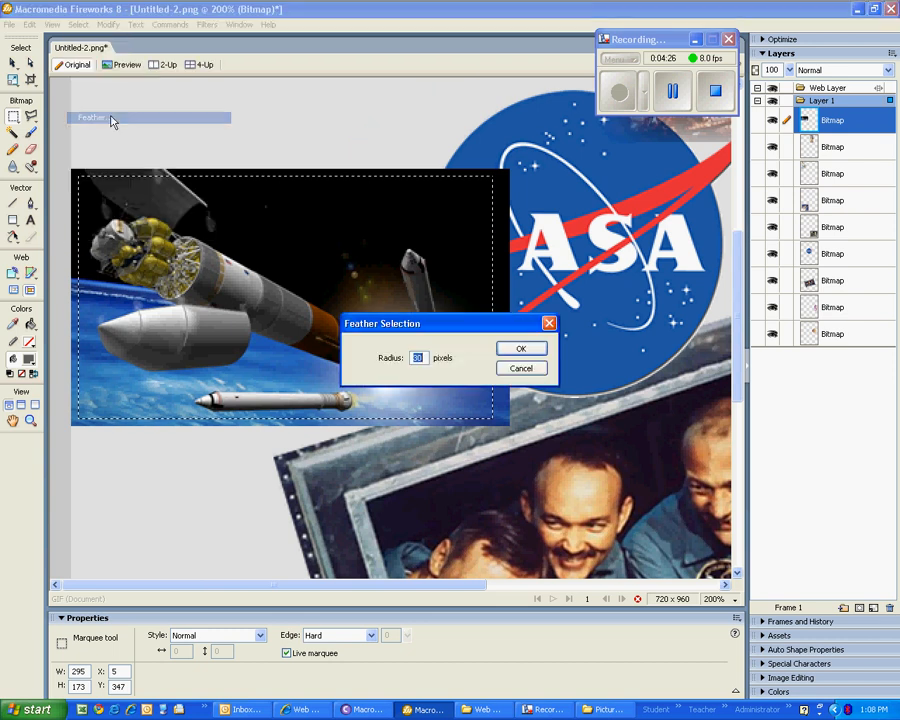
type("10")
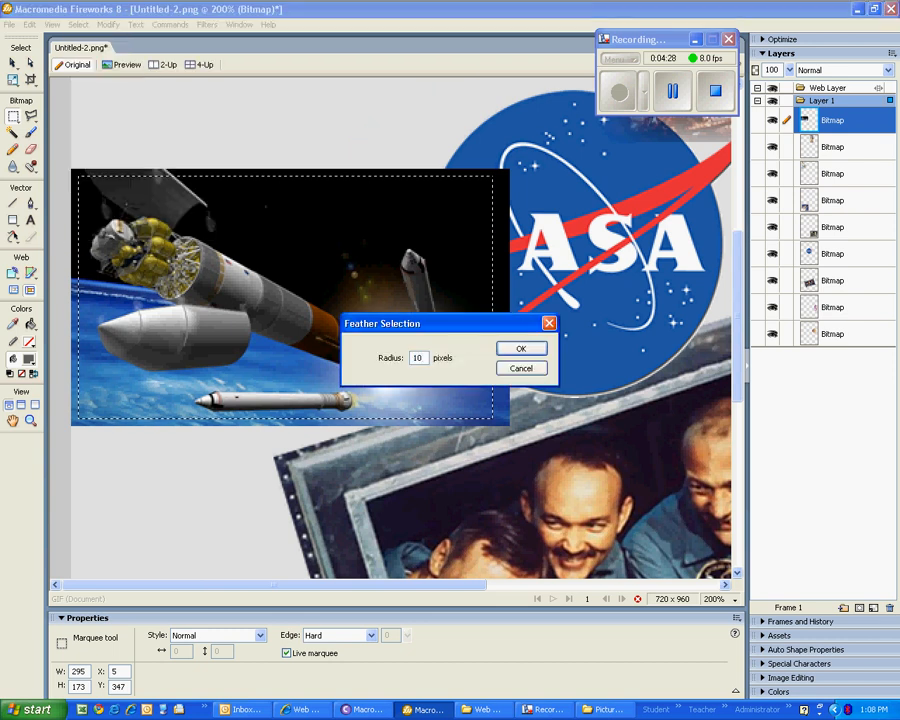
left_click(520, 348)
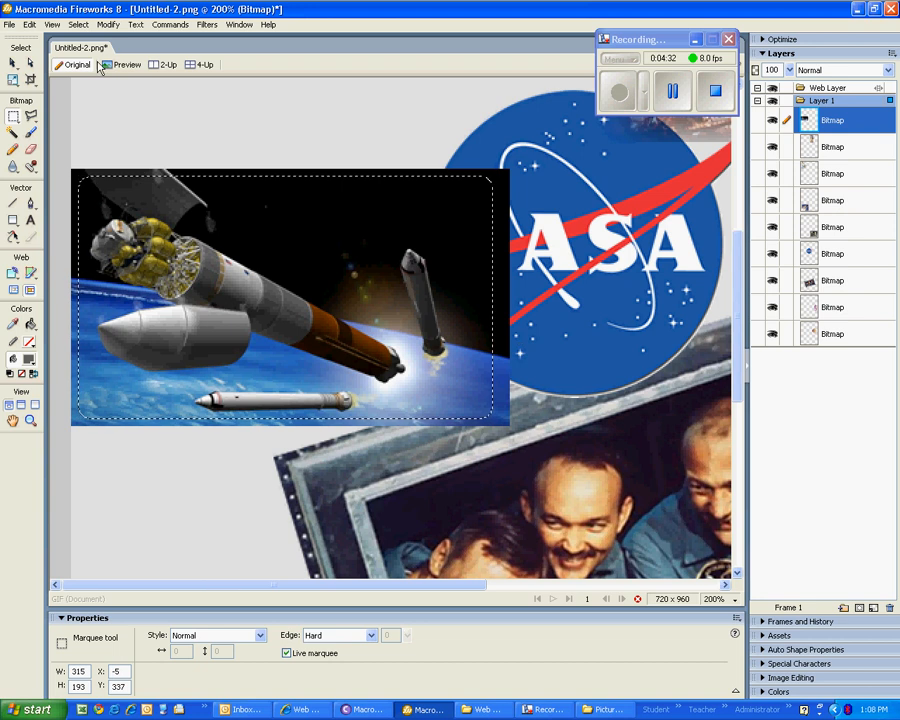
left_click(78, 24)
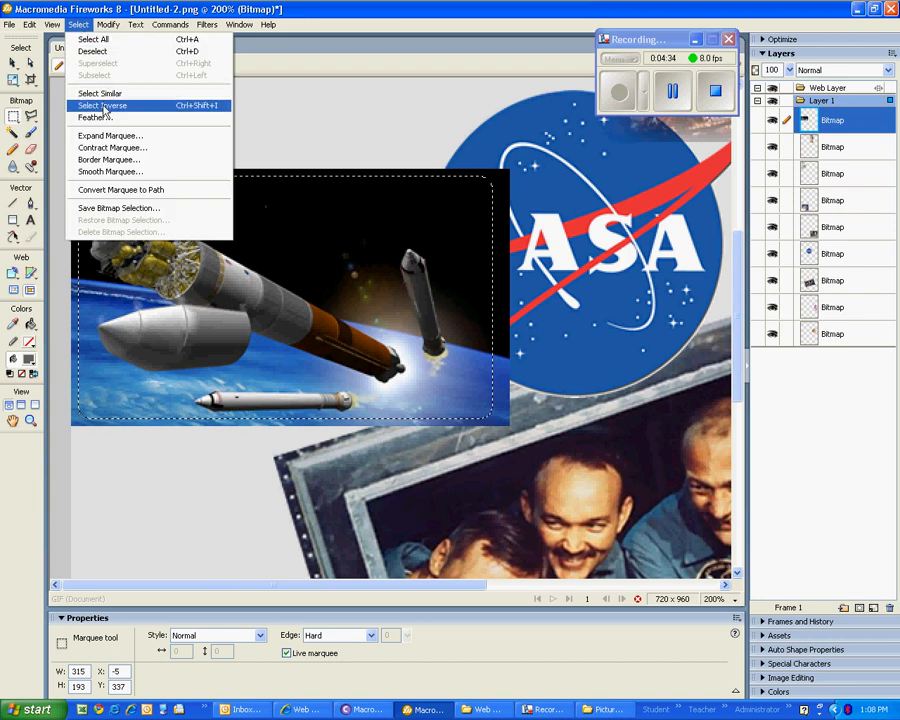
left_click(104, 106)
key("Delete")
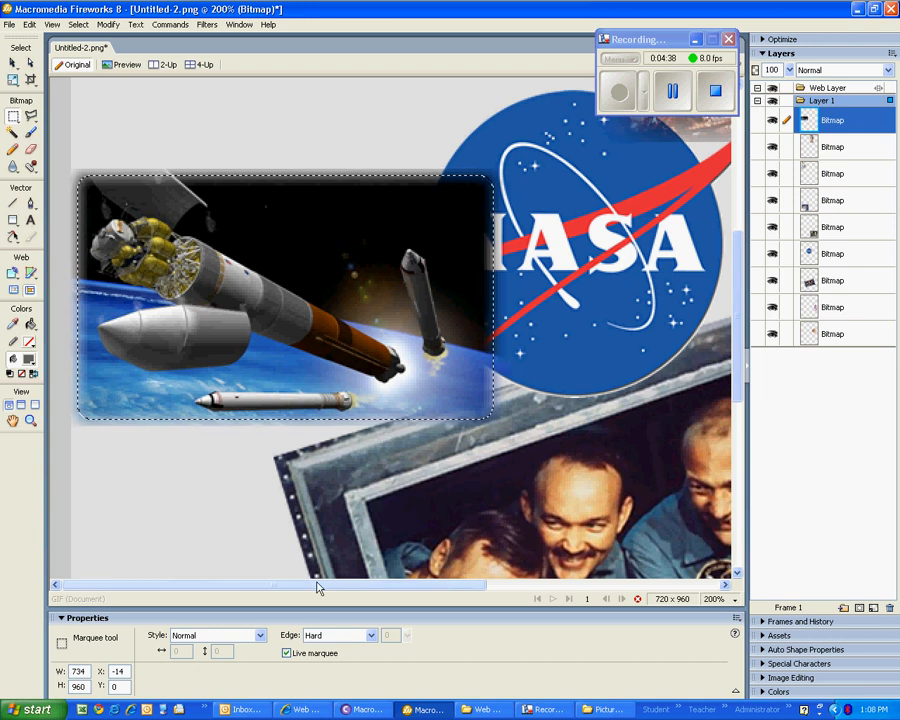
key("ctrl+d")
Set the Rocket picture's opacity to 80.
key("v")
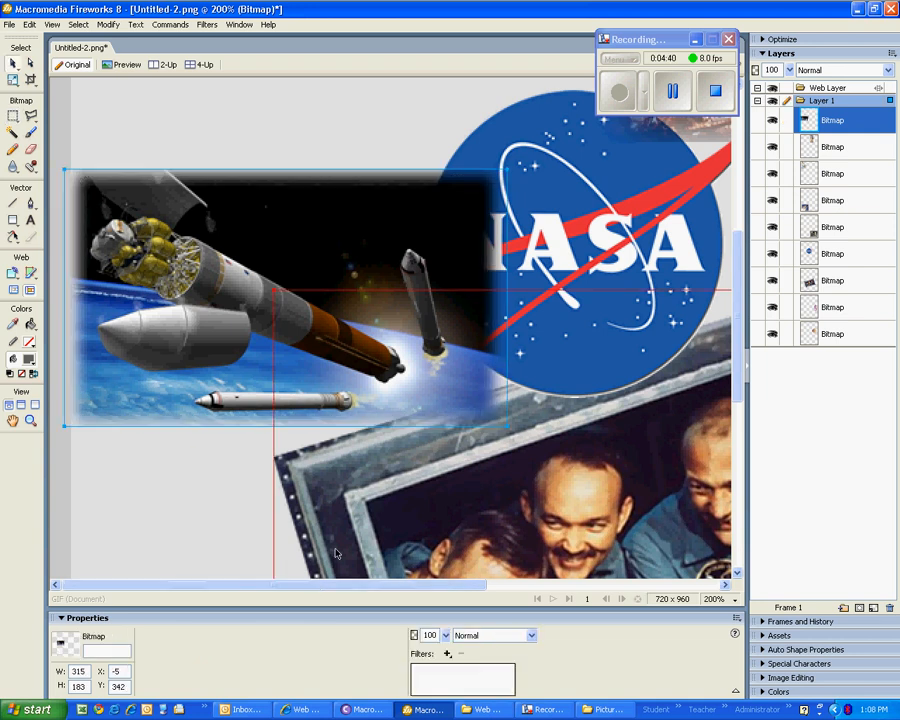
mouse_move(445, 635)
left_mouse_down()
mouse_move(452, 652)
mouse_move(450, 643)
left_mouse_up()
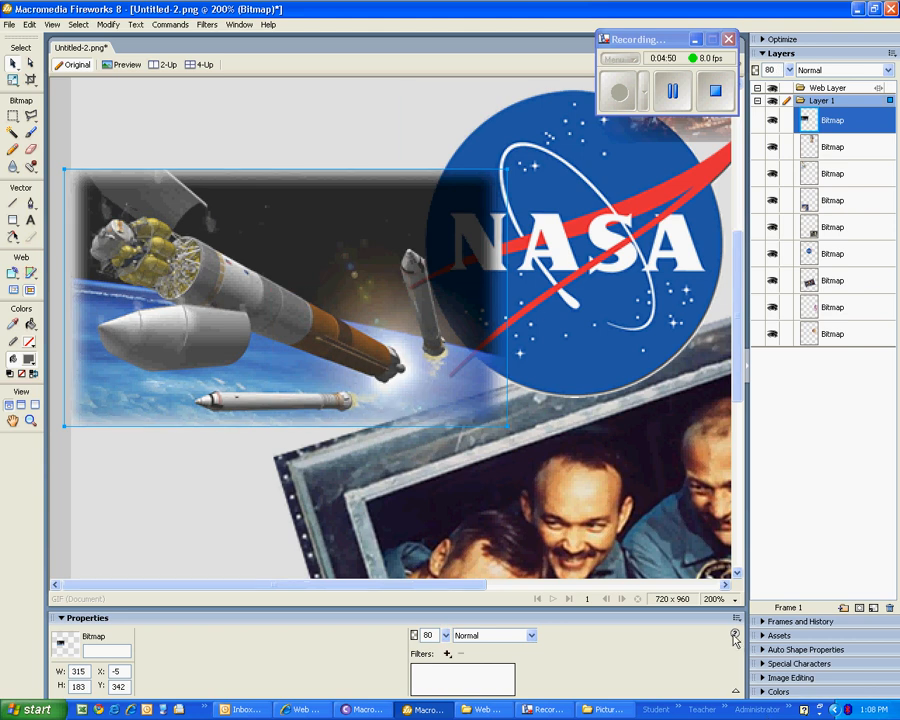
left_click(714, 601)
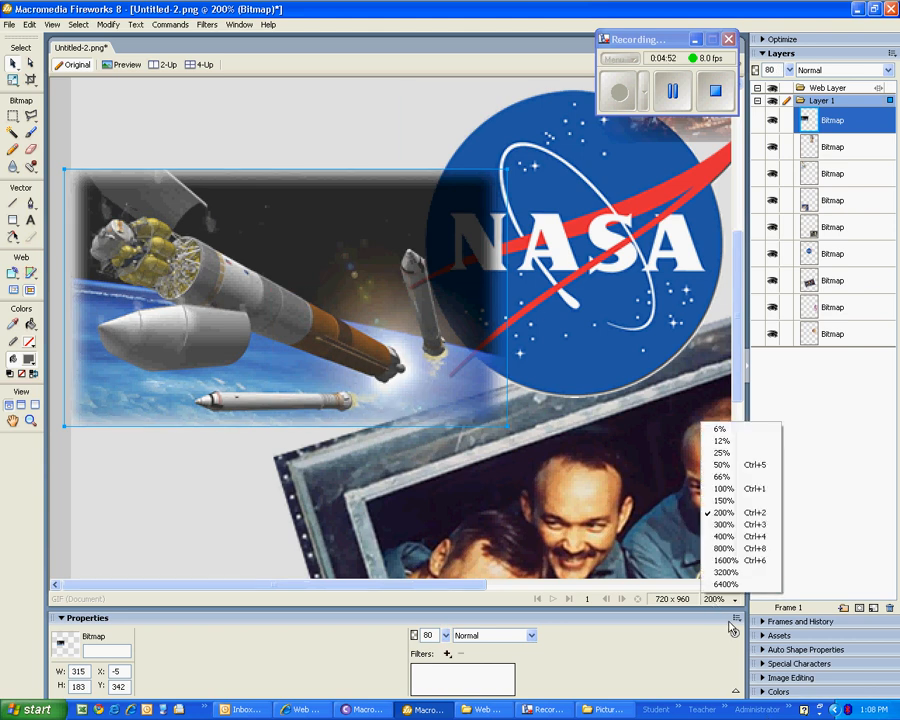
left_click(719, 476)
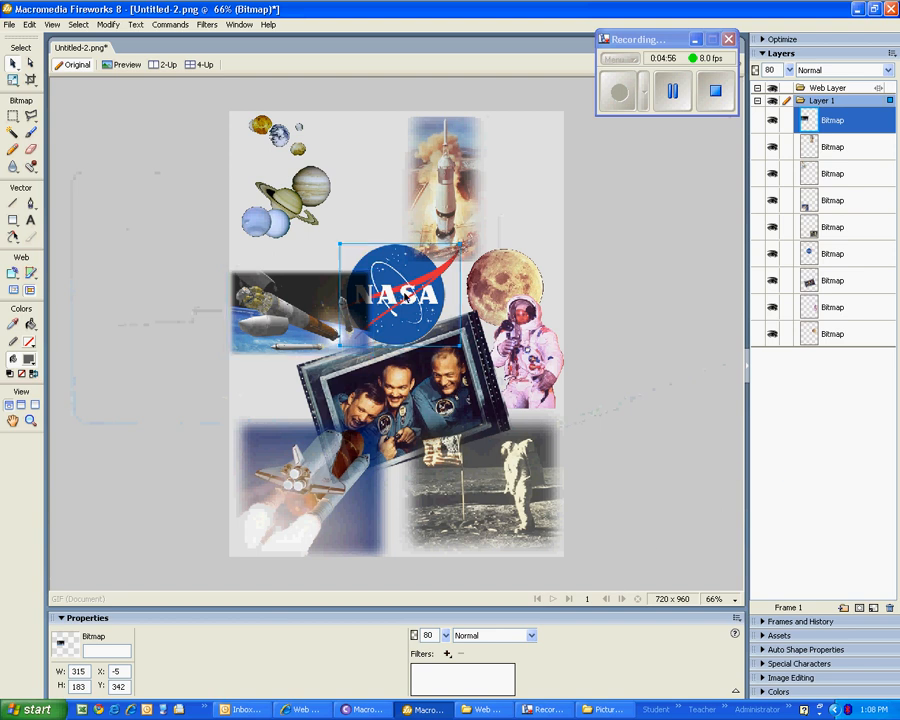
Bring the NASA logo to the front of all the other pictures.
left_click(421, 323)
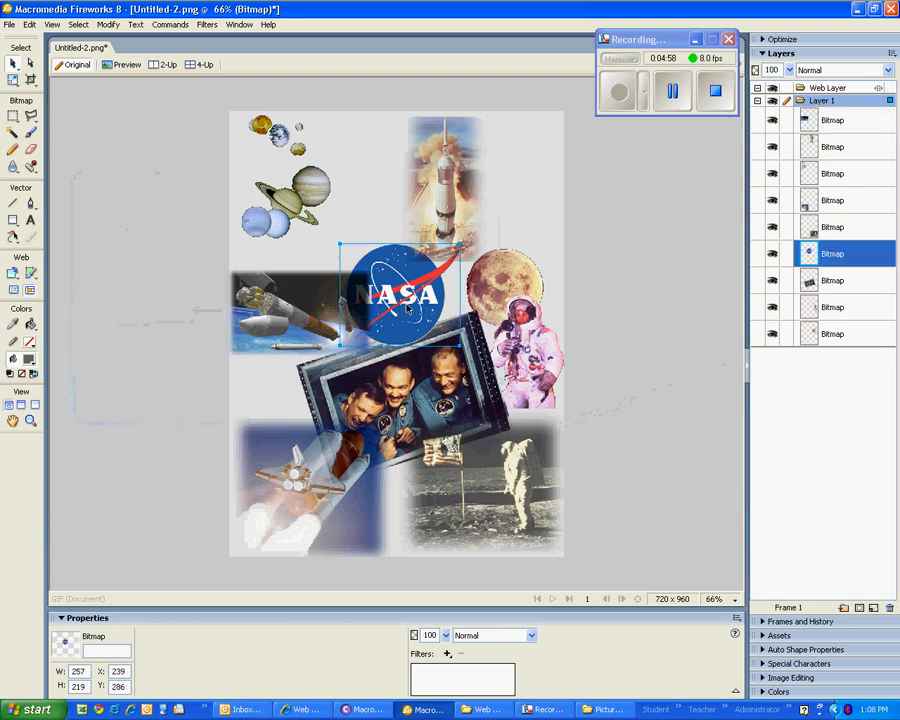
left_click(106, 25)
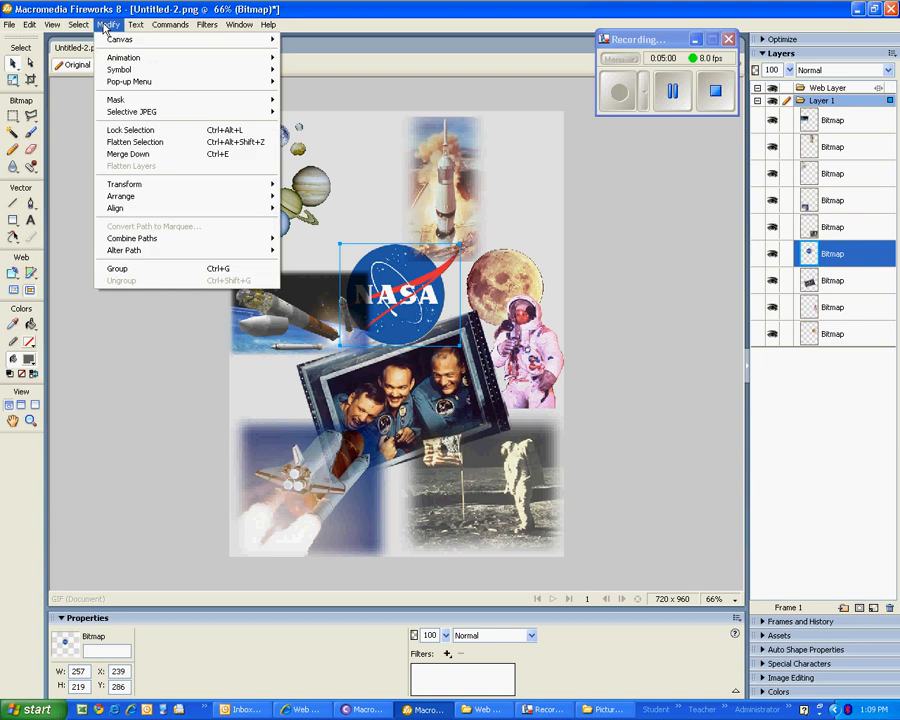
mouse_move(206, 196)
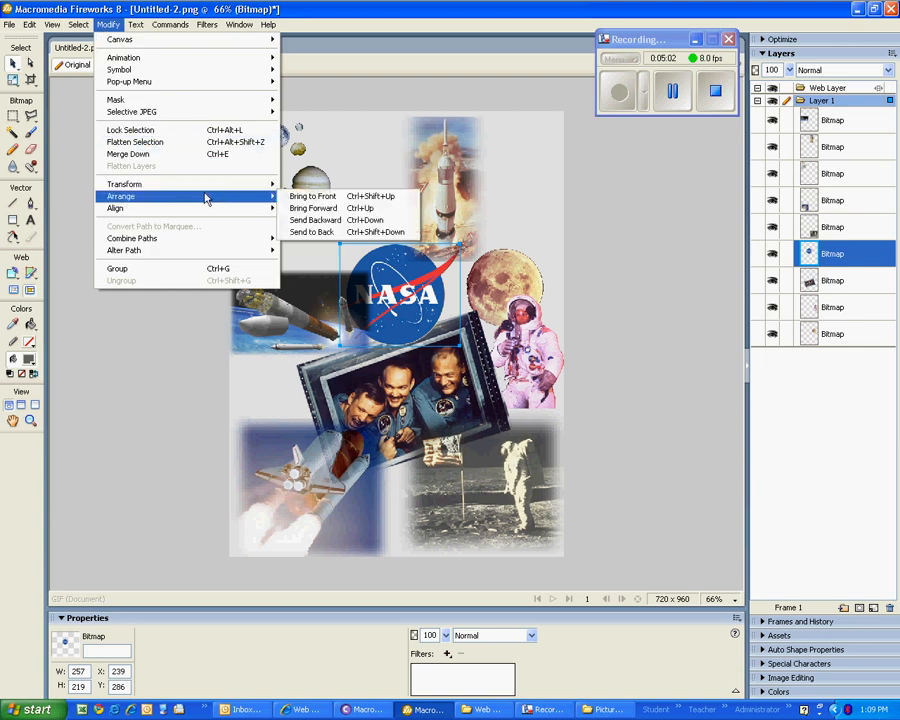
left_click(312, 196)
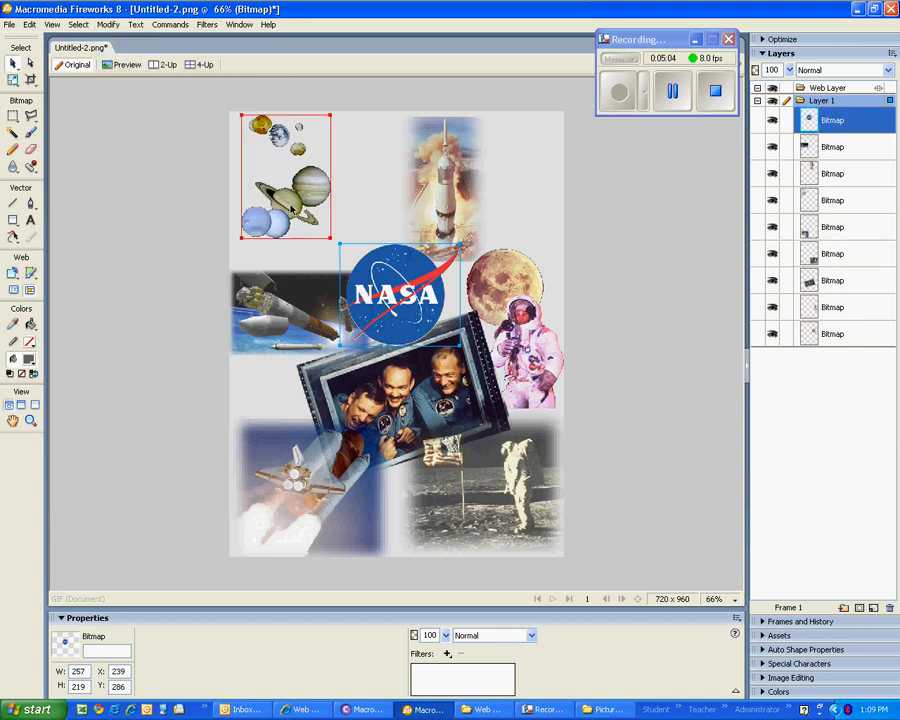
Move the NASA logo to about X 260, Y 307 and shift the Rocket picture slightly up beside it.
mouse_move(413, 313)
left_mouse_down()
mouse_move(428, 318)
mouse_move(426, 327)
left_mouse_up()
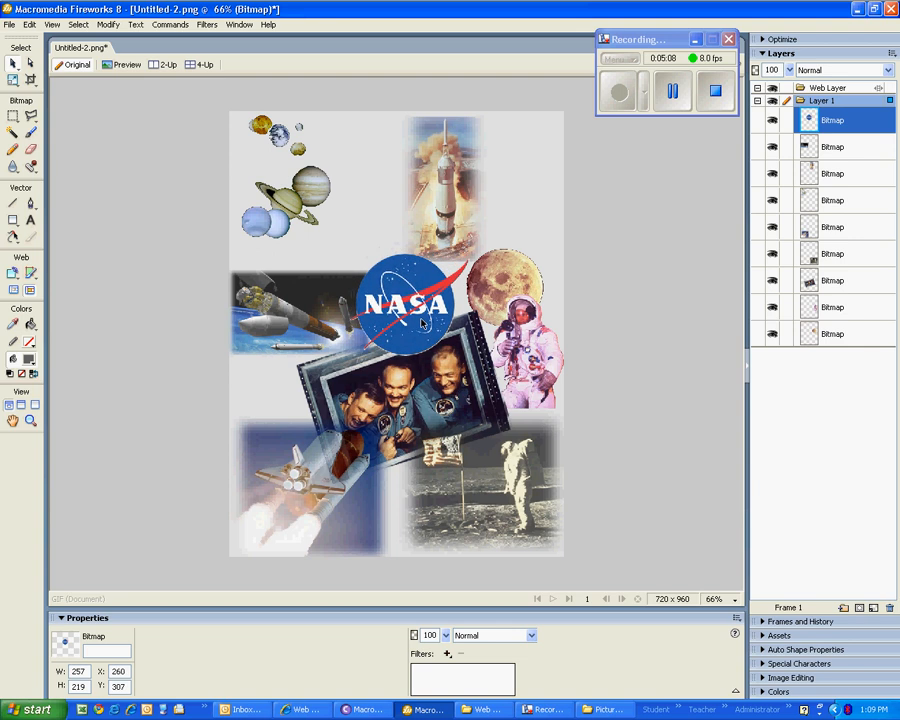
left_click_drag(302, 320, 302, 307)
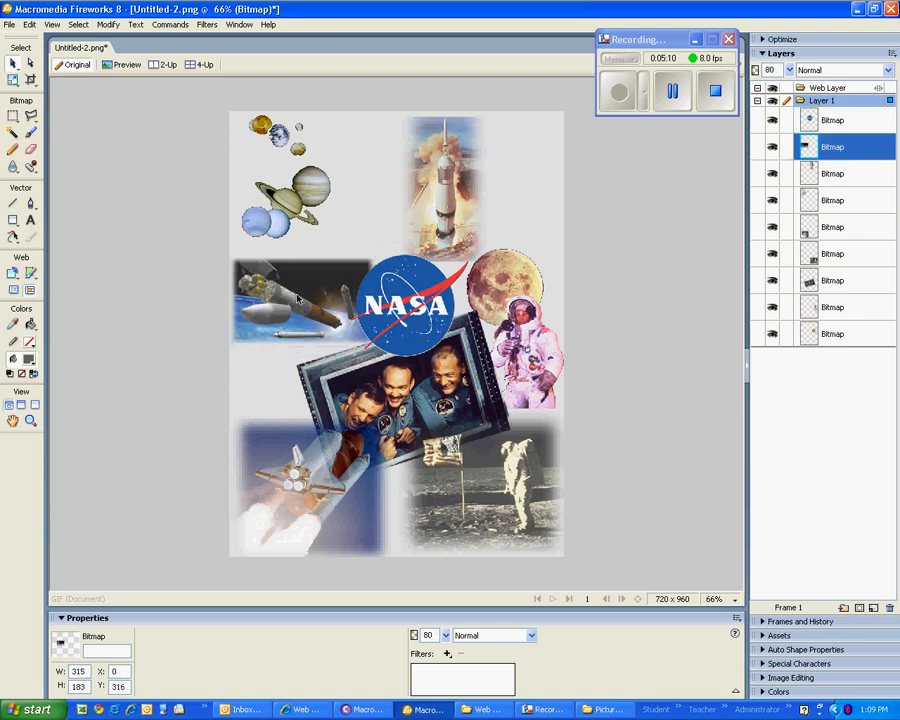
Rotate the planets picture slightly counterclockwise and move it to about X 76, Y 129, overlapping the Rocket picture.
left_click(268, 215)
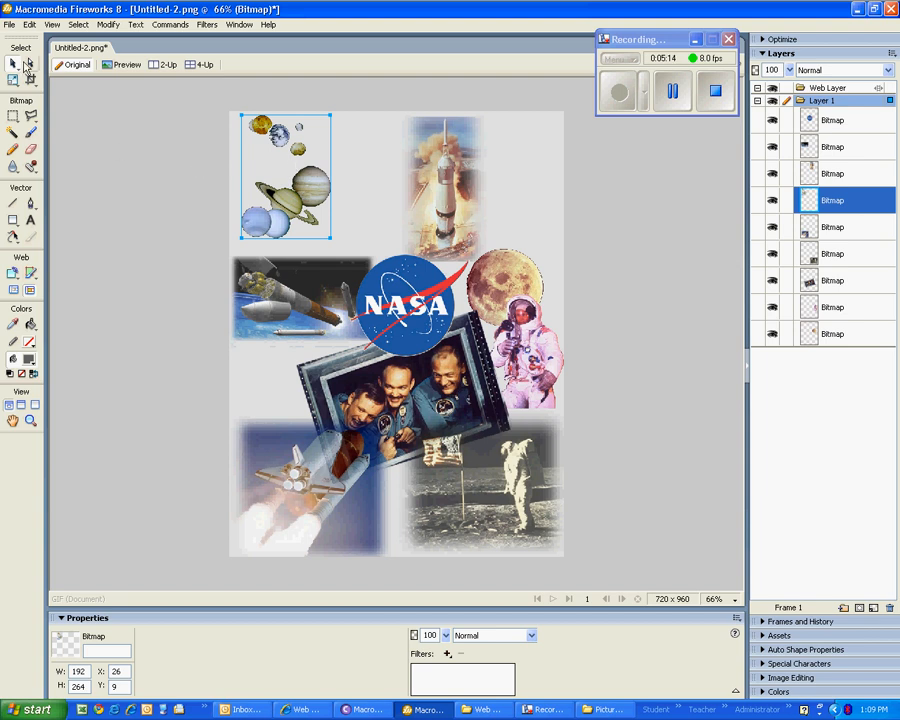
left_click_drag(12, 84, 30, 92)
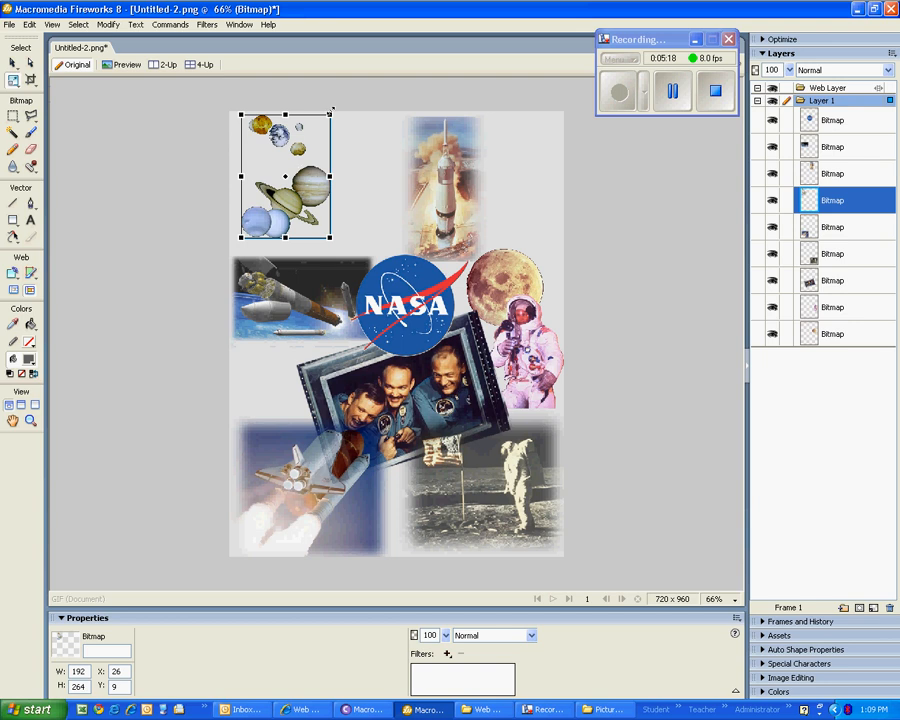
left_click_drag(323, 102, 298, 92)
left_click_drag(296, 162, 310, 196)
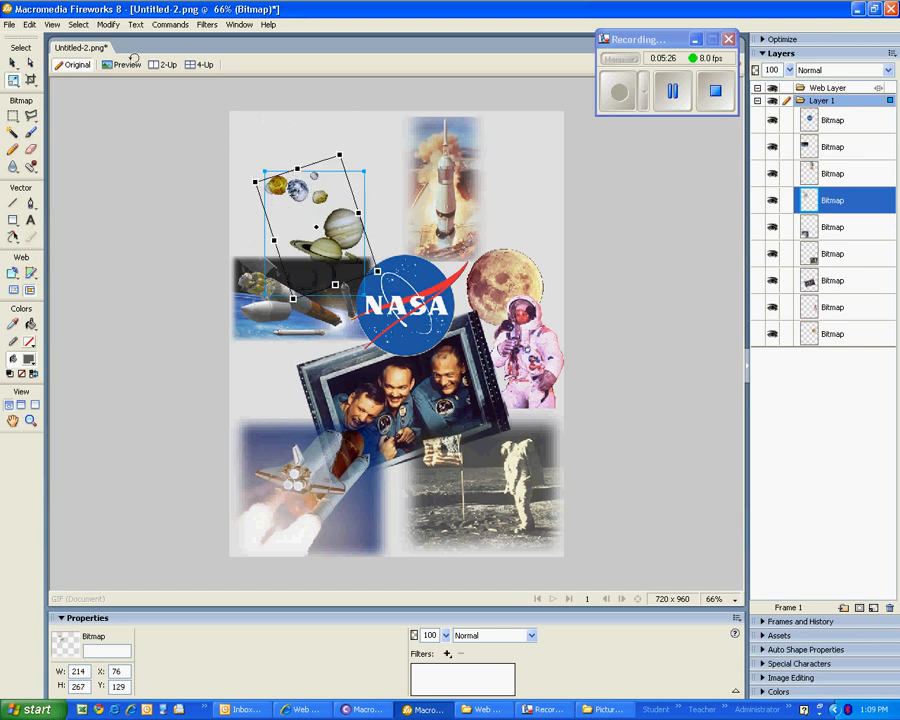
Bring the planets picture to the front, move it to about X 82, Y 116, and deselect it.
left_click(99, 27)
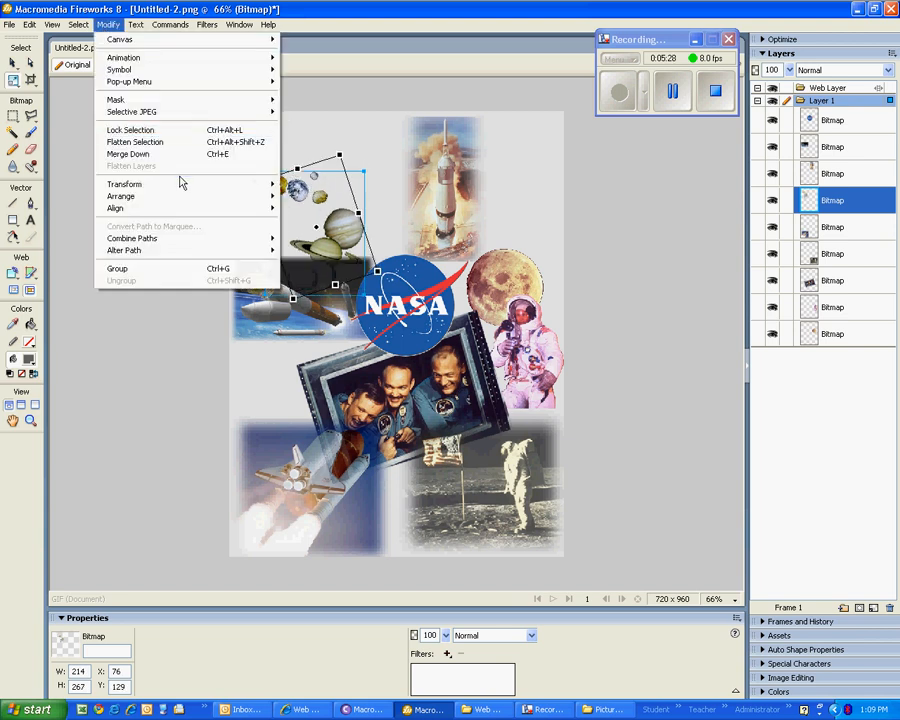
mouse_move(213, 202)
left_click(298, 198)
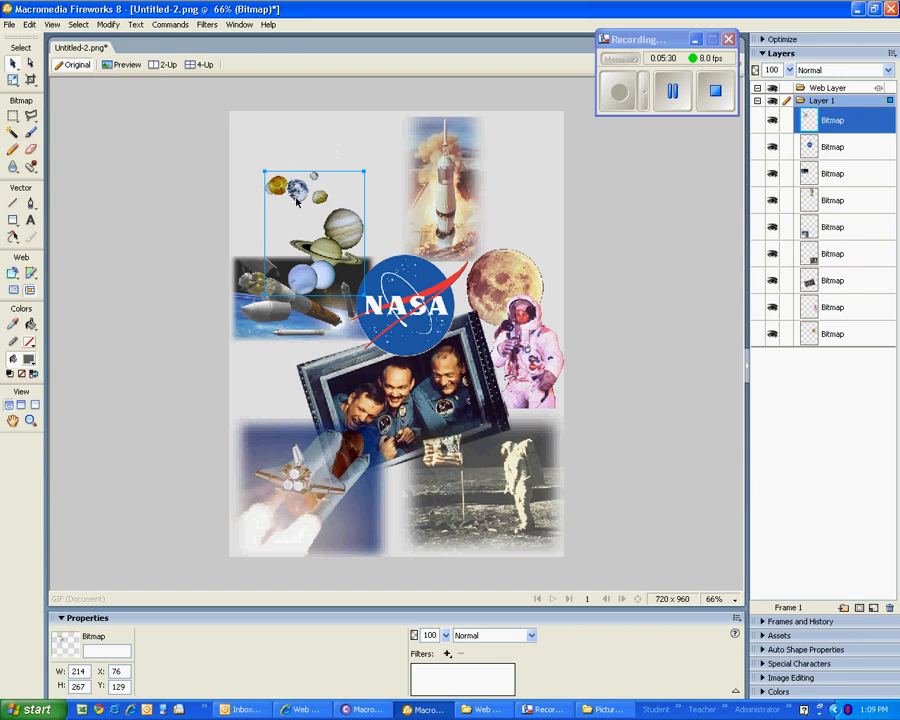
mouse_move(310, 198)
left_mouse_down()
mouse_move(320, 194)
mouse_move(312, 191)
left_mouse_up()
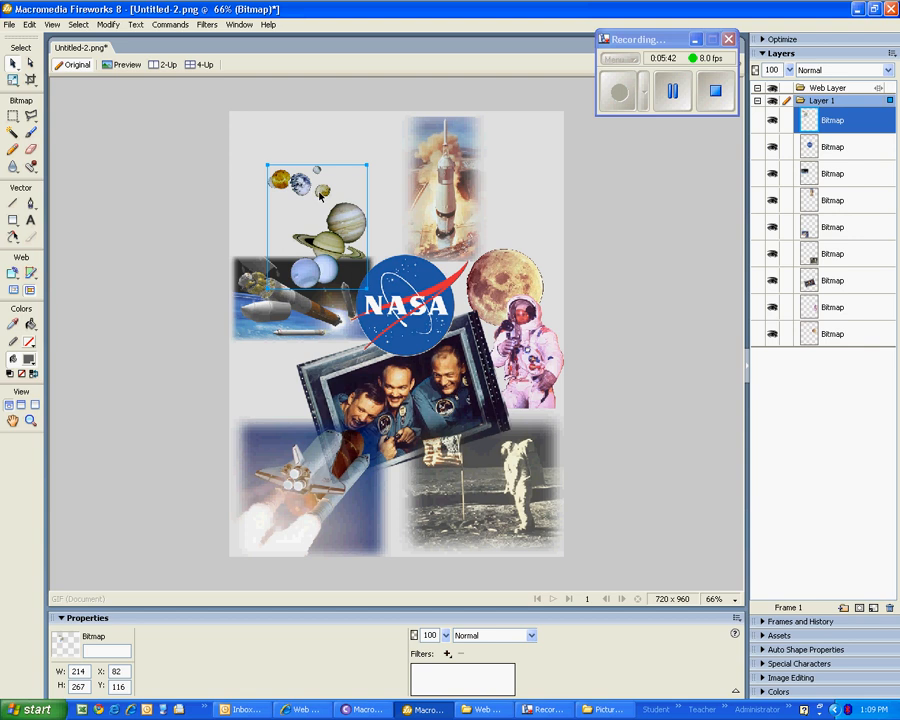
left_click(239, 141)
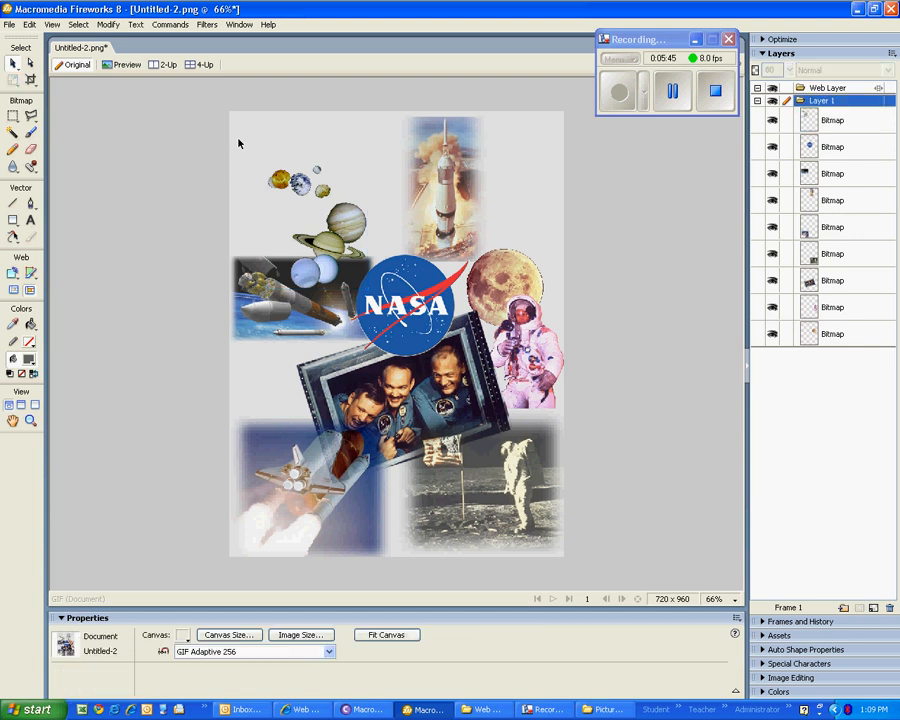
Start importing a picture from the Picture Montage folder, show the files as thumbnails, and choose LunarModule.
left_click(9, 25)
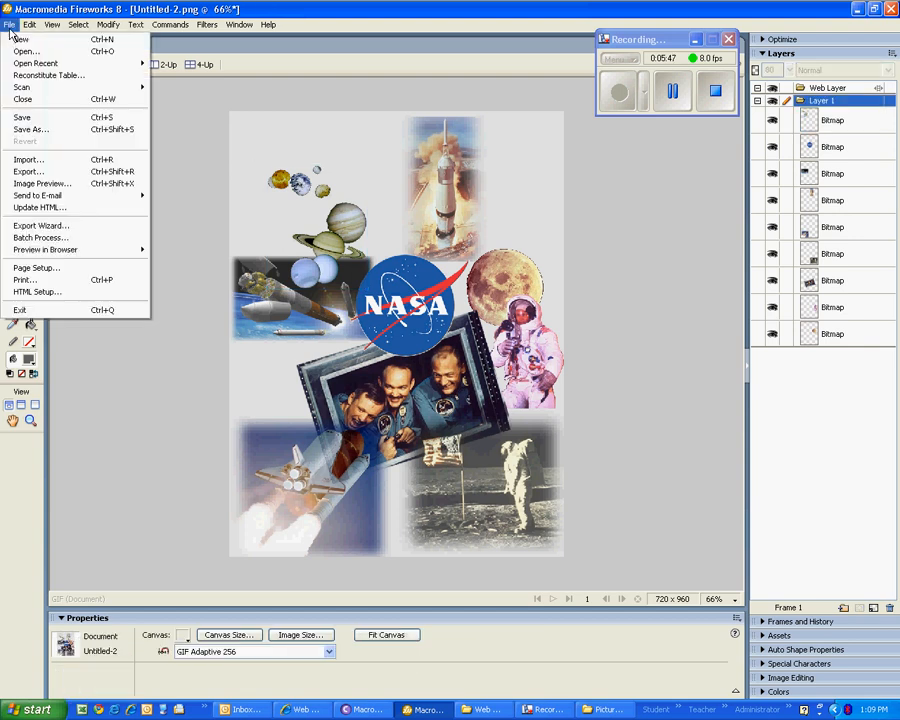
left_click(62, 160)
left_click(459, 196)
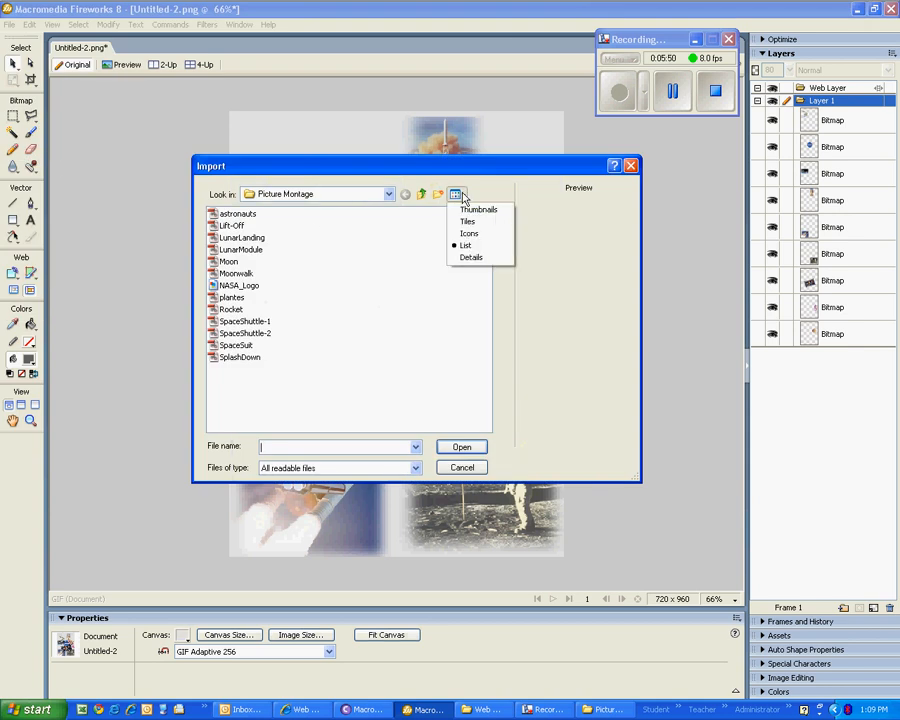
left_click(476, 209)
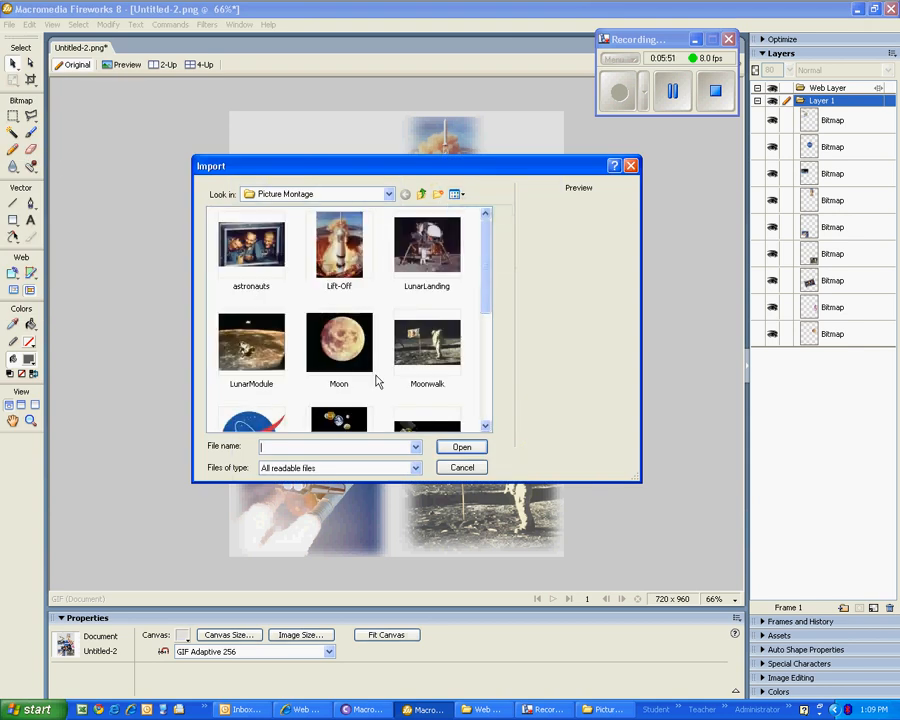
left_click(485, 426)
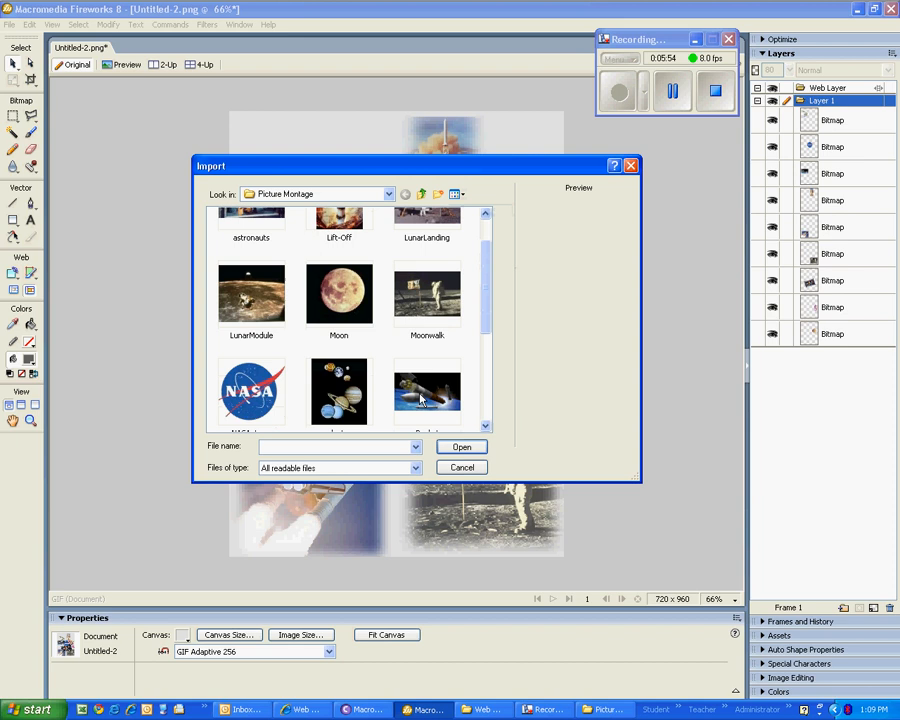
left_click(270, 296)
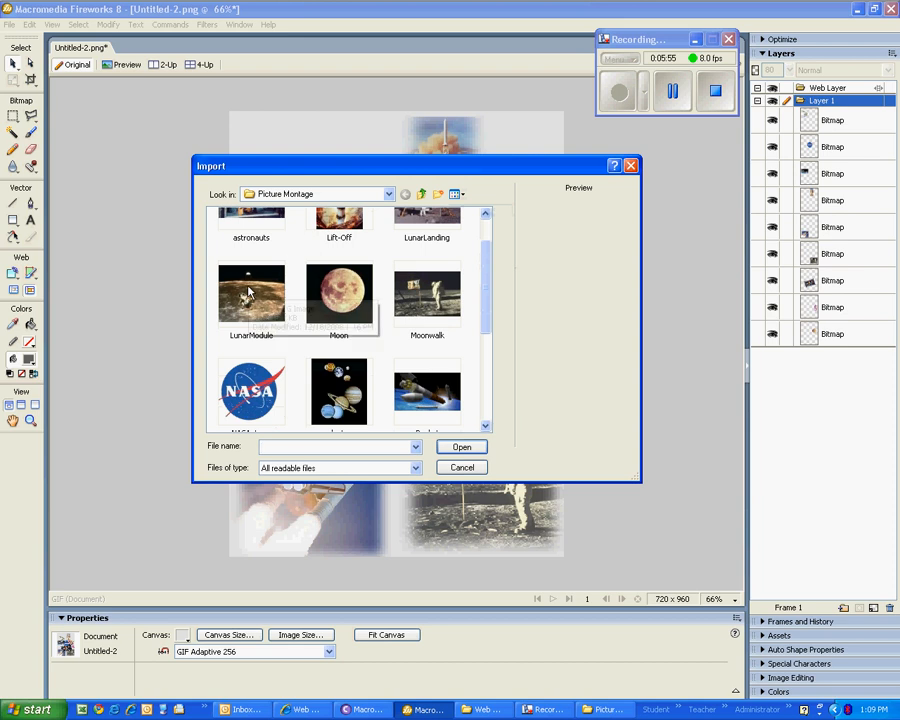
Import the LunarModule picture into the canvas's upper-left corner at X 2, Y 2, about 355 × 298 pixels in size.
left_click(486, 427)
left_click(486, 427)
left_click(486, 427)
left_click(486, 427)
left_click(486, 427)
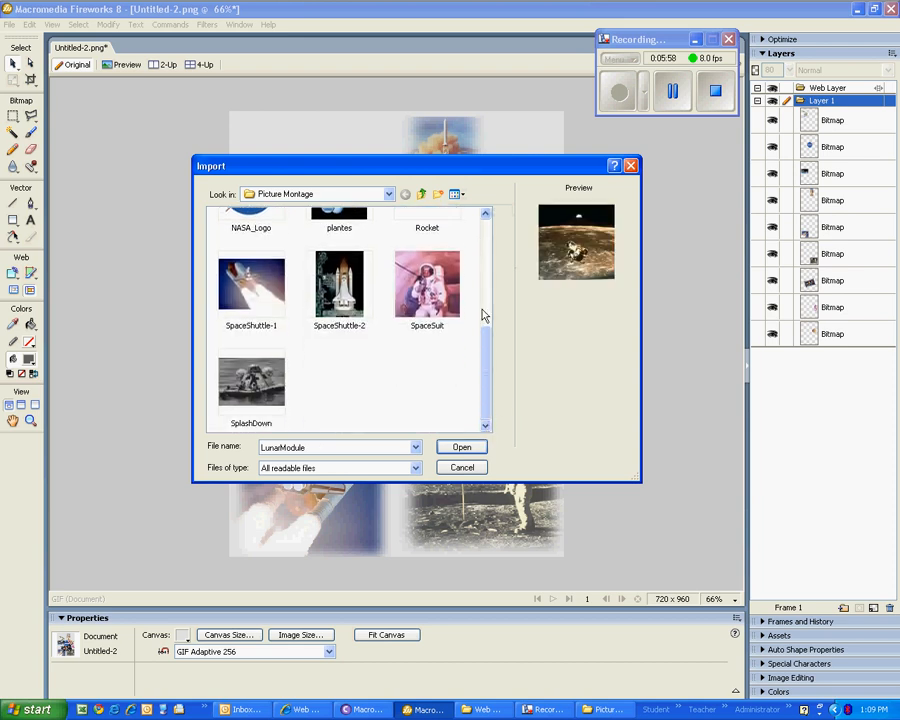
left_click(486, 213)
left_click(486, 213)
left_click(486, 213)
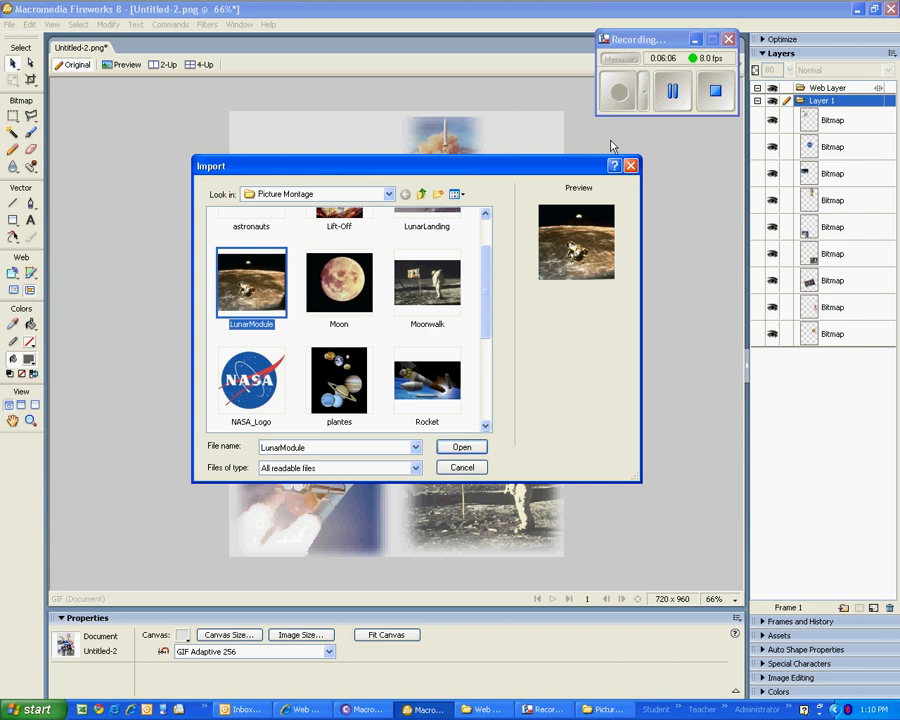
left_click(463, 447)
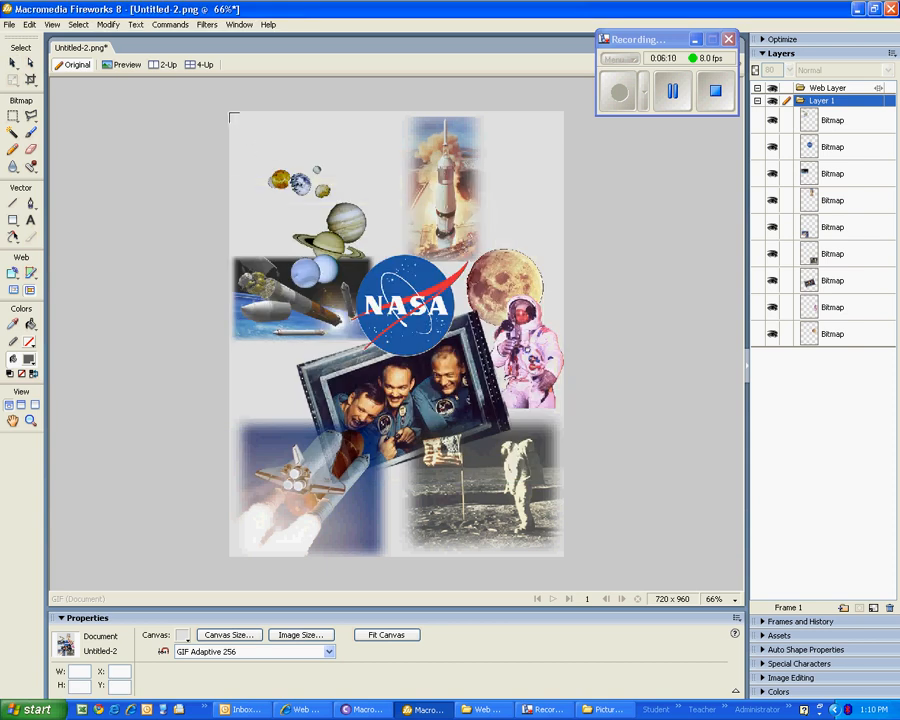
left_click_drag(230, 112, 391, 255)
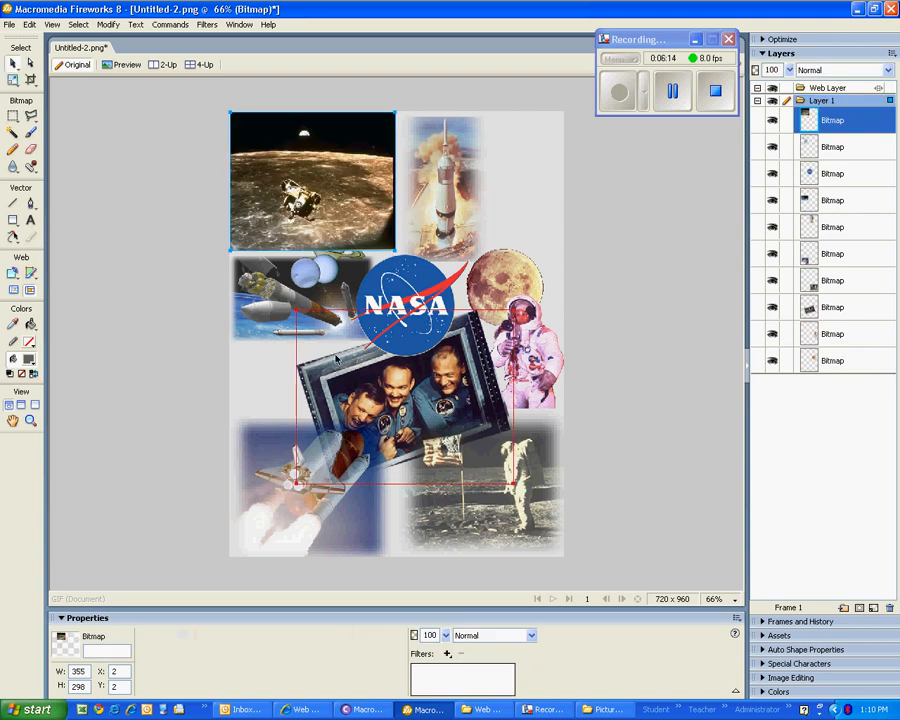
Set the LunarModule picture's opacity to 70.
left_click(318, 273)
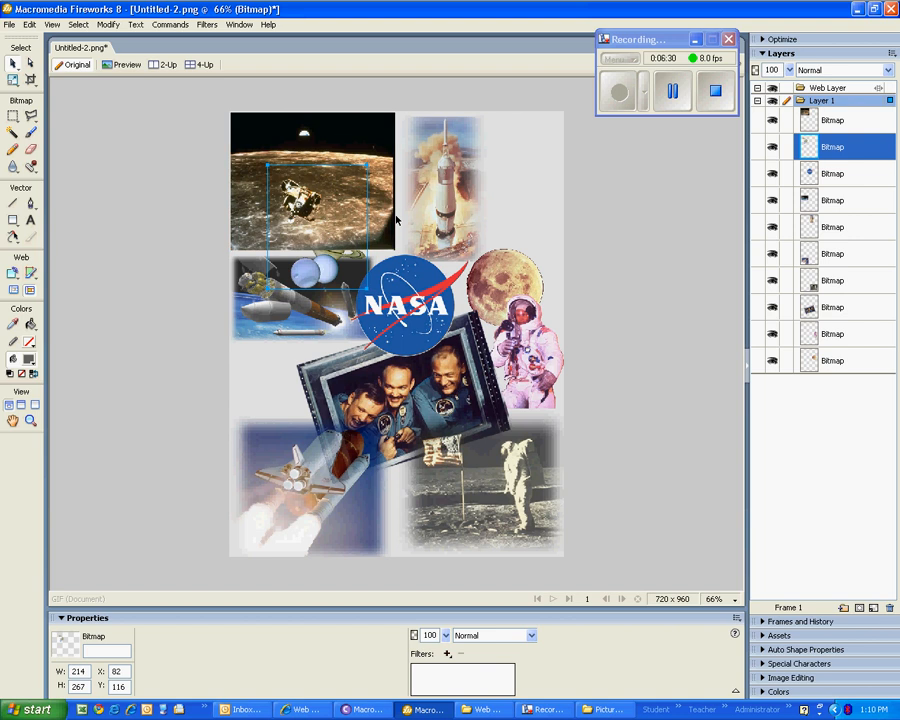
left_click(348, 147)
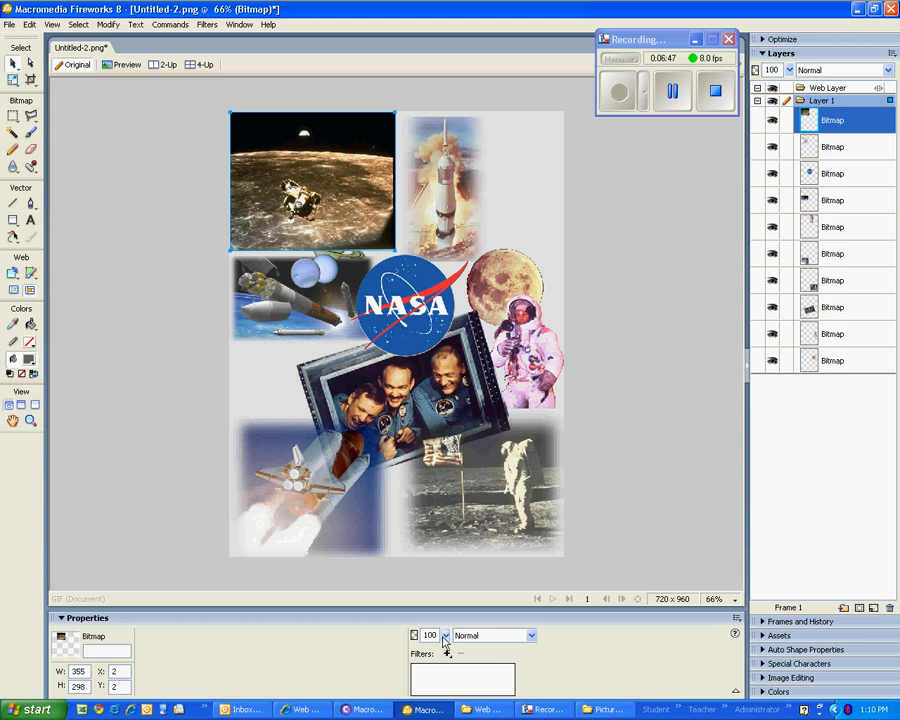
mouse_move(446, 635)
left_mouse_down()
mouse_move(451, 643)
mouse_move(448, 635)
left_mouse_up()
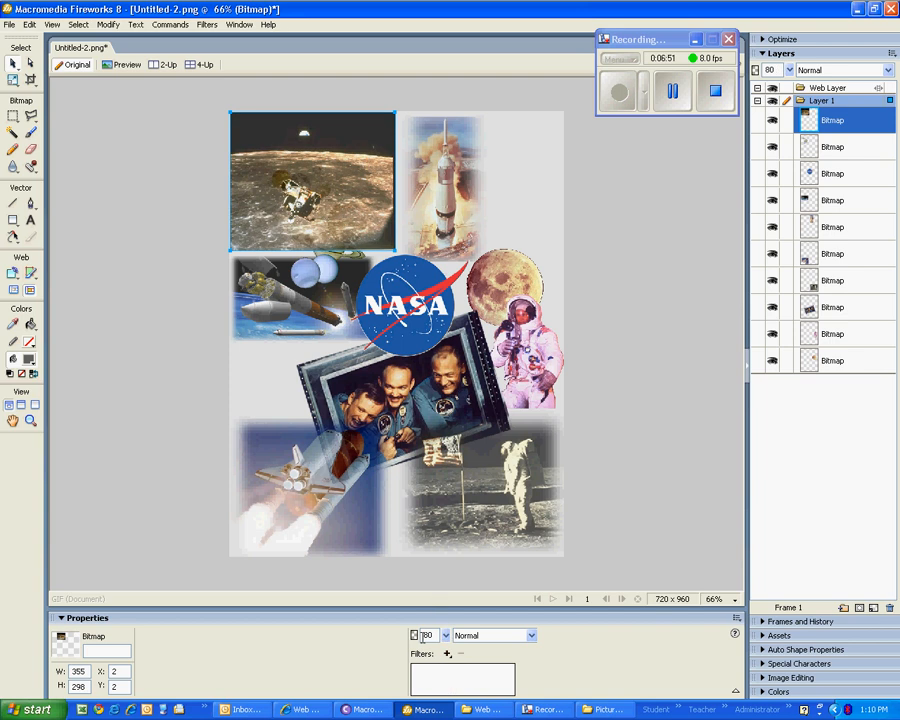
left_click(446, 635)
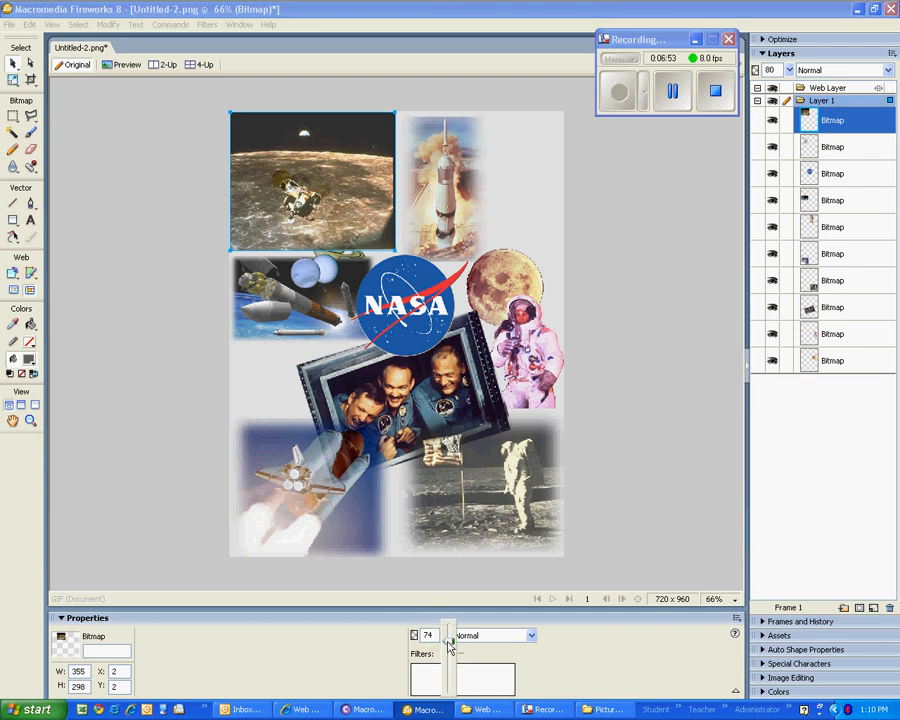
left_click_drag(450, 650, 450, 650)
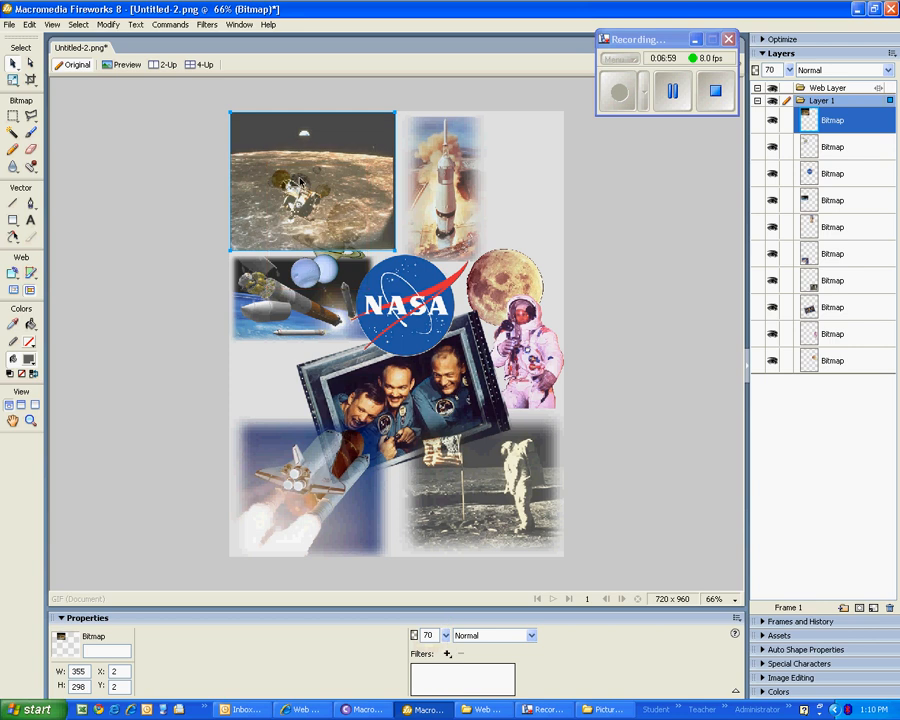
Bring the planets picture in front of the LunarModule picture and move it to about X 145, Y 112.
left_click(332, 277)
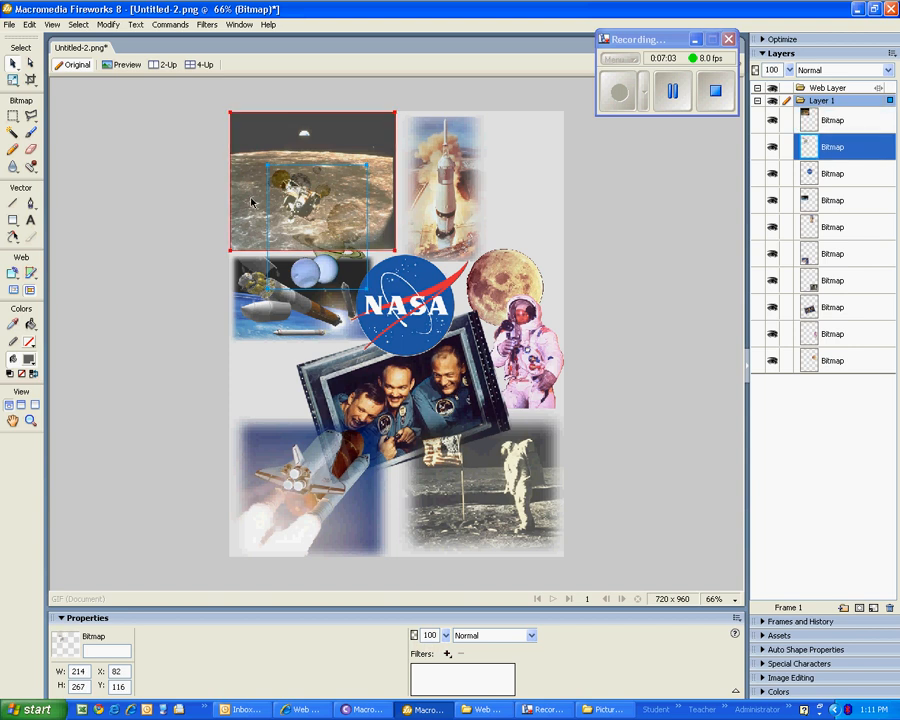
left_click(105, 26)
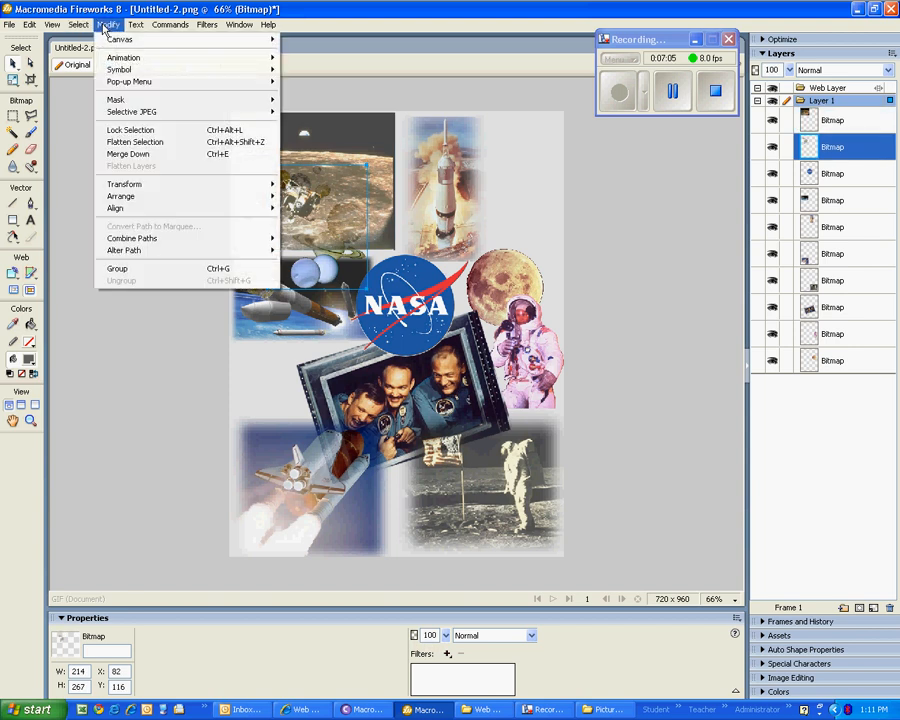
mouse_move(221, 191)
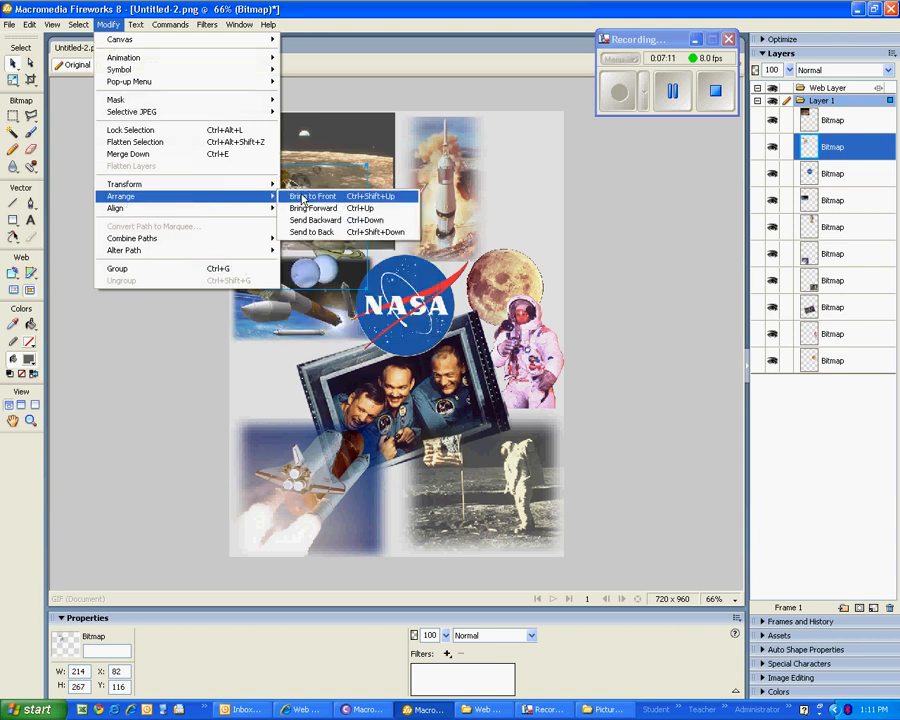
left_click(302, 197)
left_click_drag(344, 233, 386, 230)
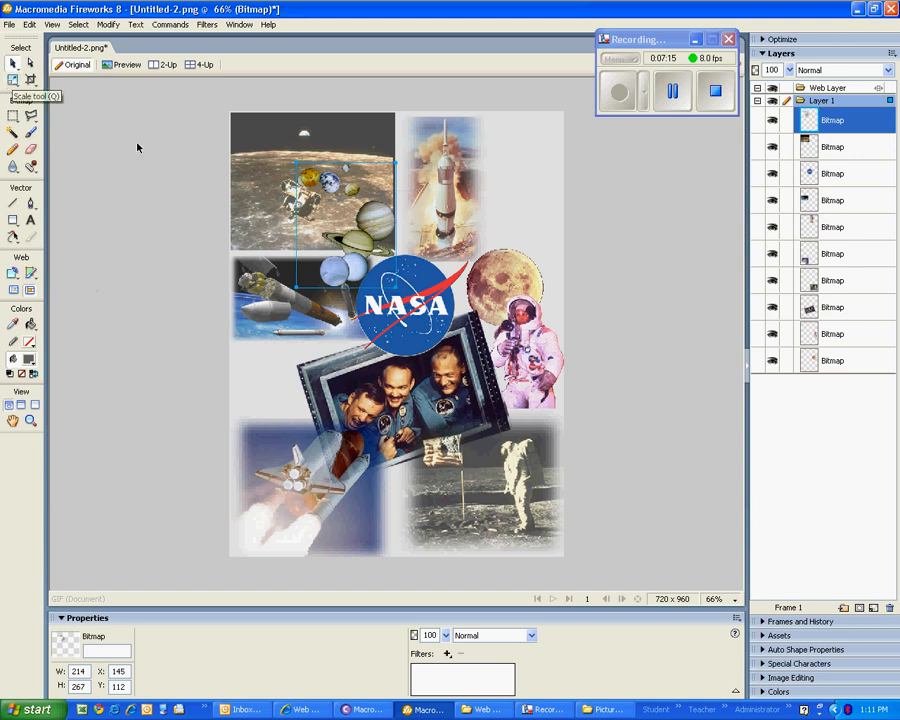
Rotate the planets picture slightly clockwise with the Scale tool and move it to about X 148, Y 90.
left_click(13, 79)
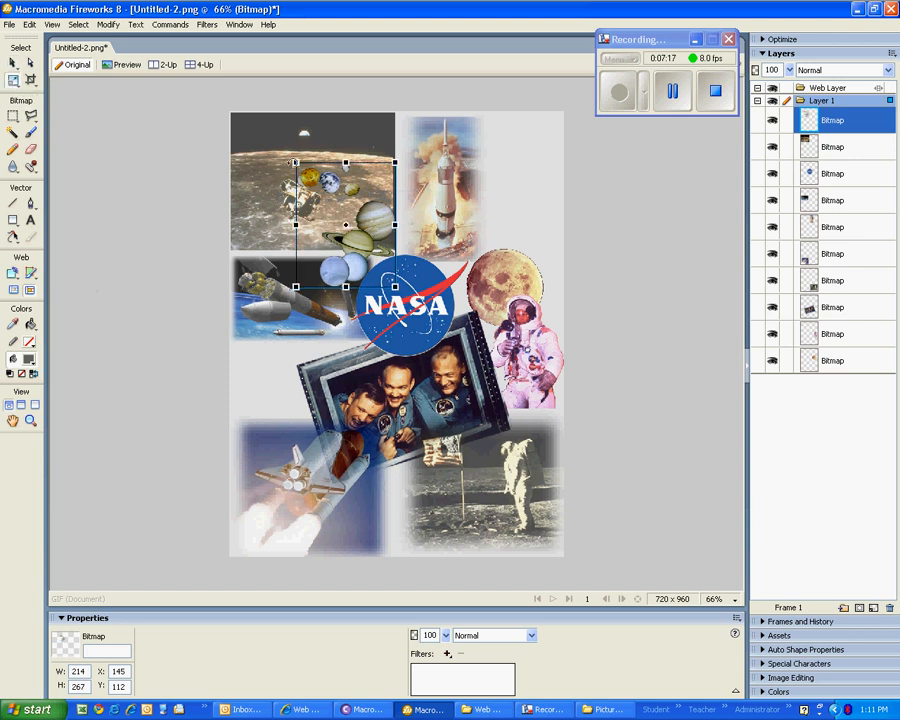
left_click_drag(341, 147, 358, 152)
left_click_drag(362, 225, 346, 220)
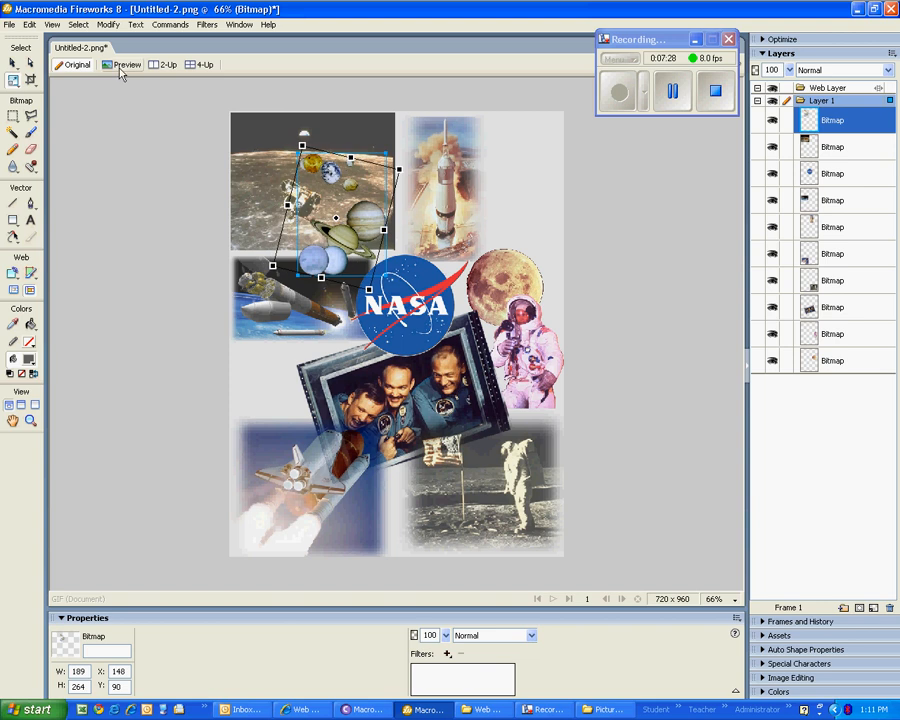
left_click(12, 63)
left_click(156, 350)
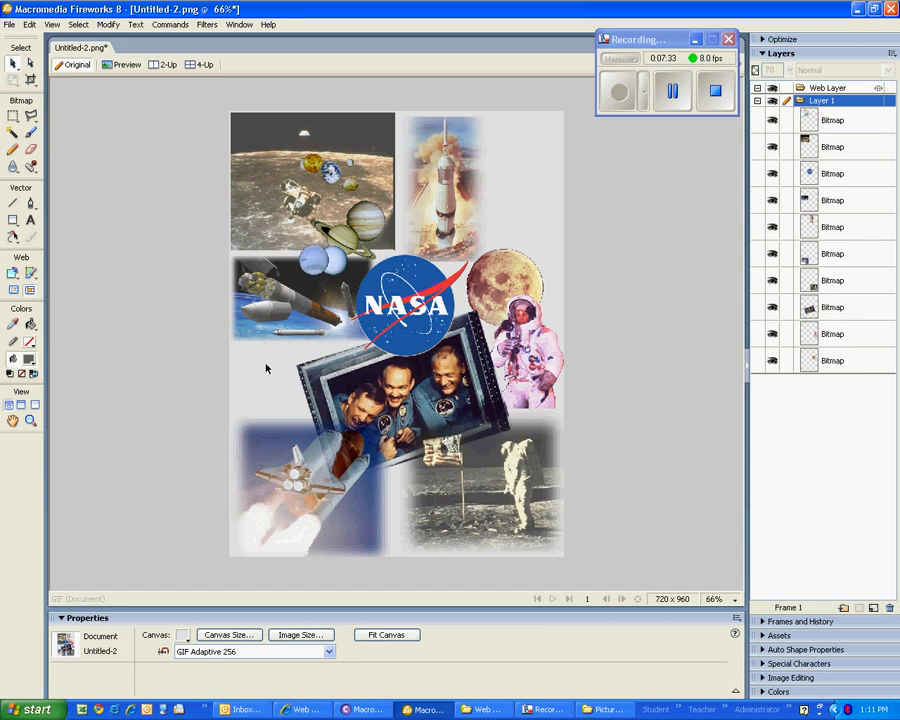
left_click(330, 200)
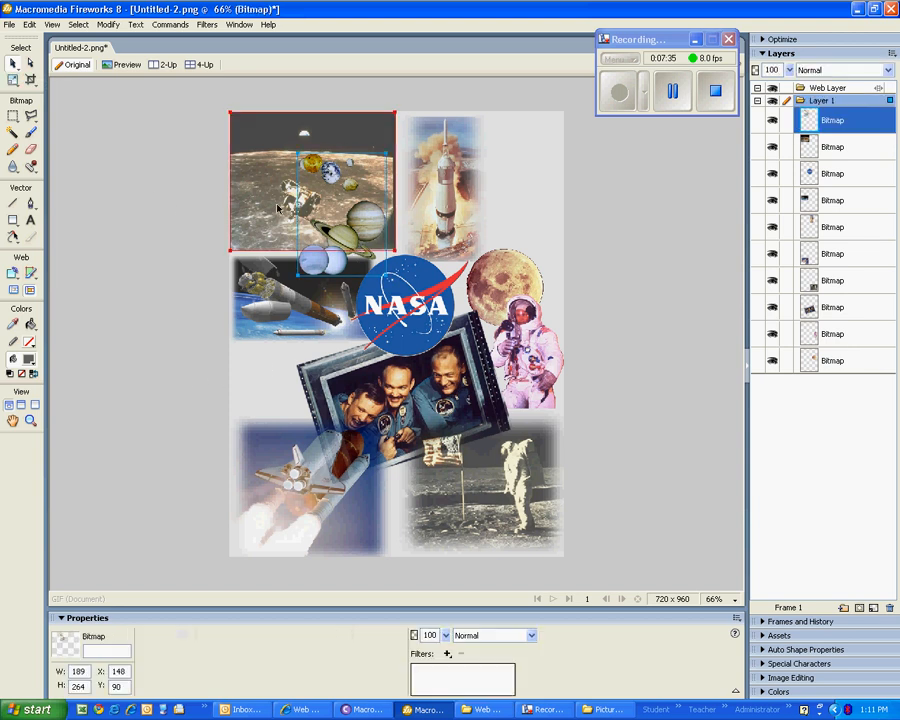
Nudge the planets picture straight down to Y 102, keeping it at X 148, and deselect it.
key("Down")
key("Down")
key("Down")
key("Down")
key("Down")
key("Down")
key("Down")
key("Down")
key("Down")
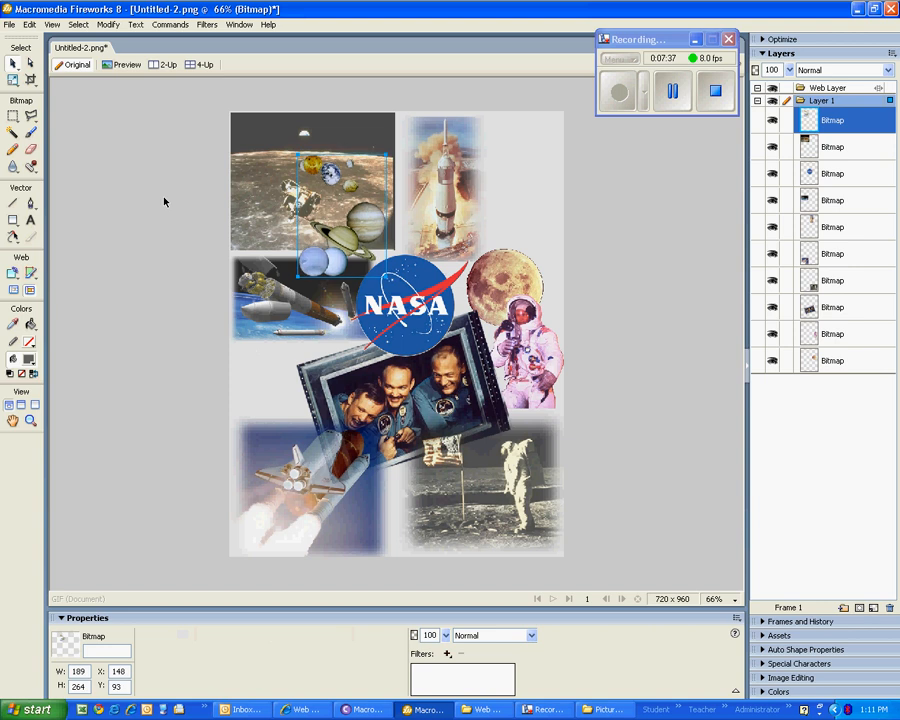
key("Down")
key("Down")
key("Down")
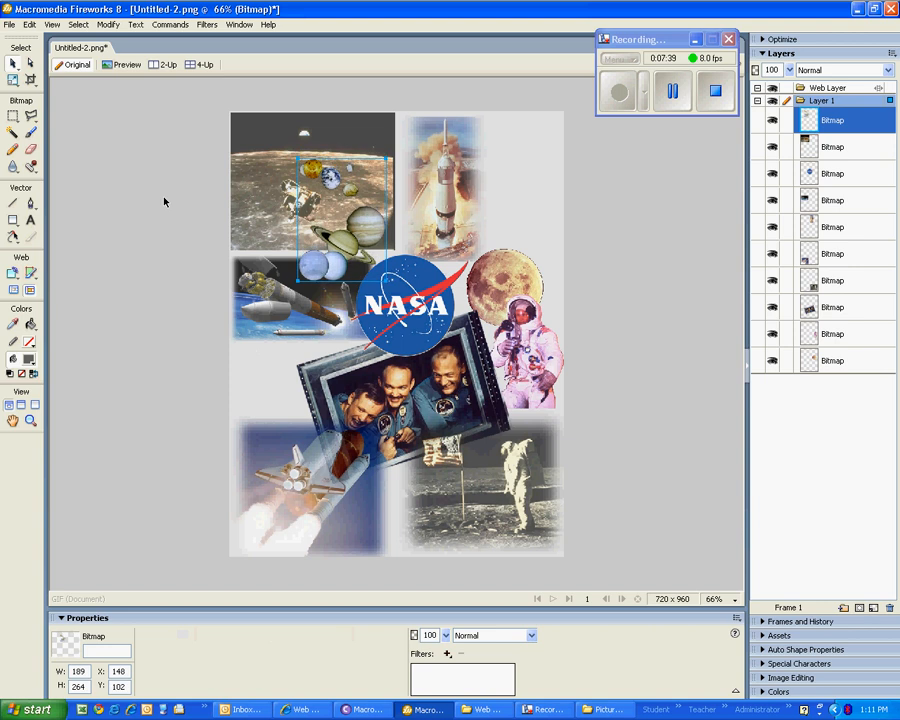
left_click(164, 202)
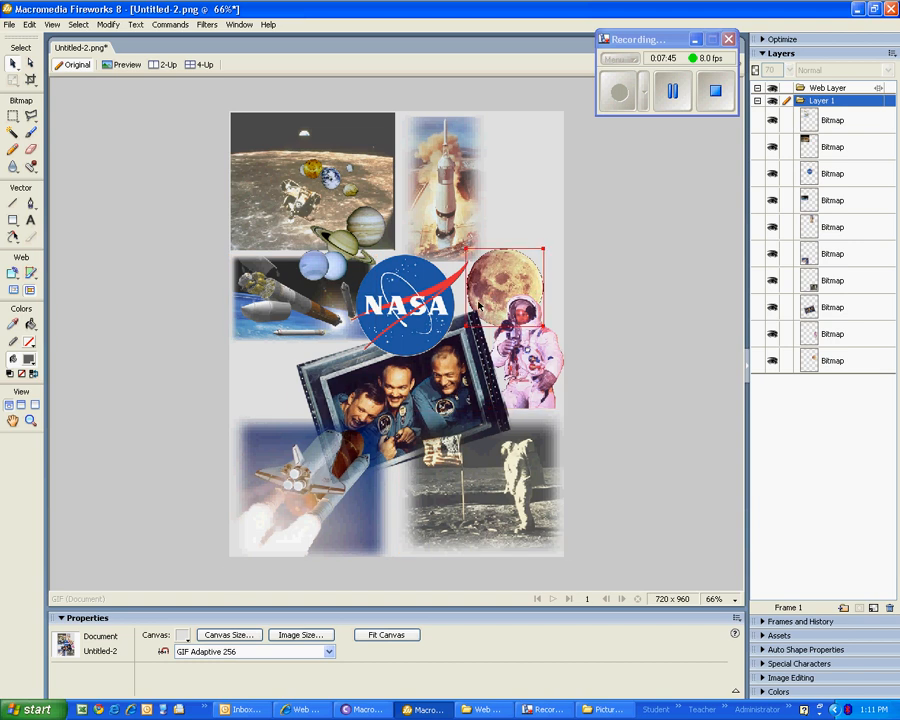
Bring the lift-off rocket picture to the front and move it to about X 315, Y 22, beside the LunarModule picture.
left_click_drag(429, 211, 418, 211)
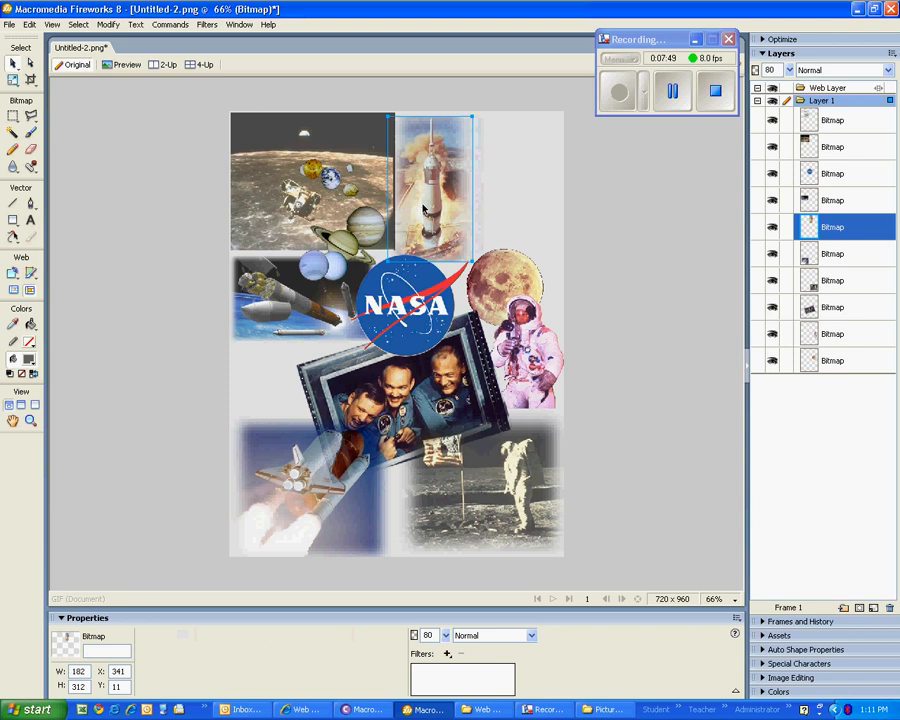
mouse_move(432, 206)
left_mouse_down()
mouse_move(419, 207)
mouse_move(440, 203)
mouse_move(426, 201)
left_mouse_up()
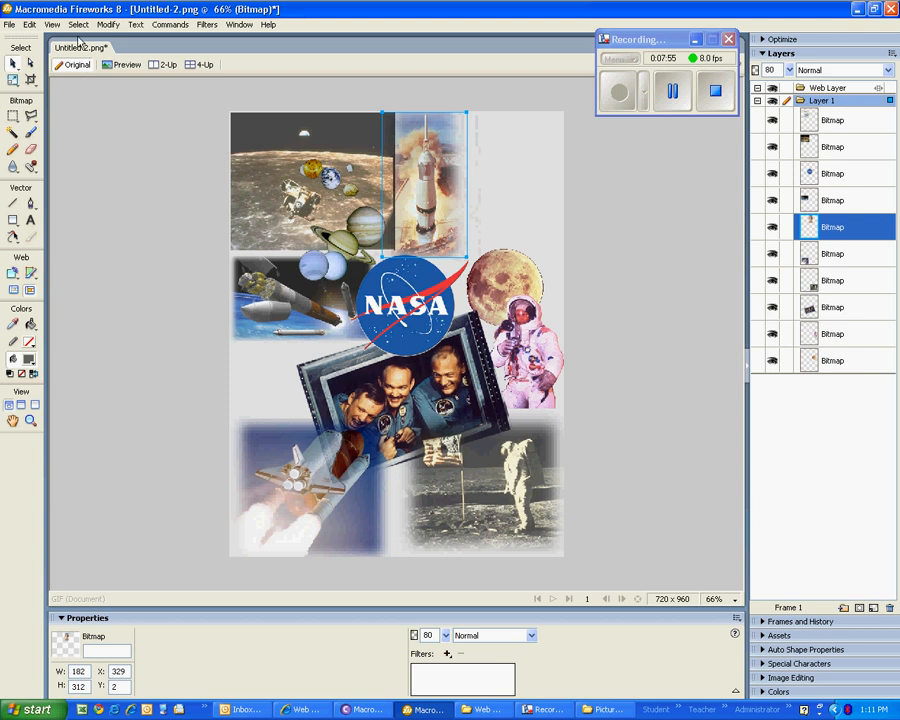
left_click(107, 24)
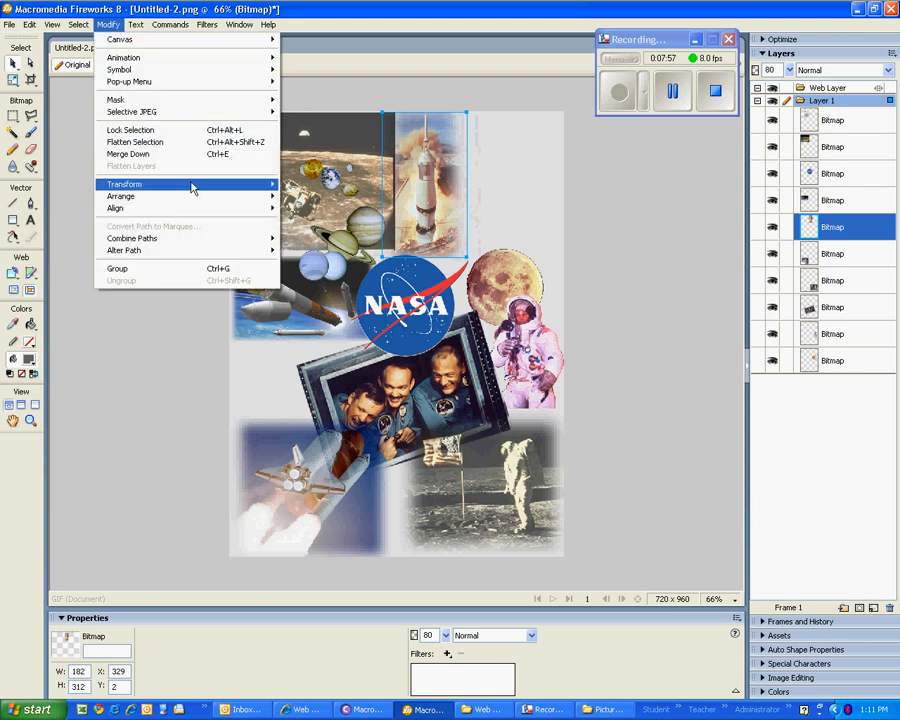
mouse_move(222, 198)
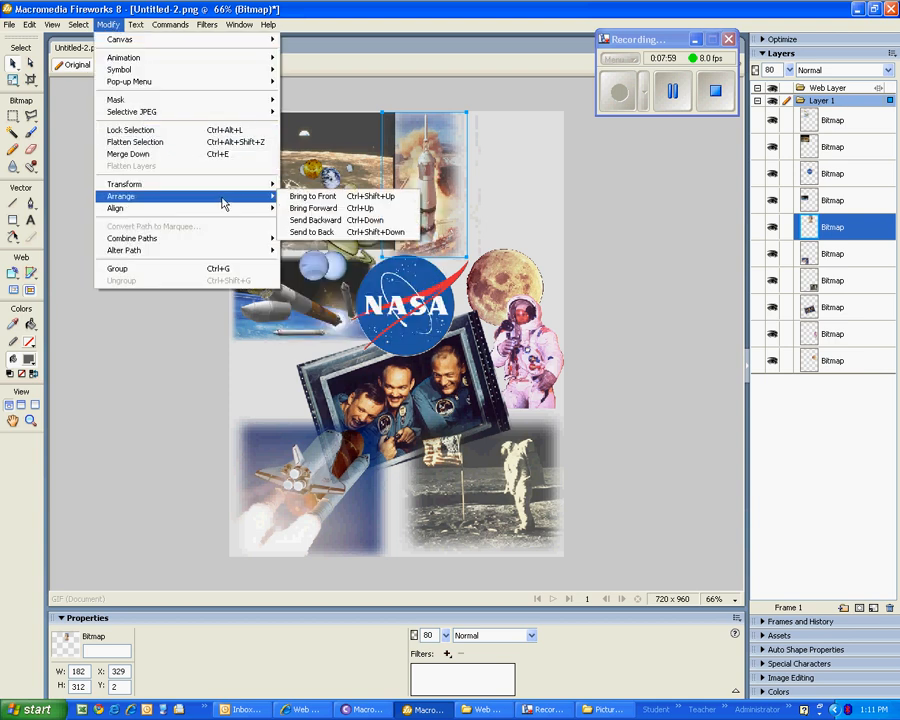
left_click(312, 196)
left_click(420, 318)
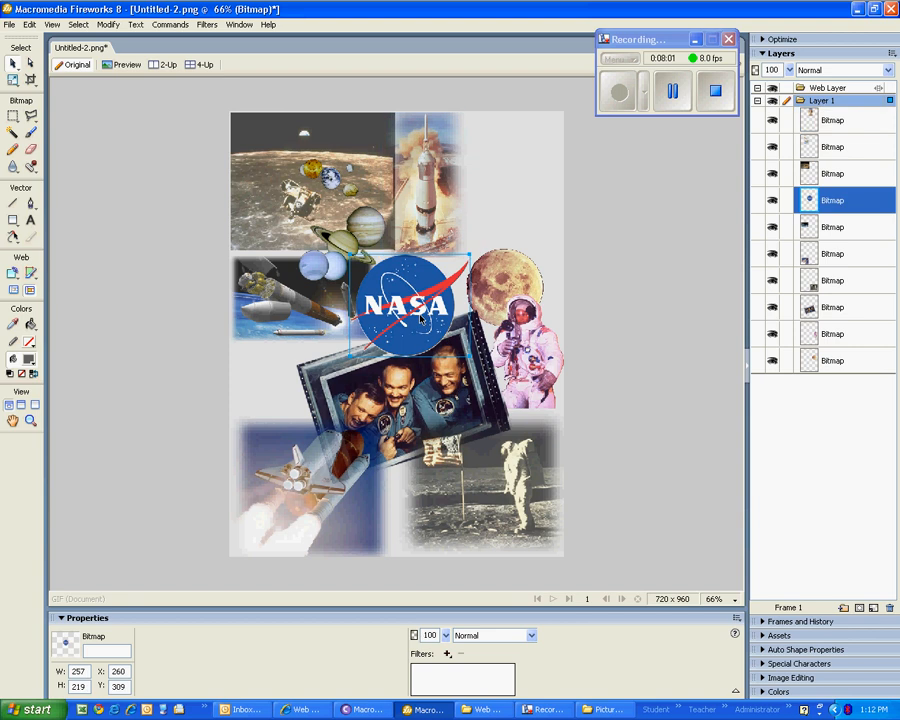
left_click(156, 268)
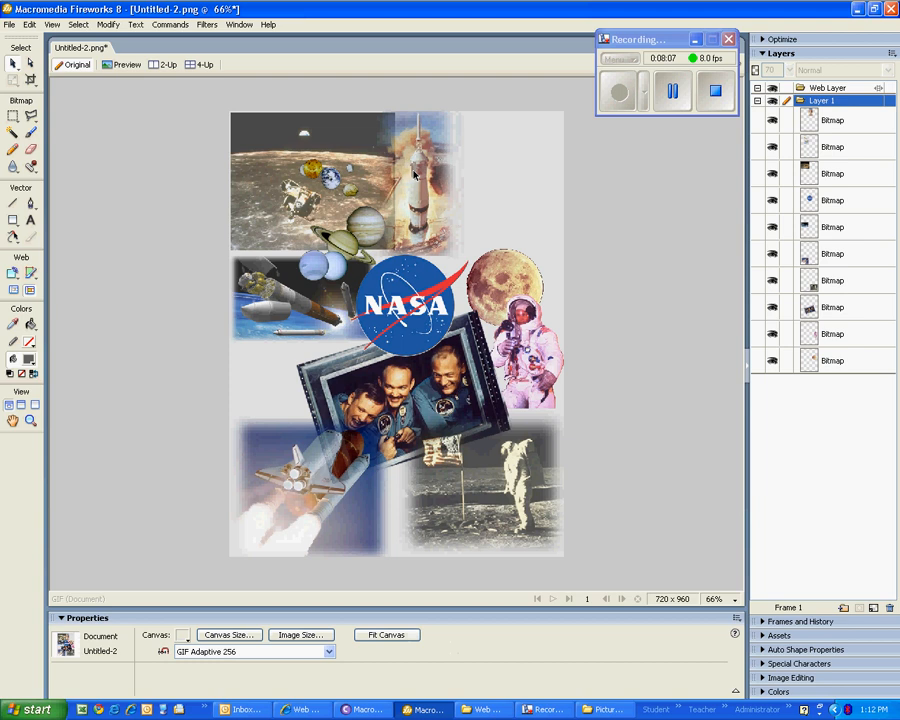
left_click(415, 175)
left_click(165, 245)
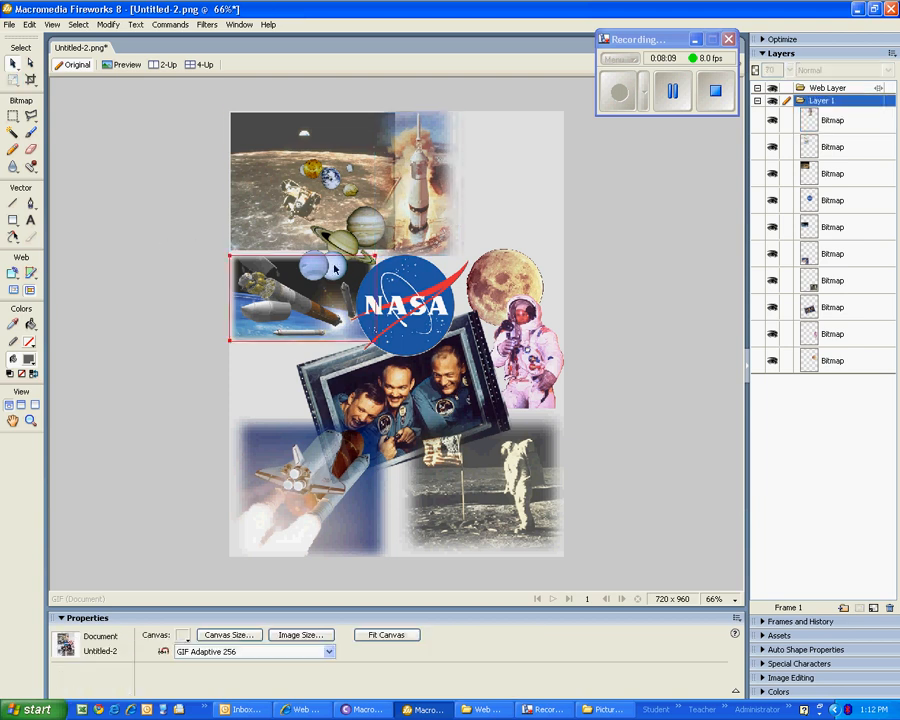
left_click(412, 218)
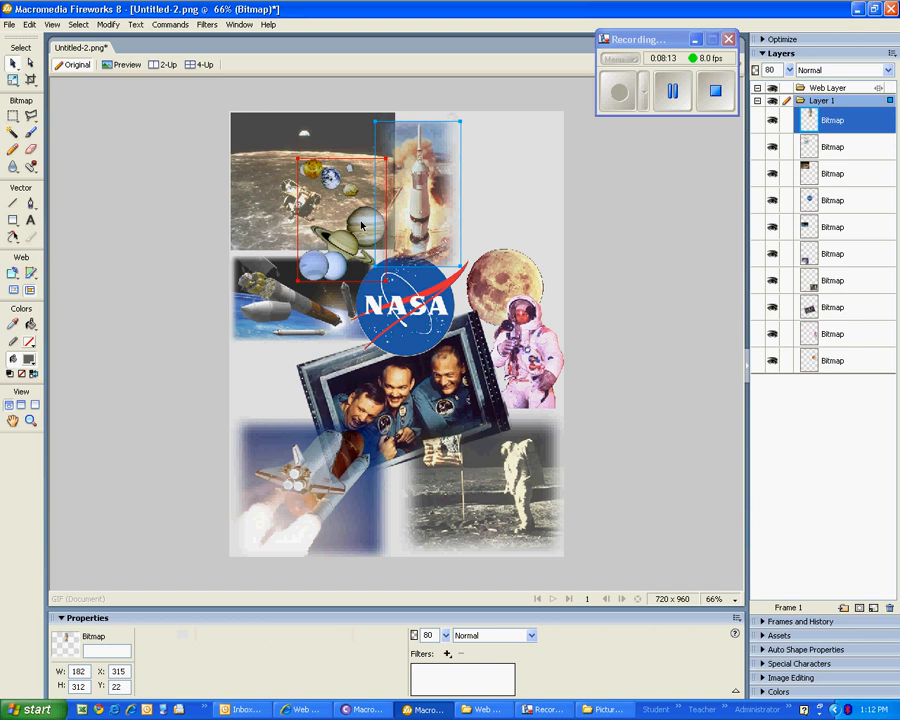
Shift the LunarModule picture down and enlarge it with the Scale tool to about 378 × 317 pixels at X -9, Y 5.
left_click_drag(360, 174, 366, 187)
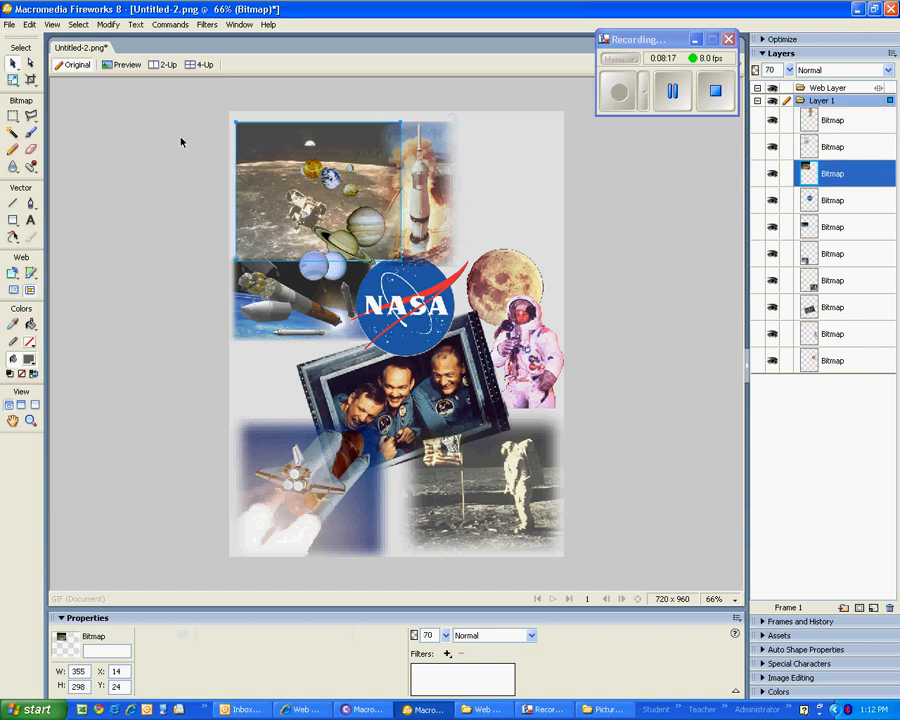
left_click(15, 82)
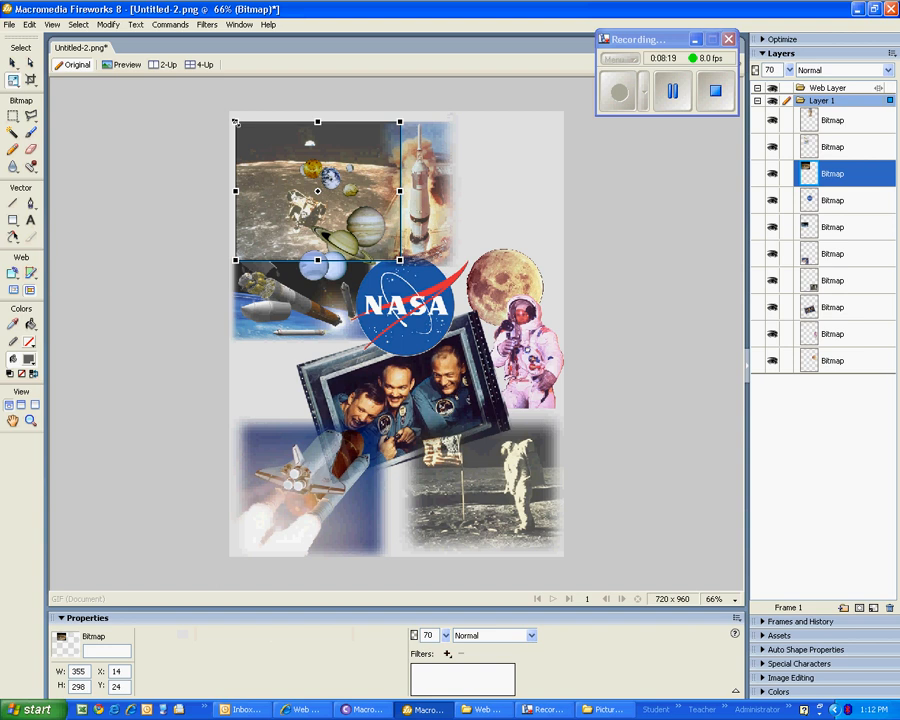
left_click_drag(236, 120, 224, 110)
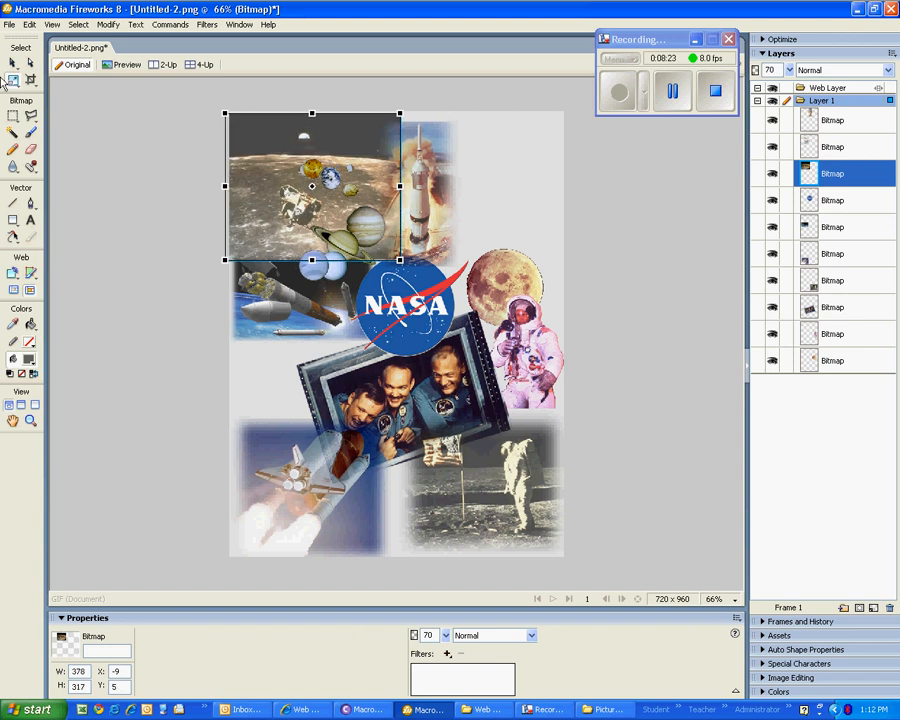
left_click(12, 62)
left_click(108, 110)
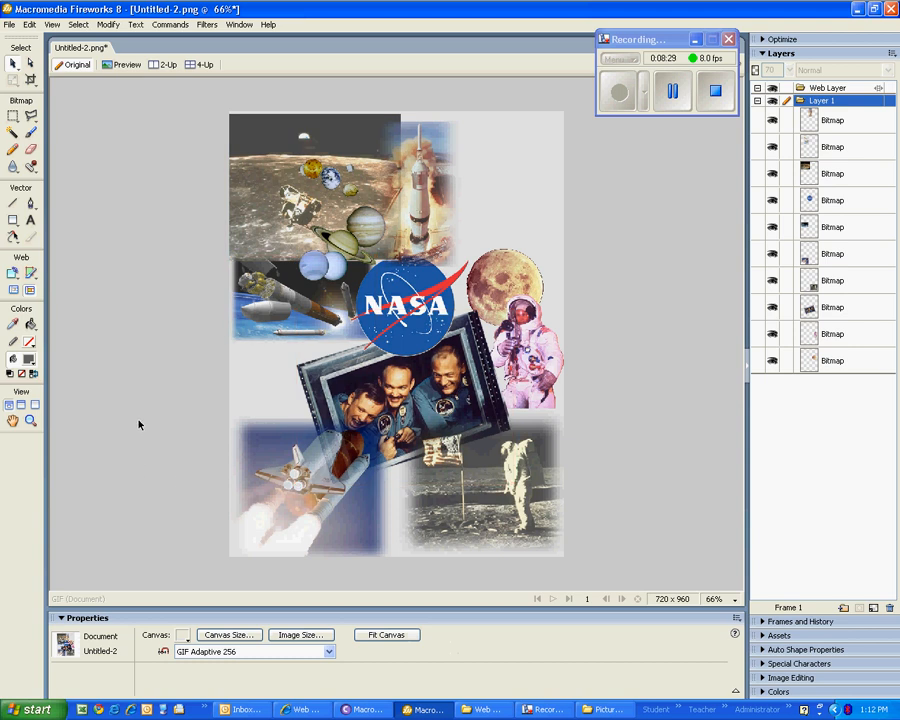
Bring the NASA logo to the front of all the other pictures and deselect it.
left_click(403, 311)
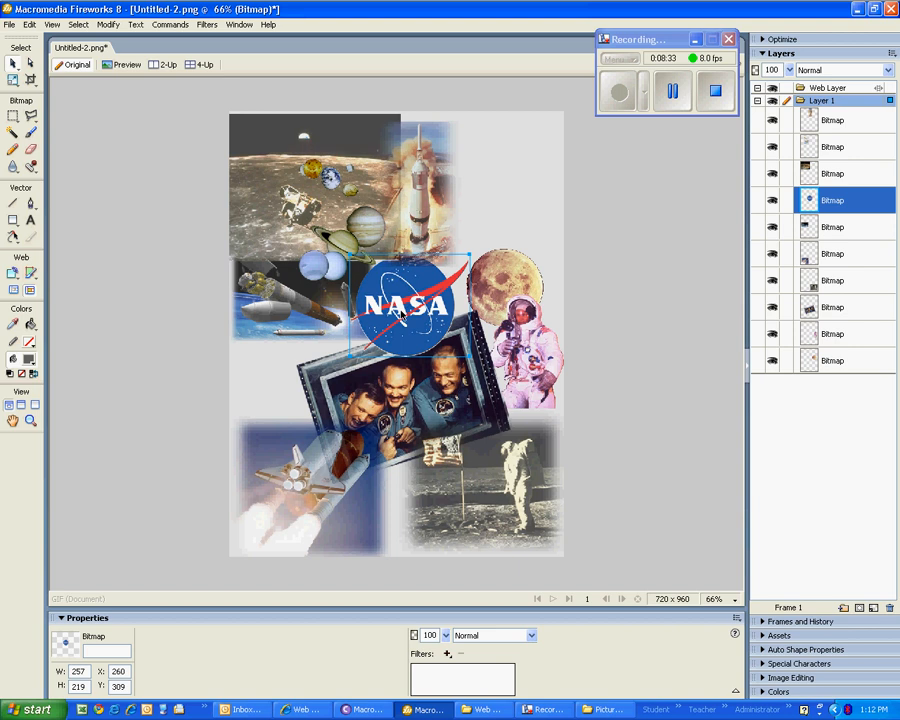
left_click(108, 24)
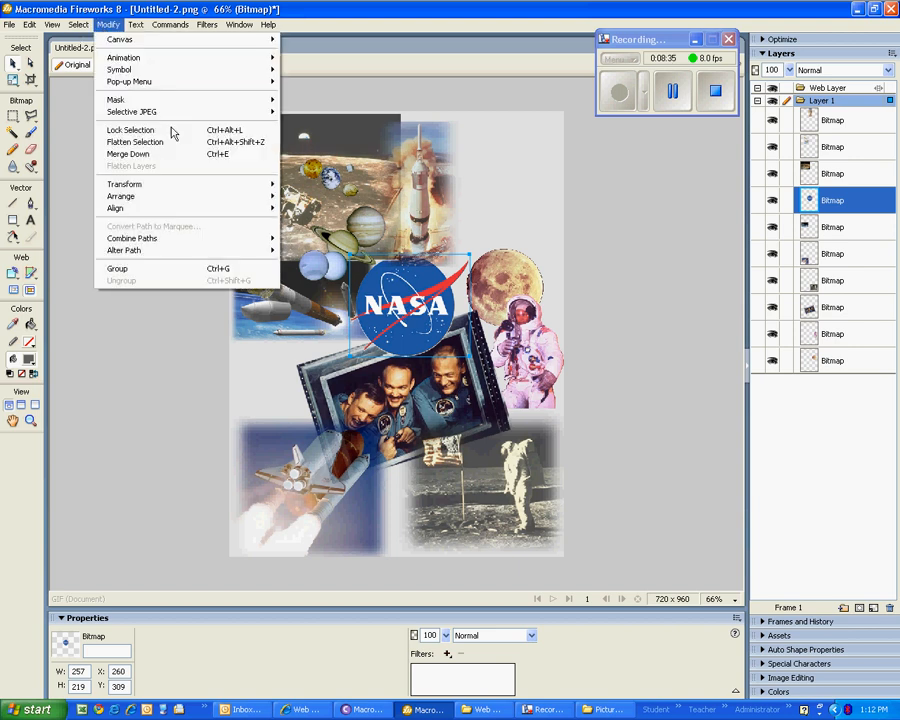
left_click(283, 195)
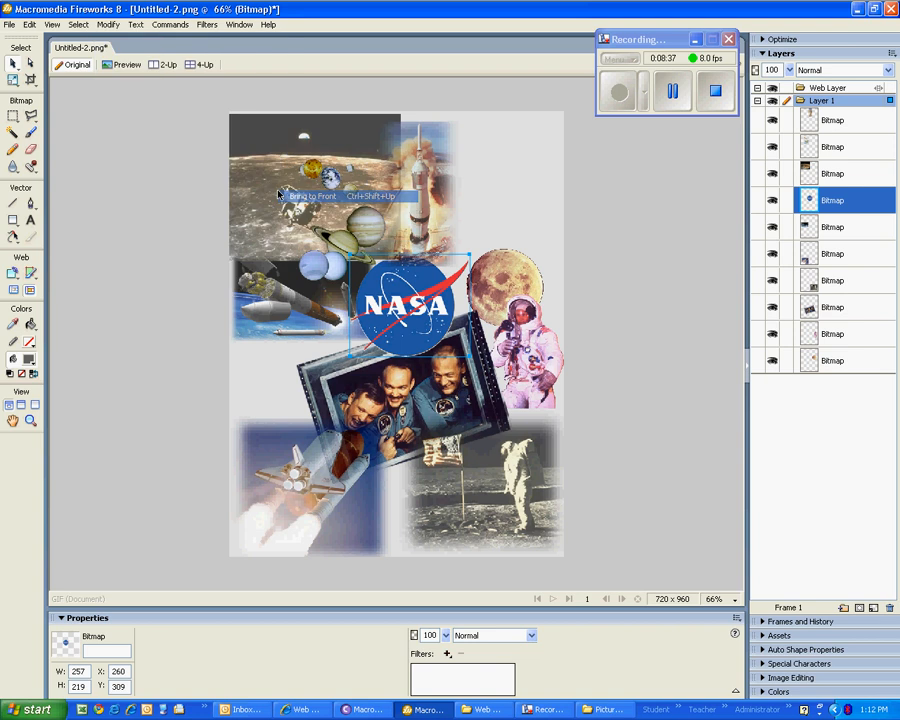
left_click(619, 192)
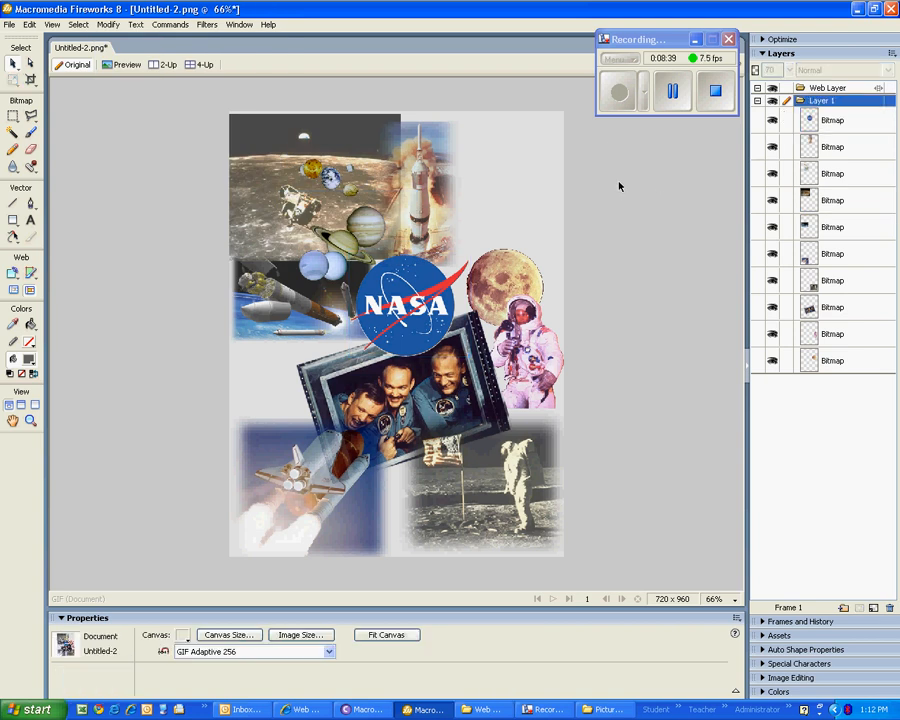
left_click(672, 91)
Import the LunarLanding picture into the canvas's upper-right area at about X 493, Y 23, about 325 × 265 pixels in size.
left_click(9, 24)
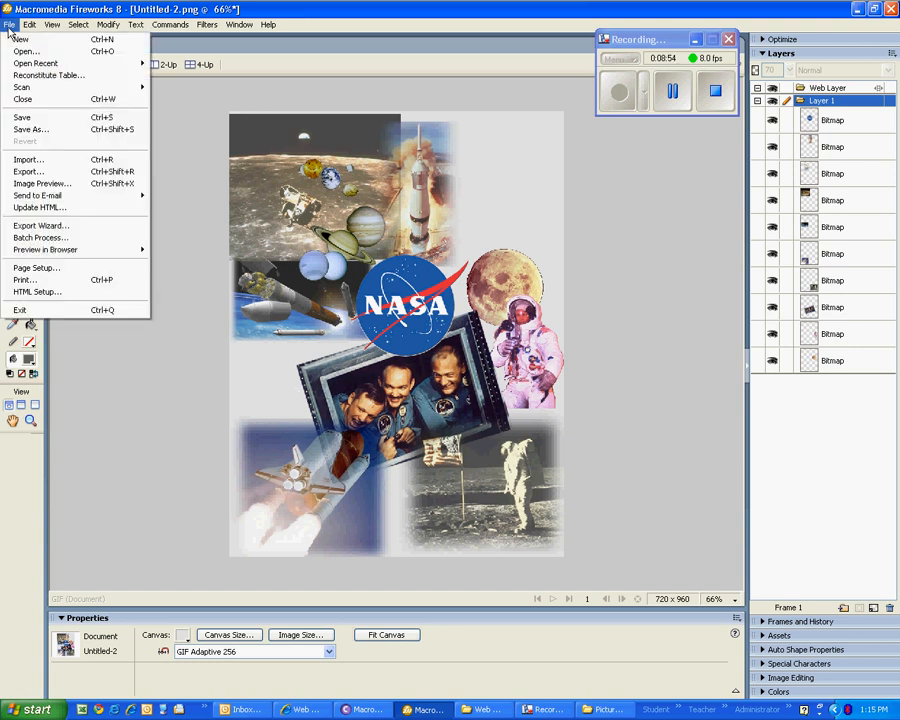
left_click(92, 161)
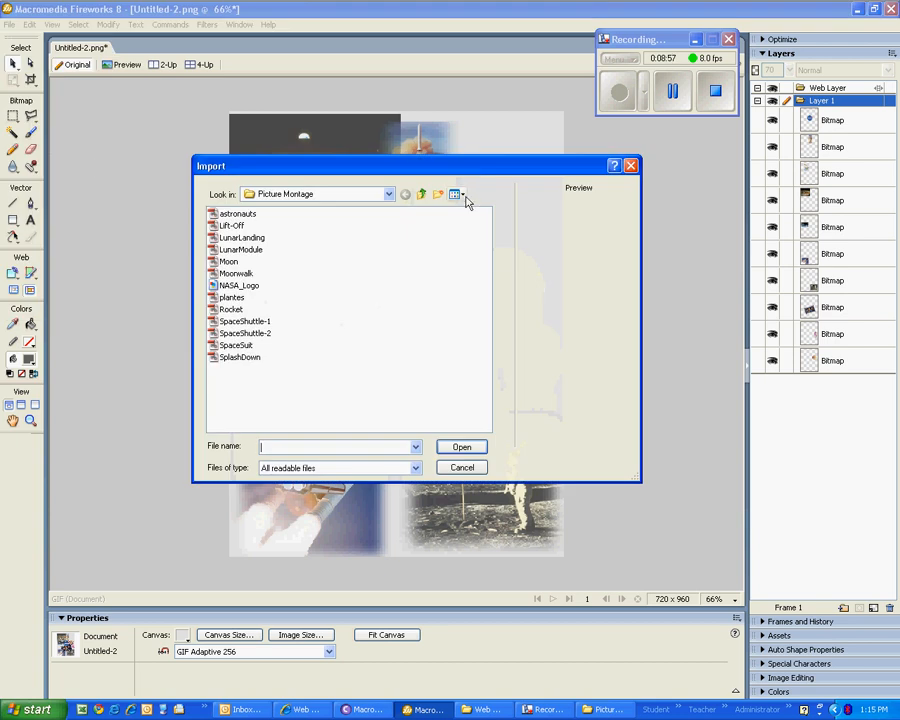
left_click(458, 194)
left_click(478, 208)
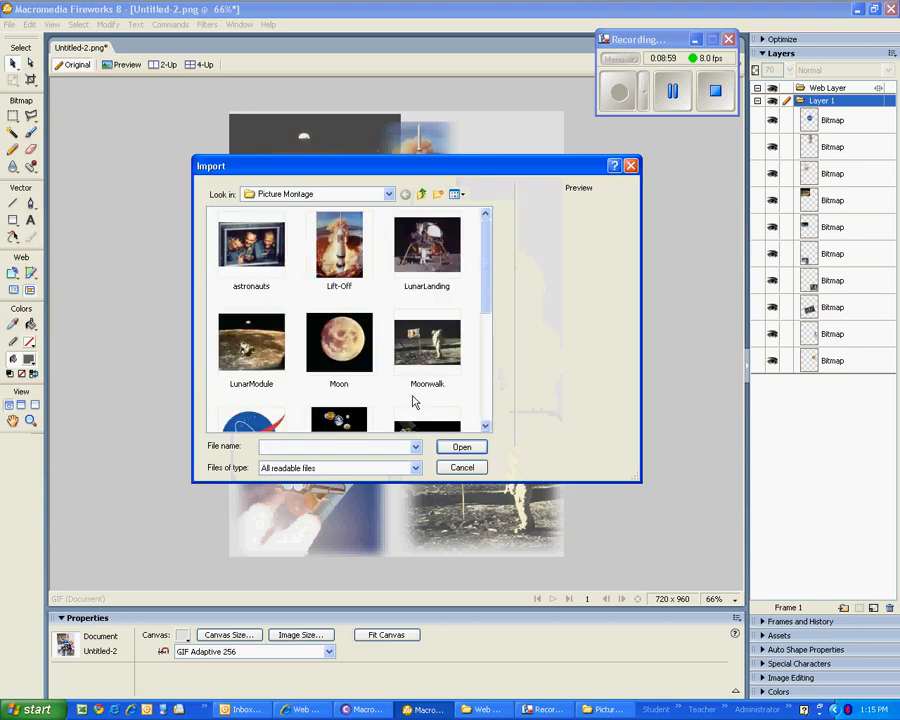
left_click(430, 265)
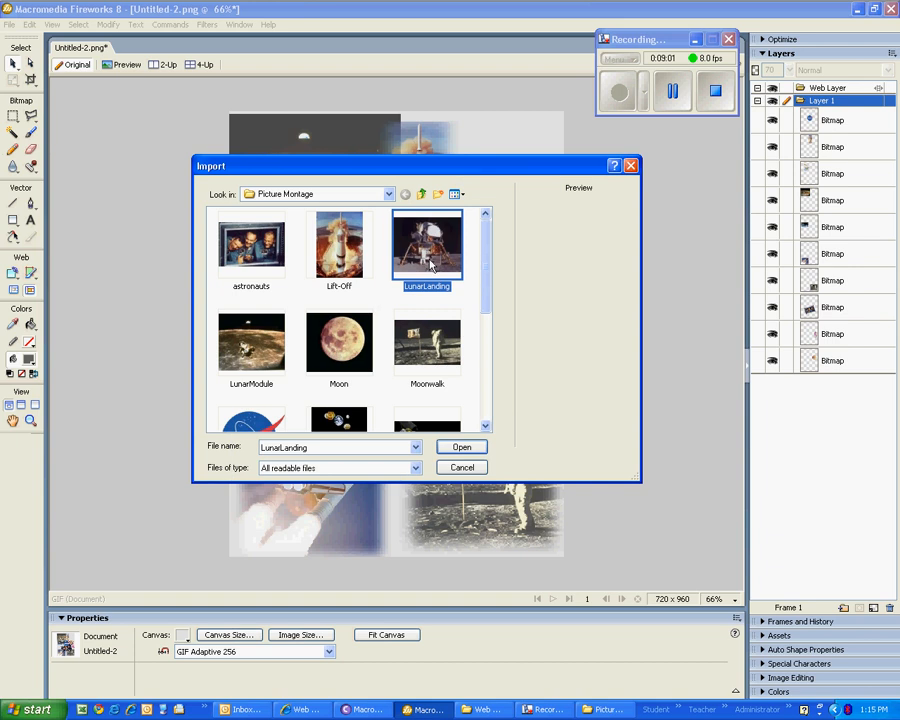
left_click(462, 446)
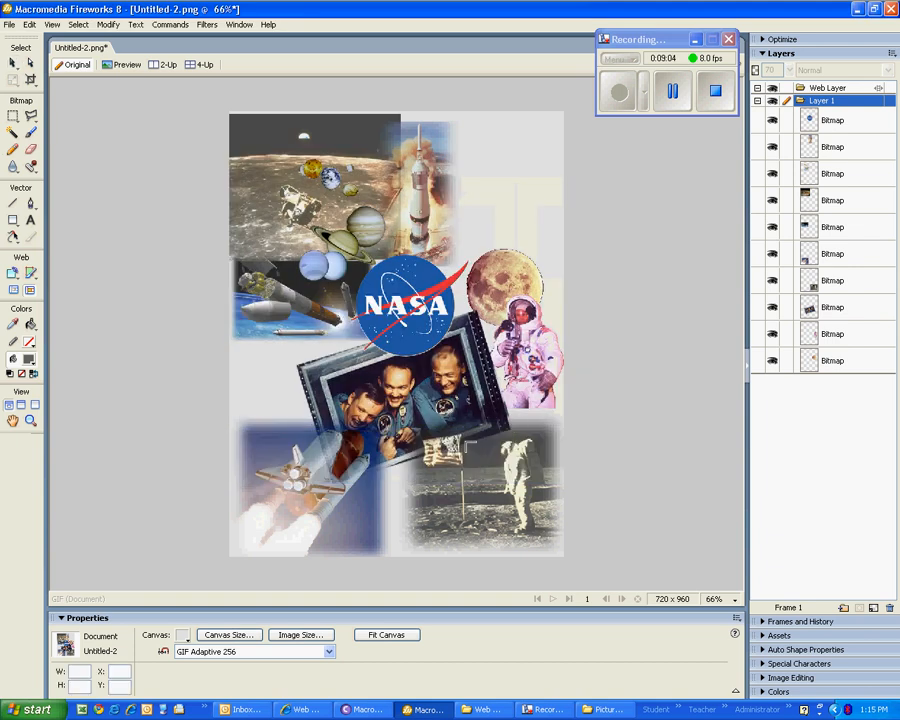
left_click(461, 120)
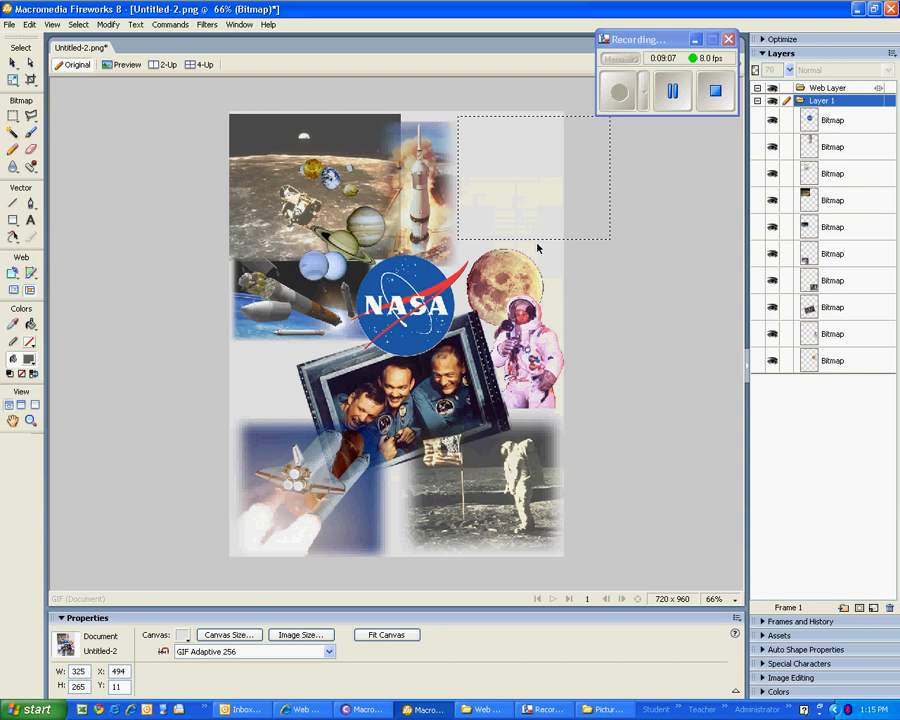
left_click_drag(530, 230, 529, 237)
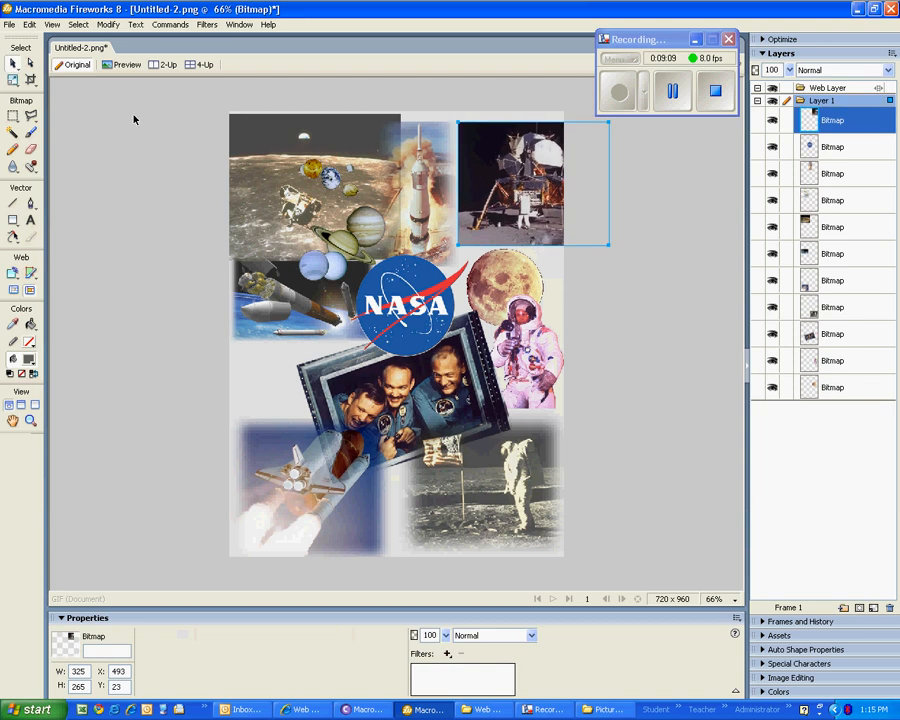
Import the SpaceShuttle-2 picture and place it near the canvas's left edge at about X 16, Y 442, about 203 × 285 pixels.
left_click(10, 24)
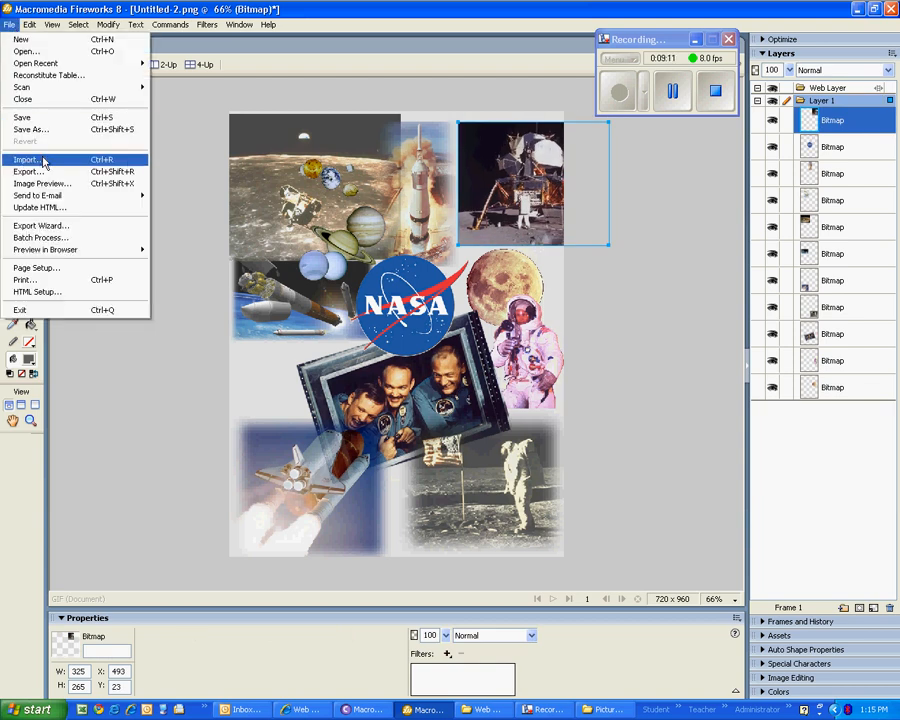
left_click(32, 106)
left_click(456, 194)
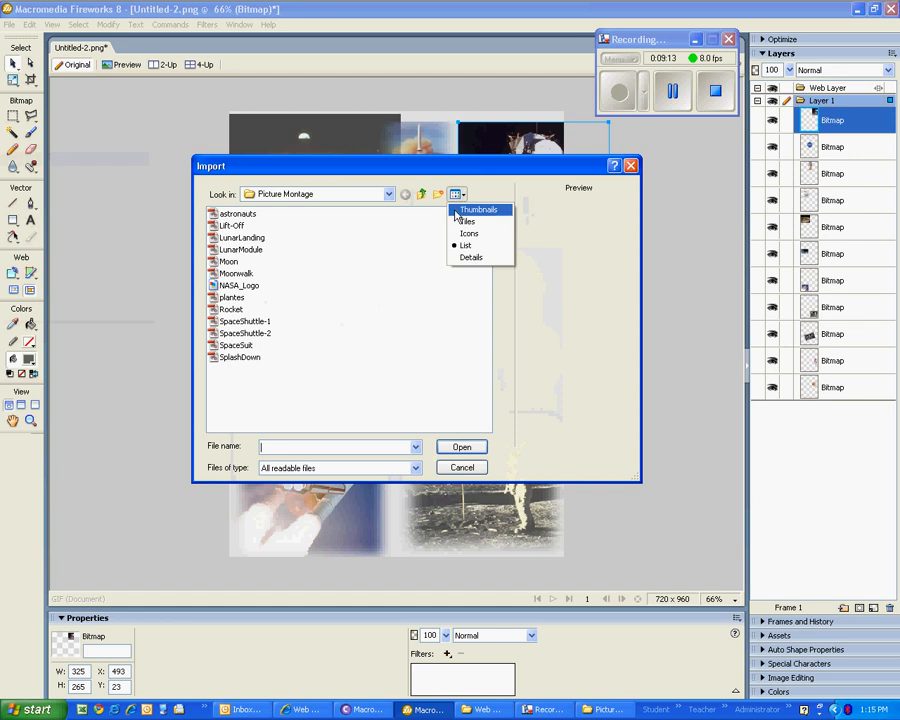
left_click(458, 214)
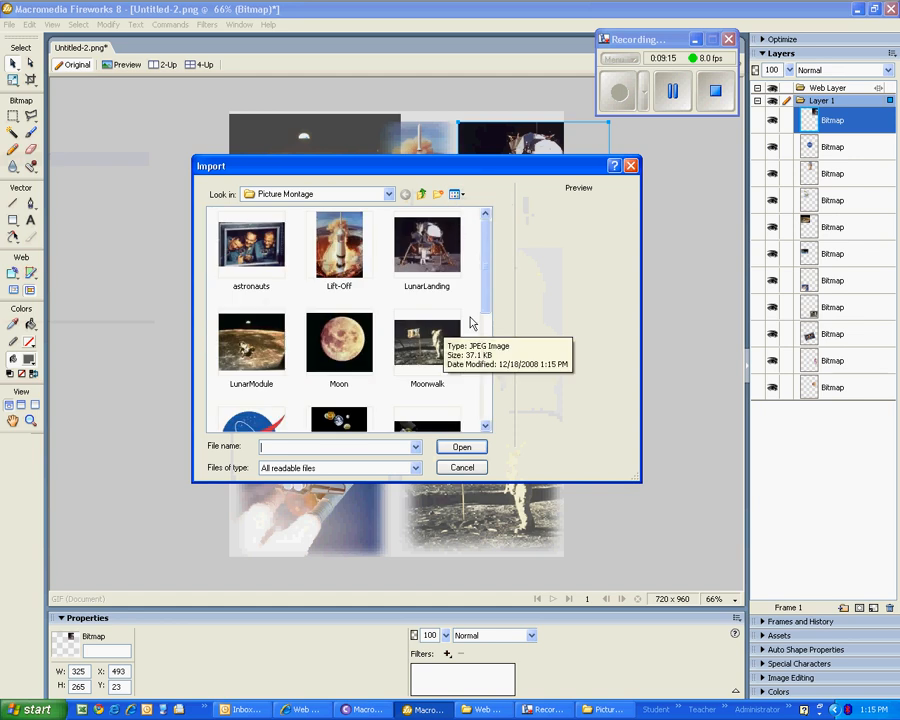
left_click_drag(487, 294, 494, 403)
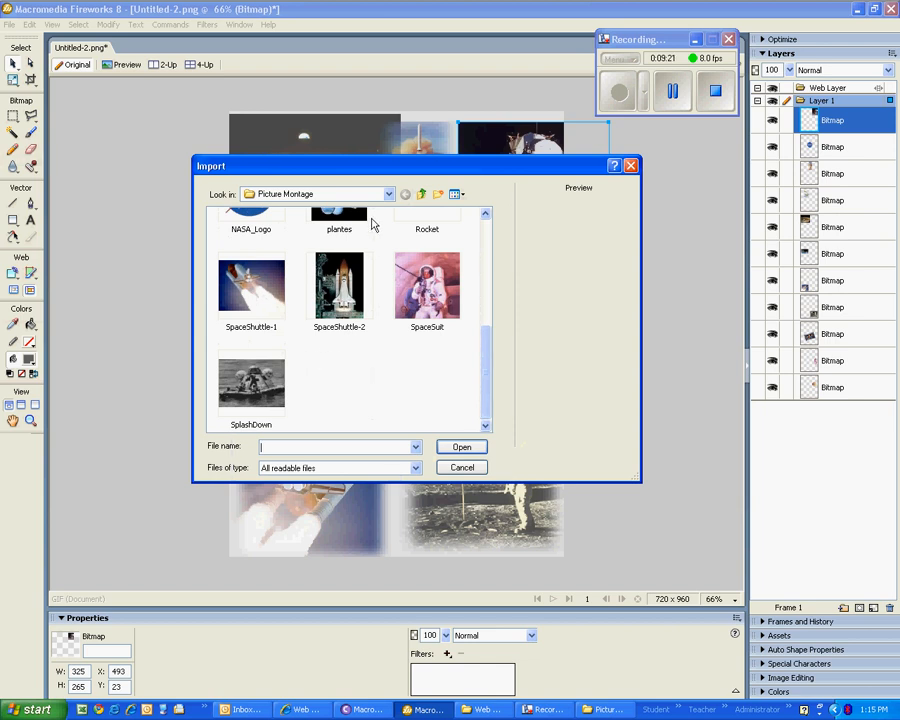
left_click(352, 288)
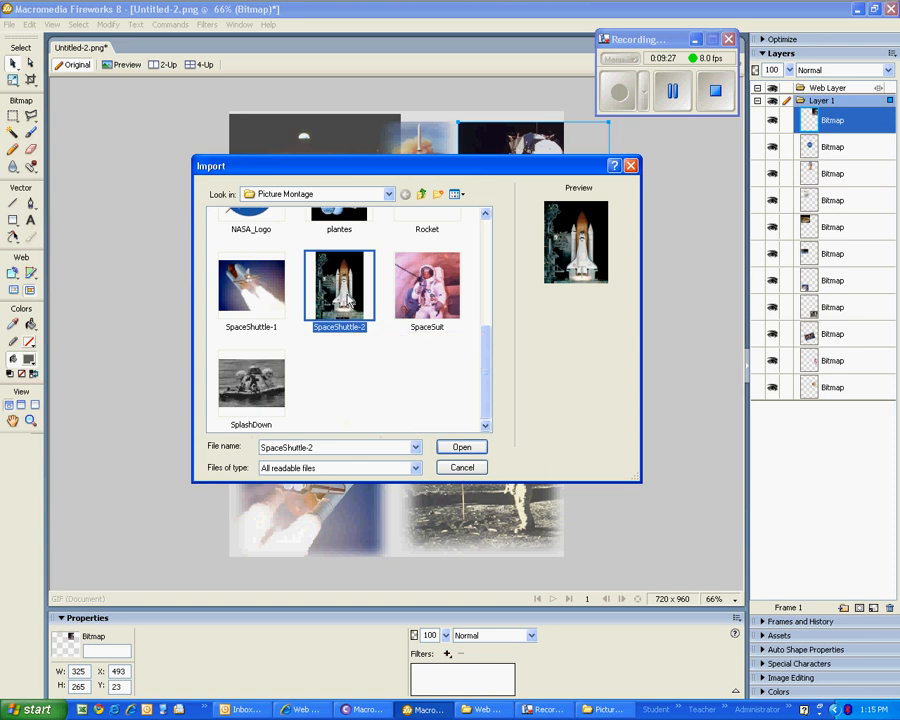
left_click(459, 452)
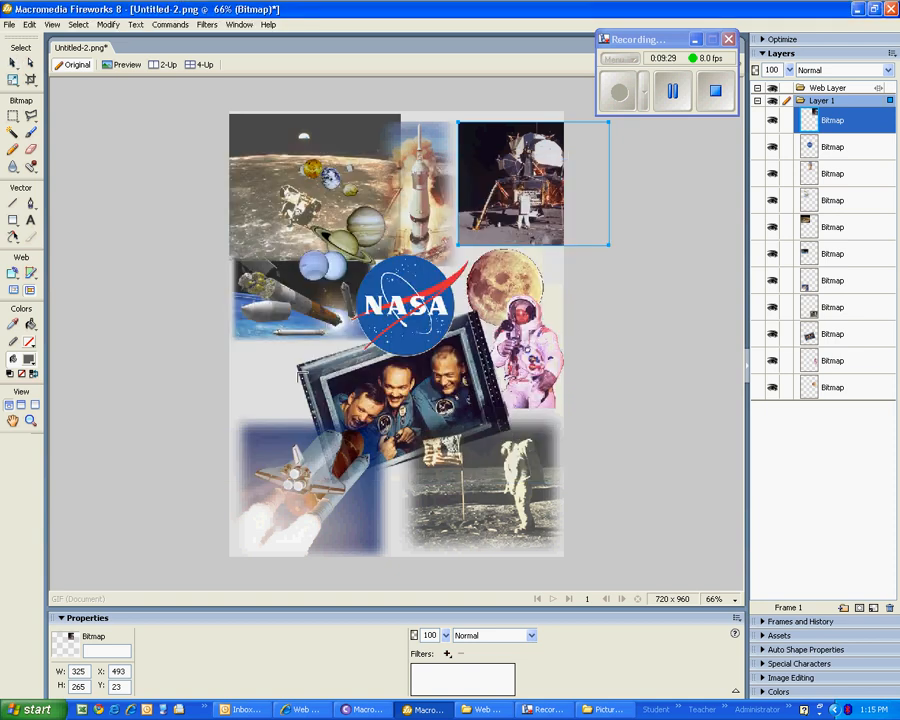
left_click_drag(233, 334, 286, 386)
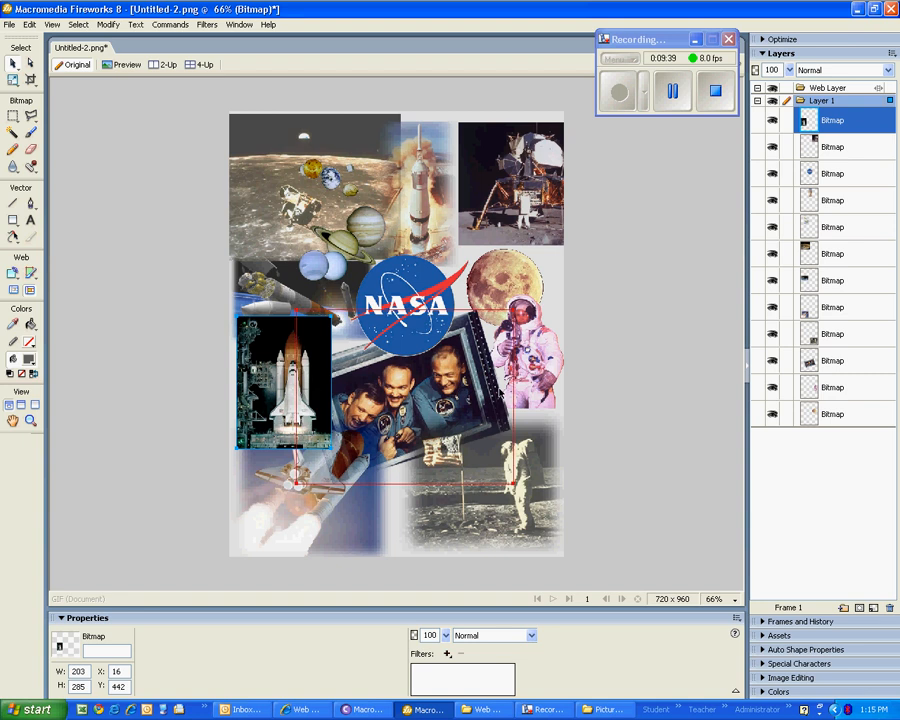
Move the LunarLanding picture left to about X 420, Y 23, overlapping the rocket picture.
left_click(505, 234)
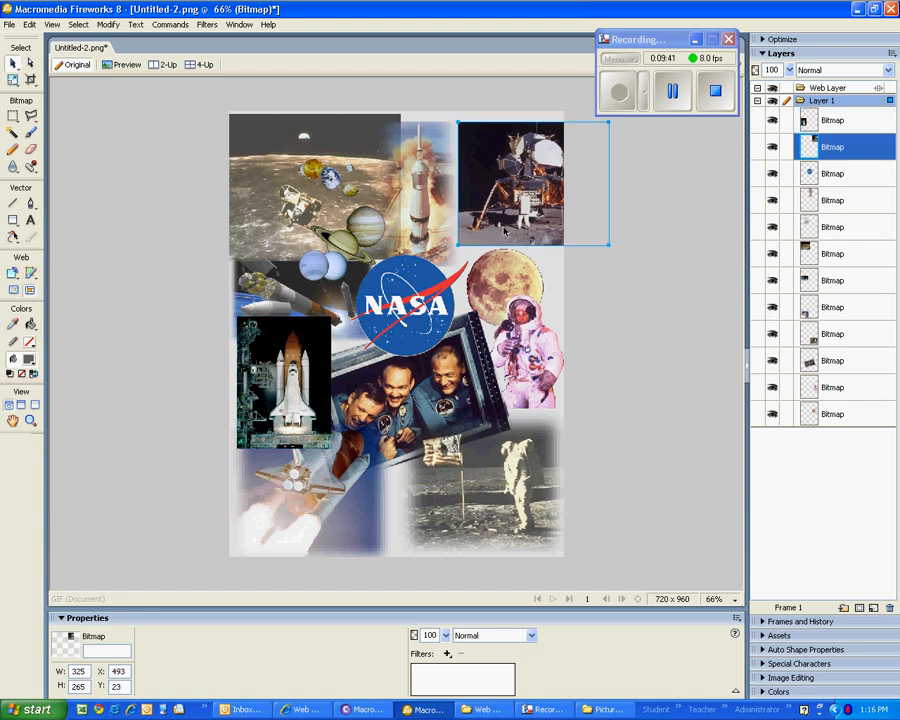
left_click_drag(507, 207, 474, 200)
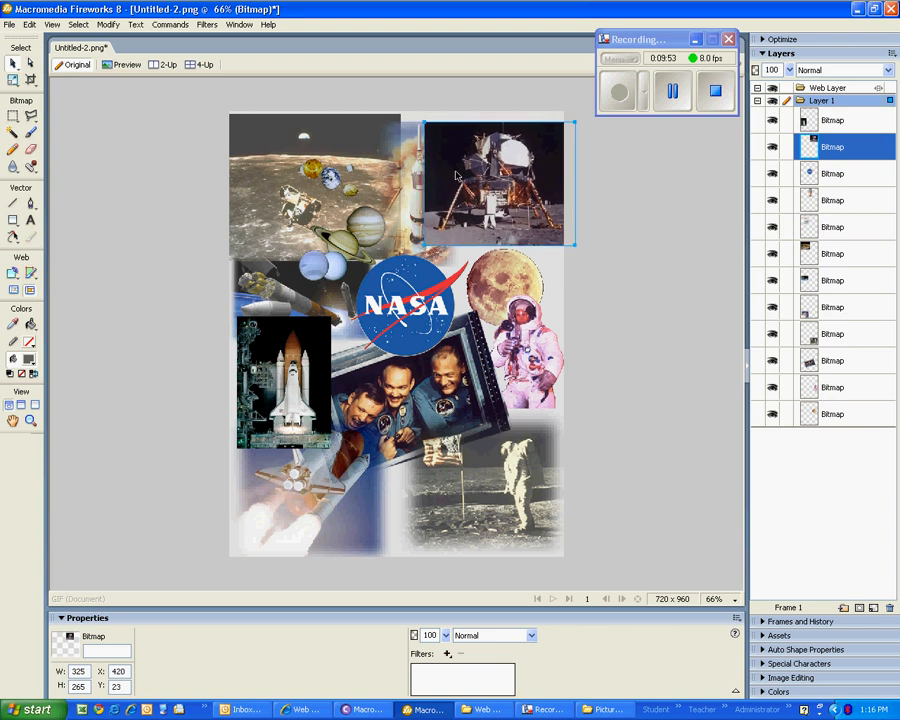
Crop the LunarLanding picture to a rectangular selection about 259 × 239 pixels at X 448, Y 33 by inverting the selection and removing the border.
left_click(12, 117)
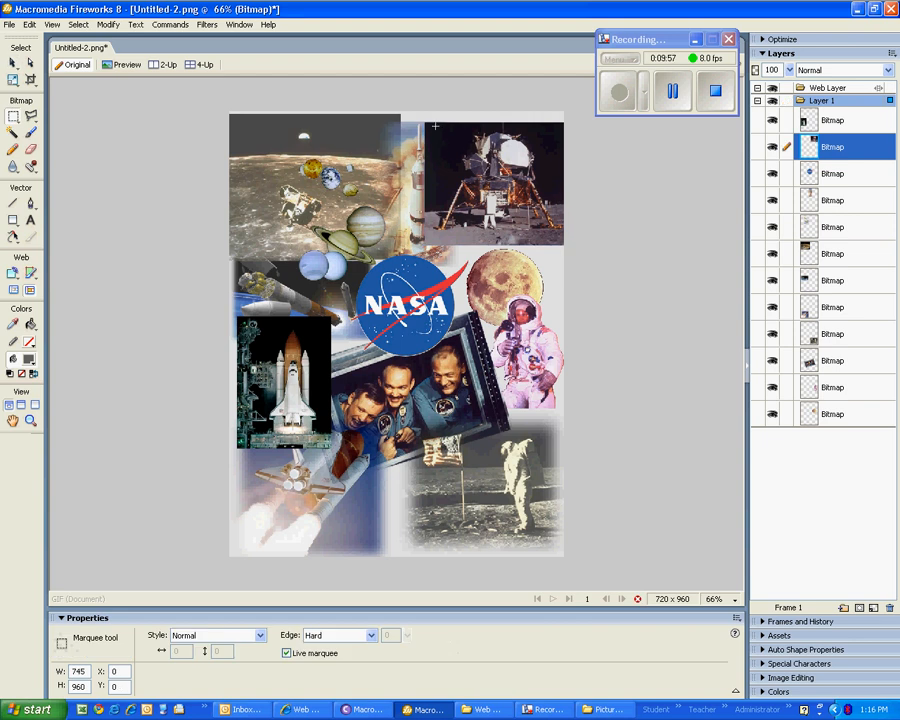
left_click_drag(436, 127, 558, 240)
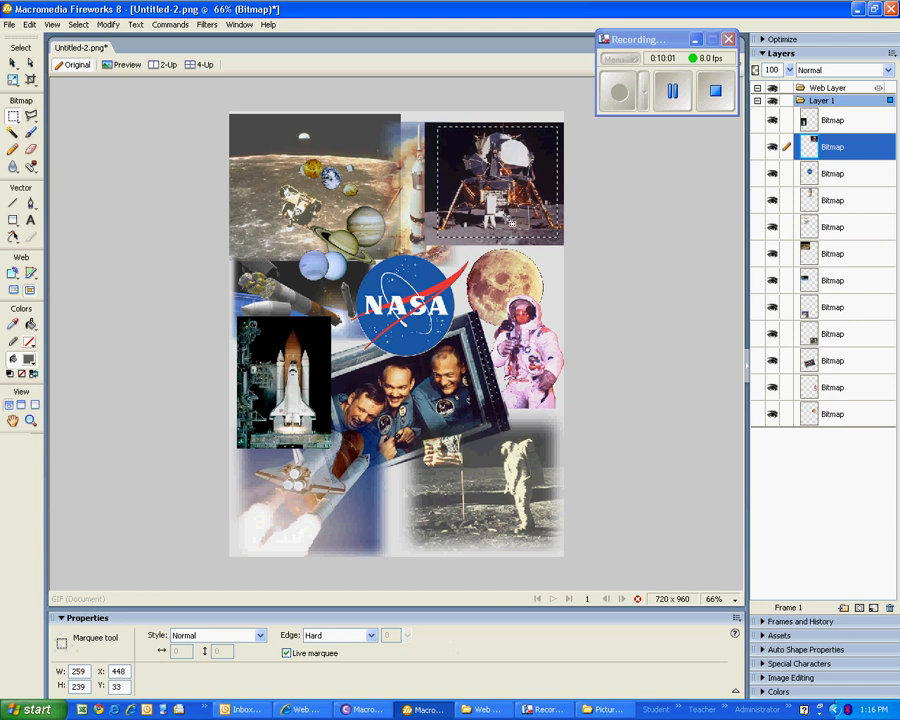
left_click(75, 24)
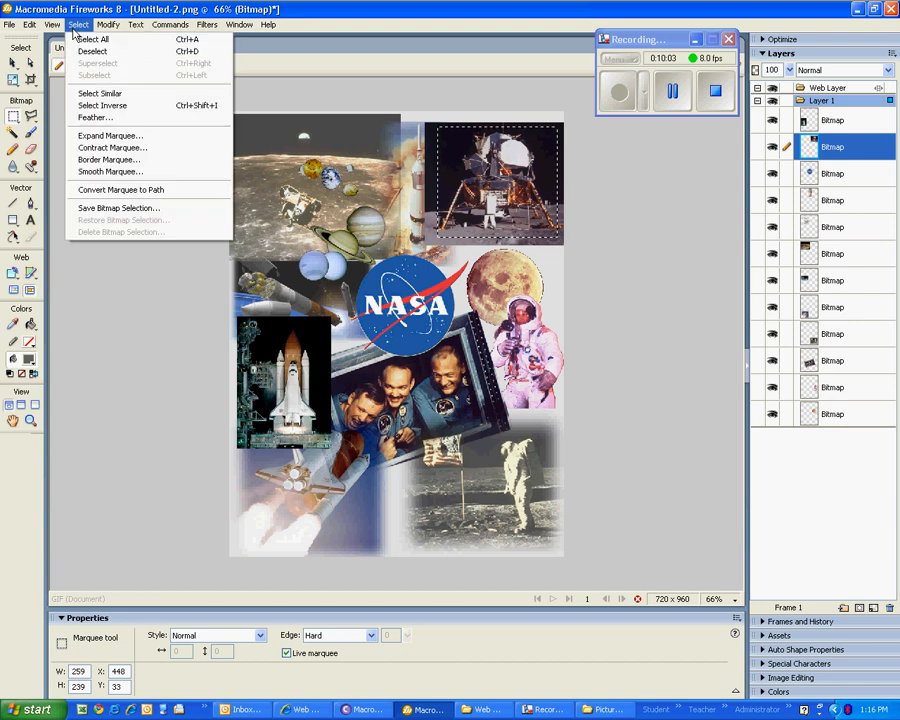
left_click(118, 105)
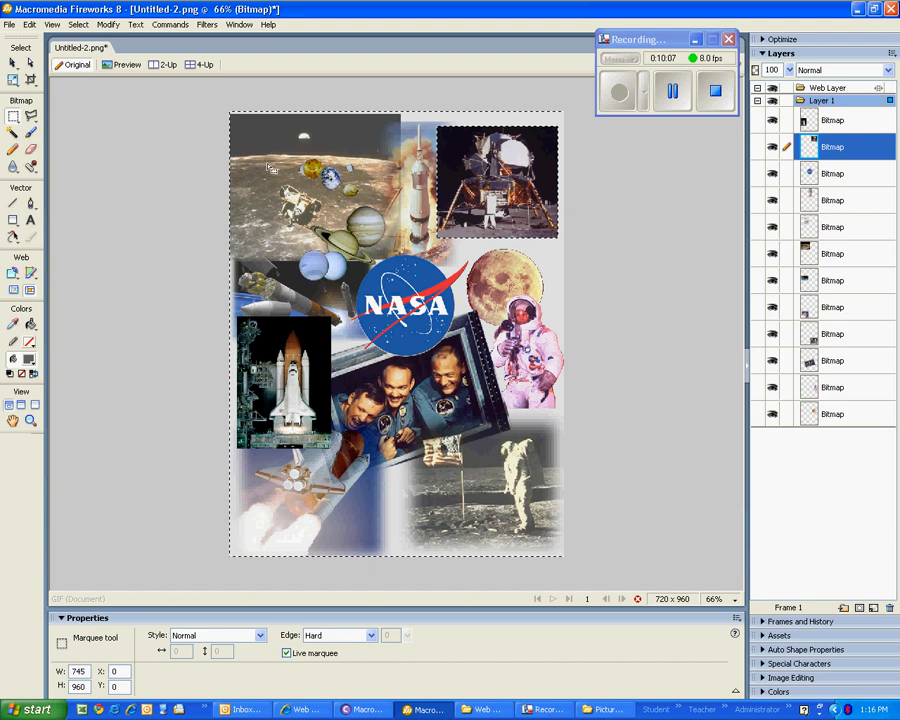
key("v")
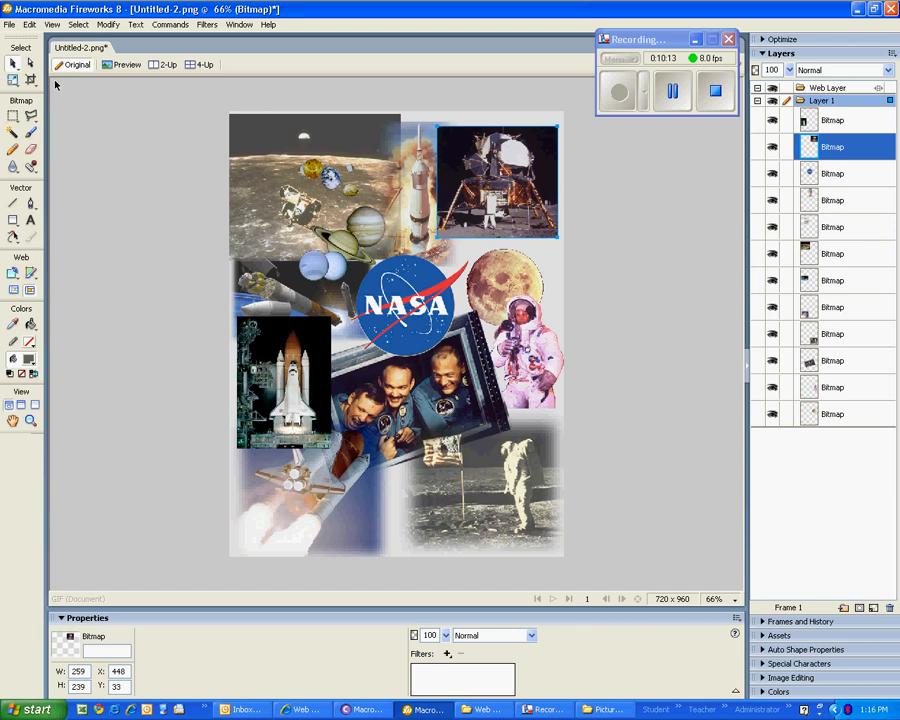
Distort the LunarLanding picture into a trapezoid by pulling both upper corners inward, to about 259 × 224 pixels.
left_click(78, 25)
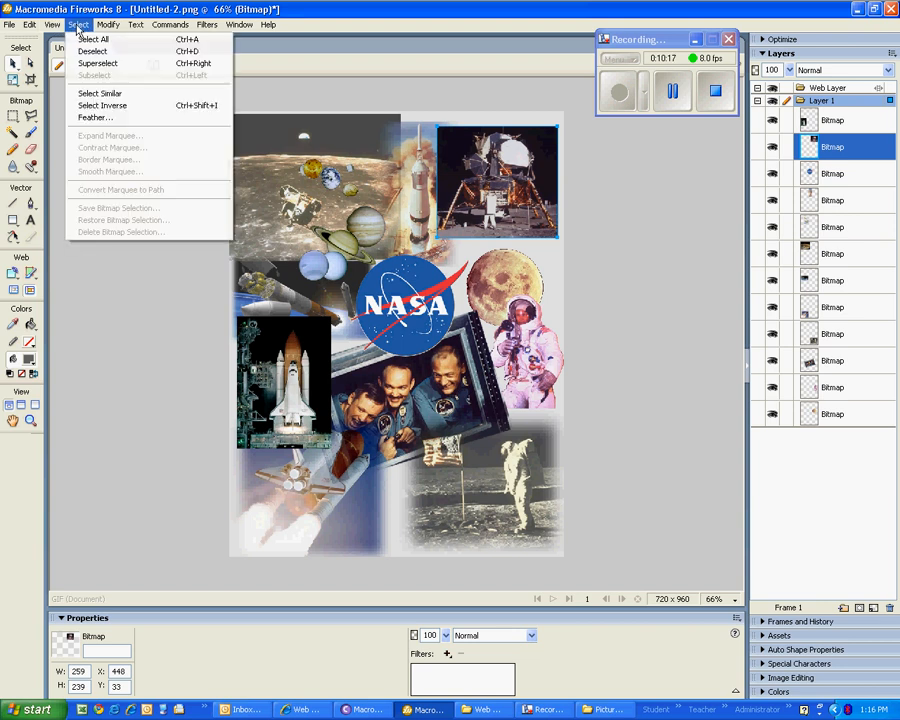
mouse_move(106, 28)
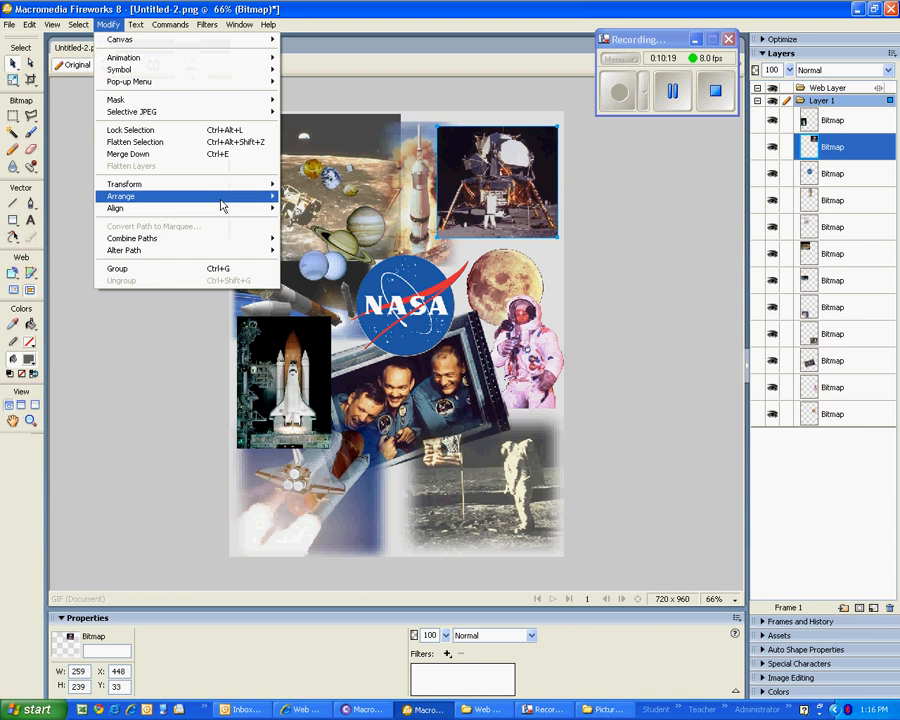
mouse_move(233, 193)
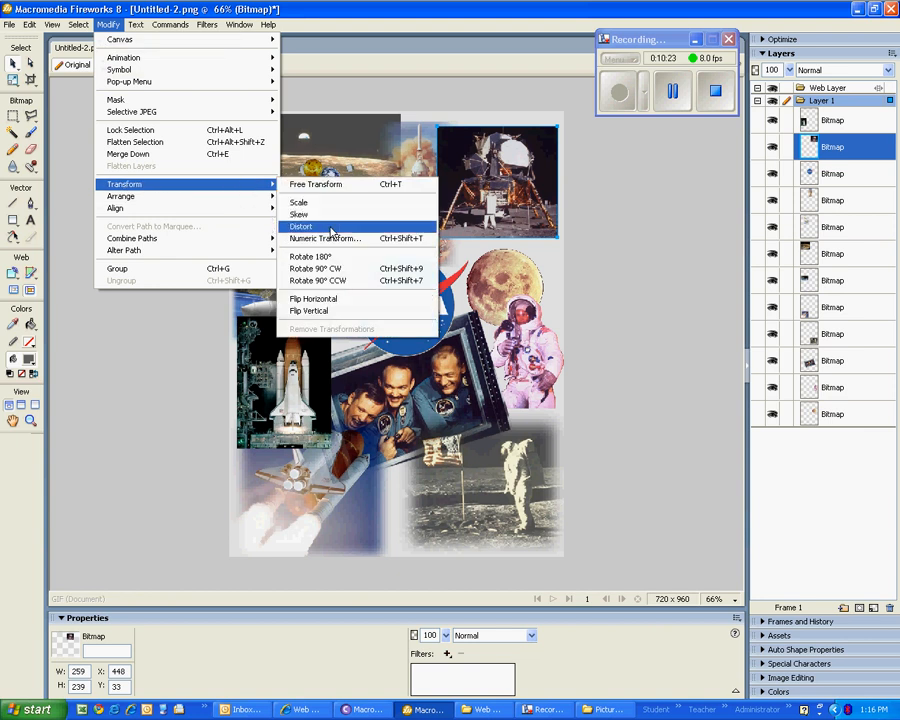
left_click(300, 227)
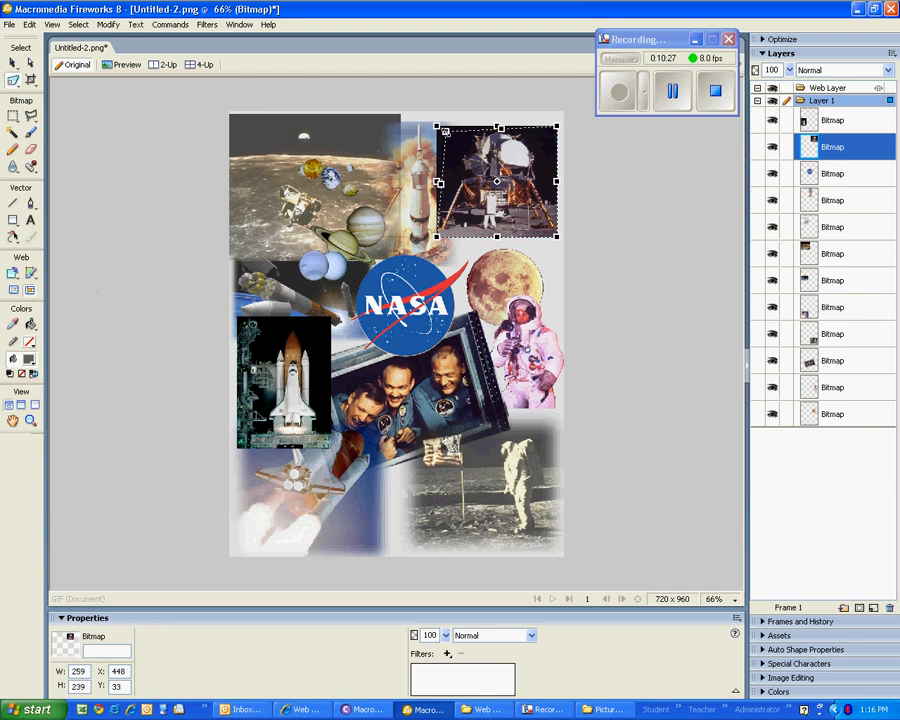
left_click_drag(436, 127, 457, 133)
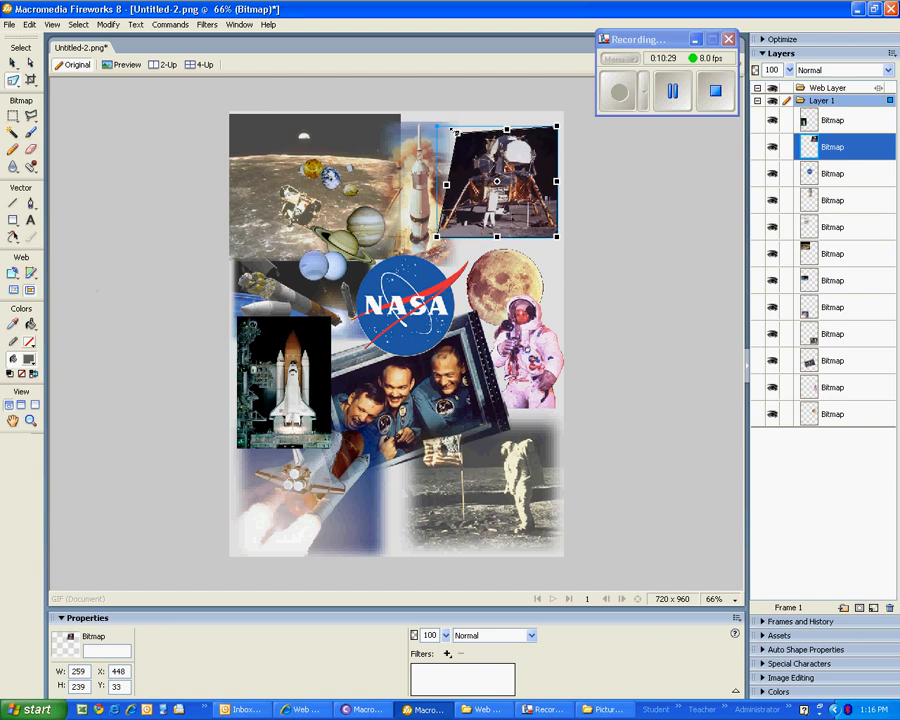
left_click_drag(557, 124, 533, 130)
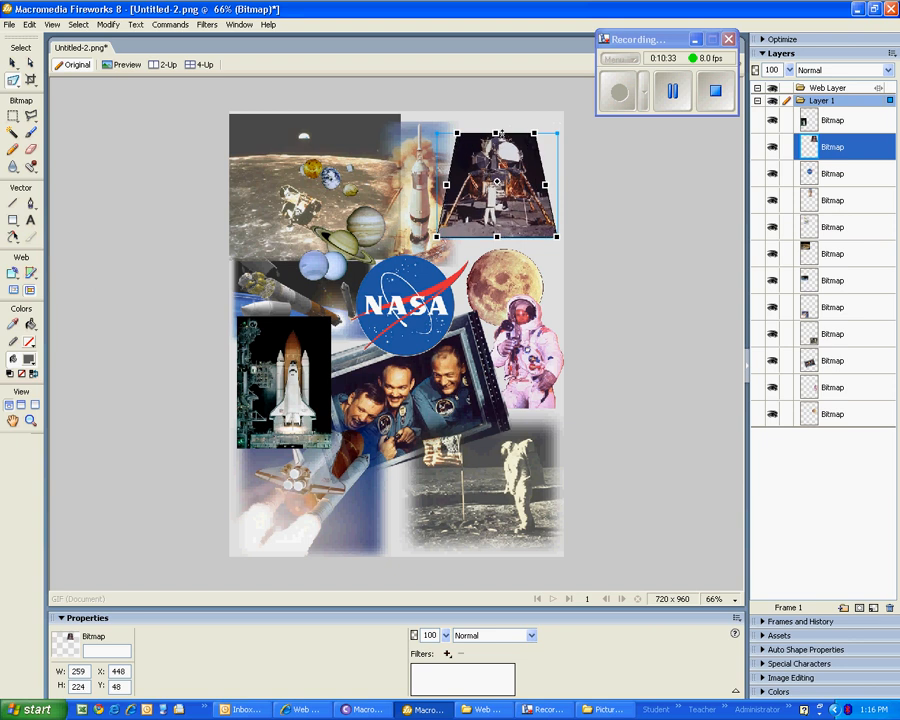
Refine the LunarLanding picture's distorted corners, lowering the bottom edge, to about 237 × 245 pixels at X 462, Y 44.
left_click_drag(458, 131, 465, 131)
left_click_drag(497, 237, 497, 235)
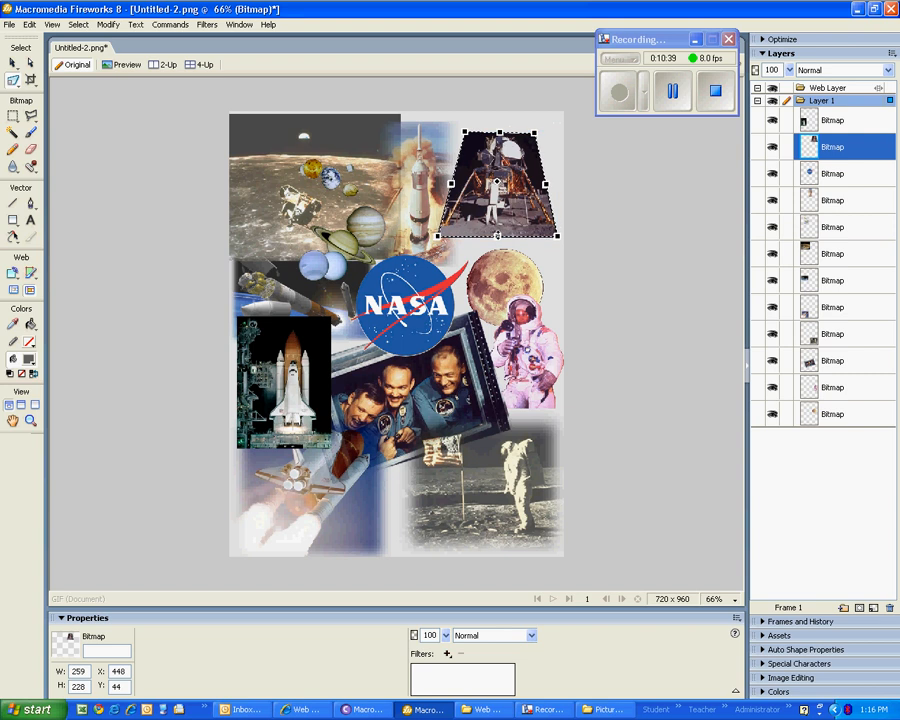
left_click_drag(554, 234, 554, 245)
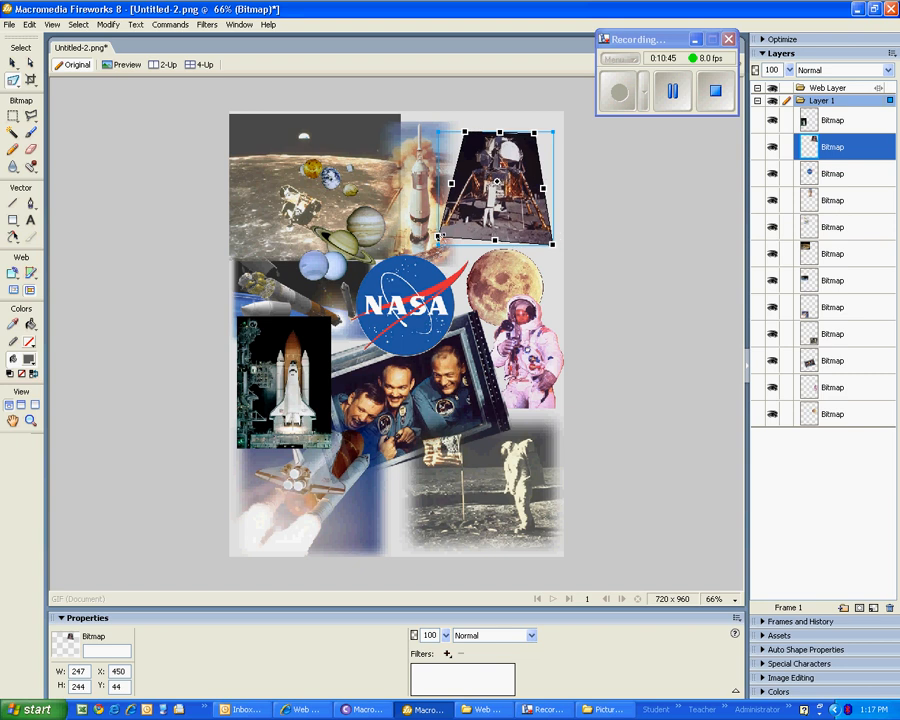
left_click_drag(438, 131, 462, 131)
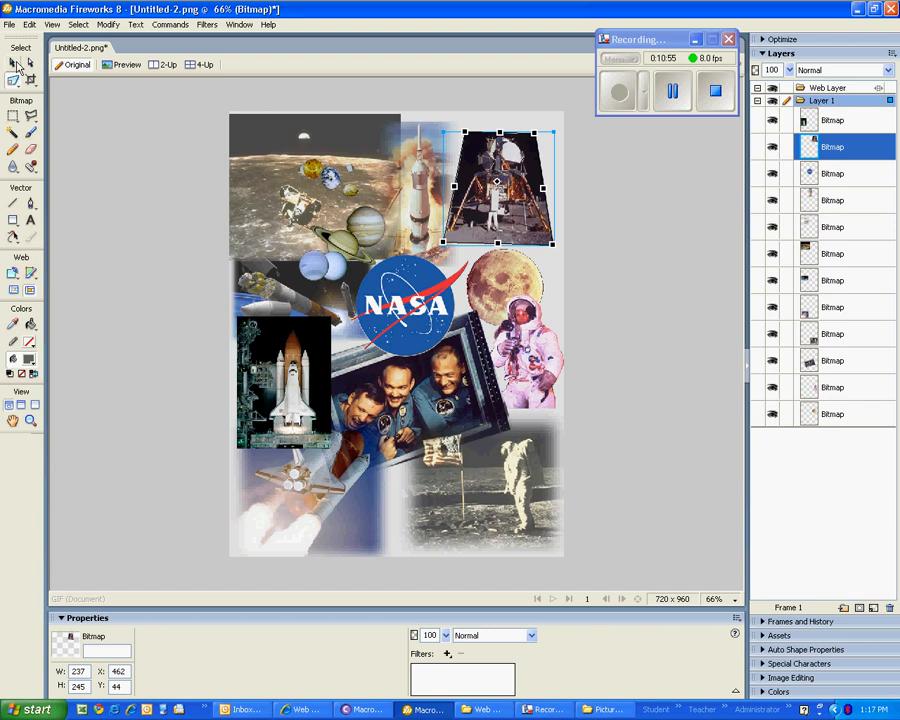
left_click(14, 64)
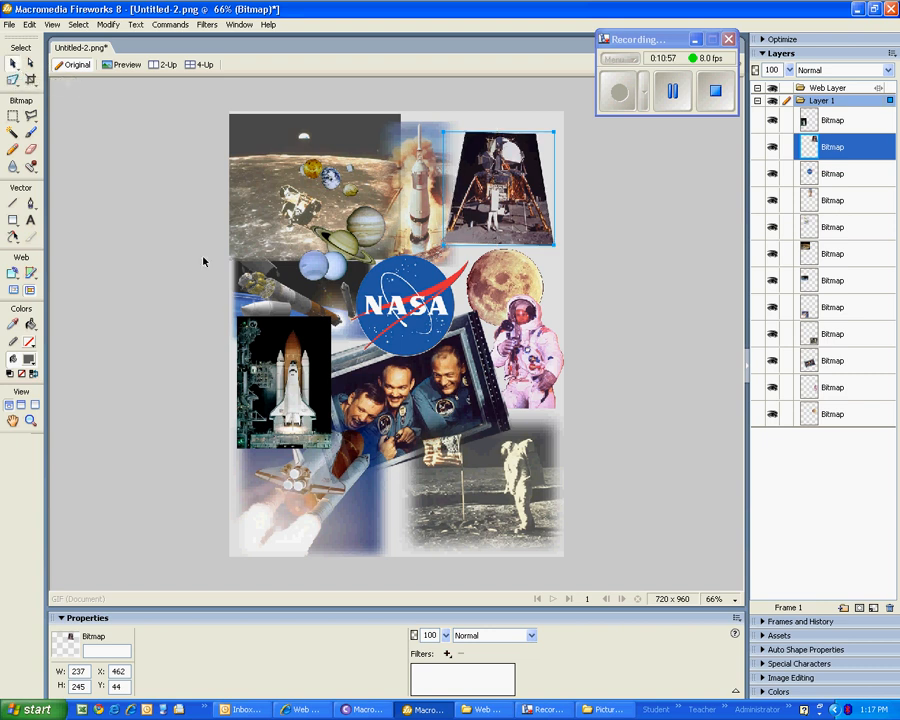
Distort the SpaceShuttle-2 picture into a trapezoid with a narrower top edge, about 203 × 283 pixels at X 16, Y 444.
left_click(290, 370)
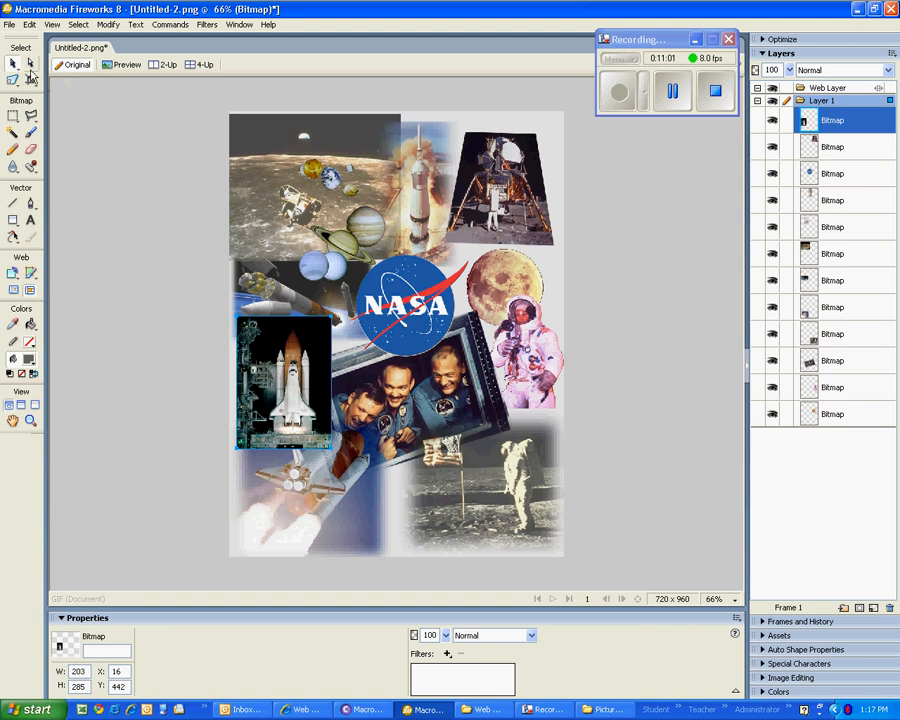
left_click(12, 80)
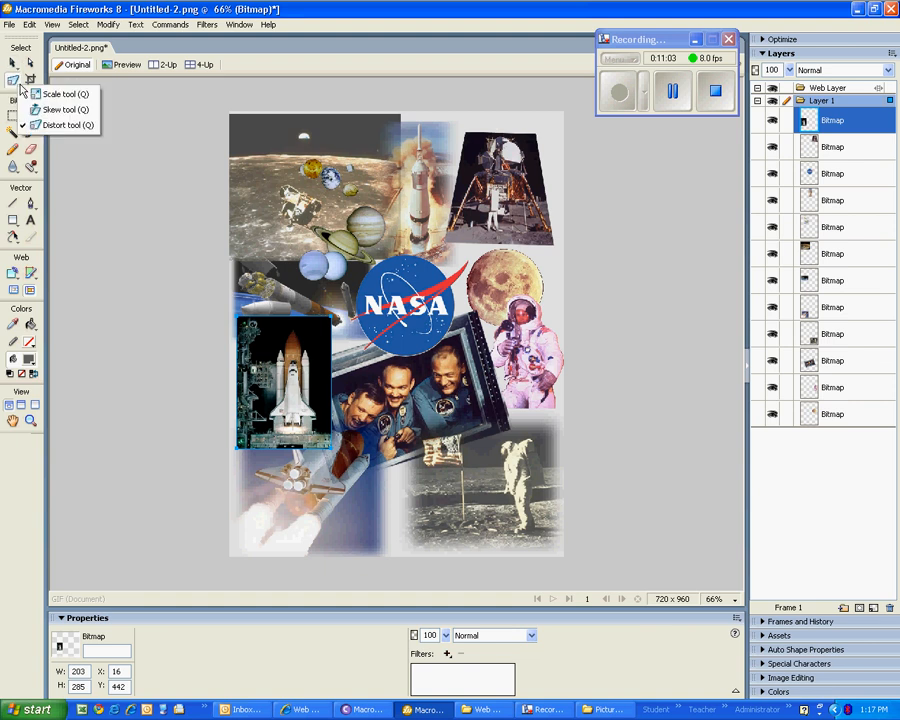
left_click(58, 126)
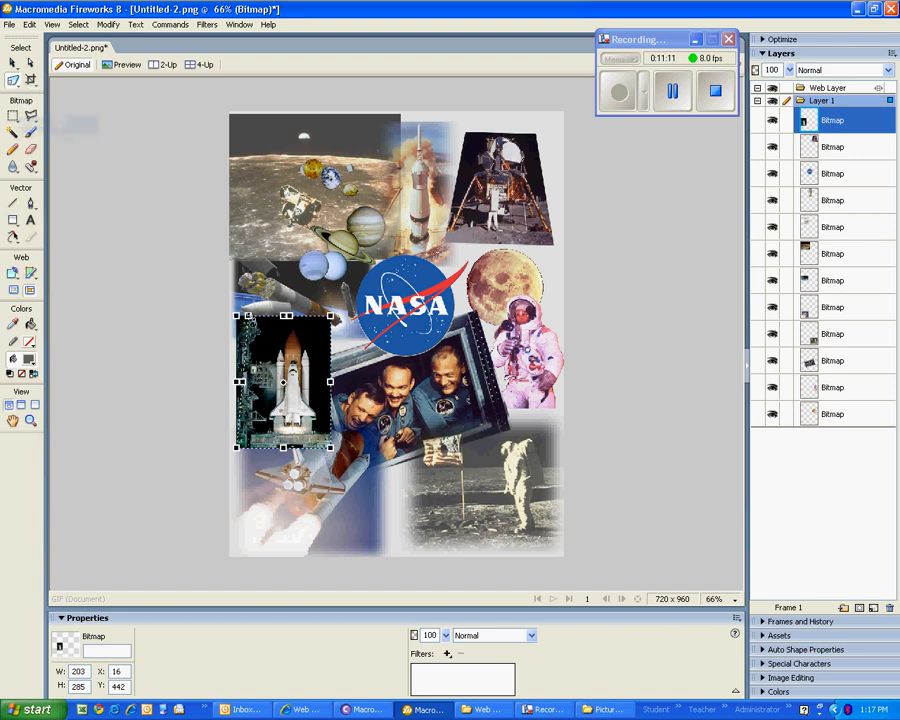
left_click_drag(236, 315, 260, 317)
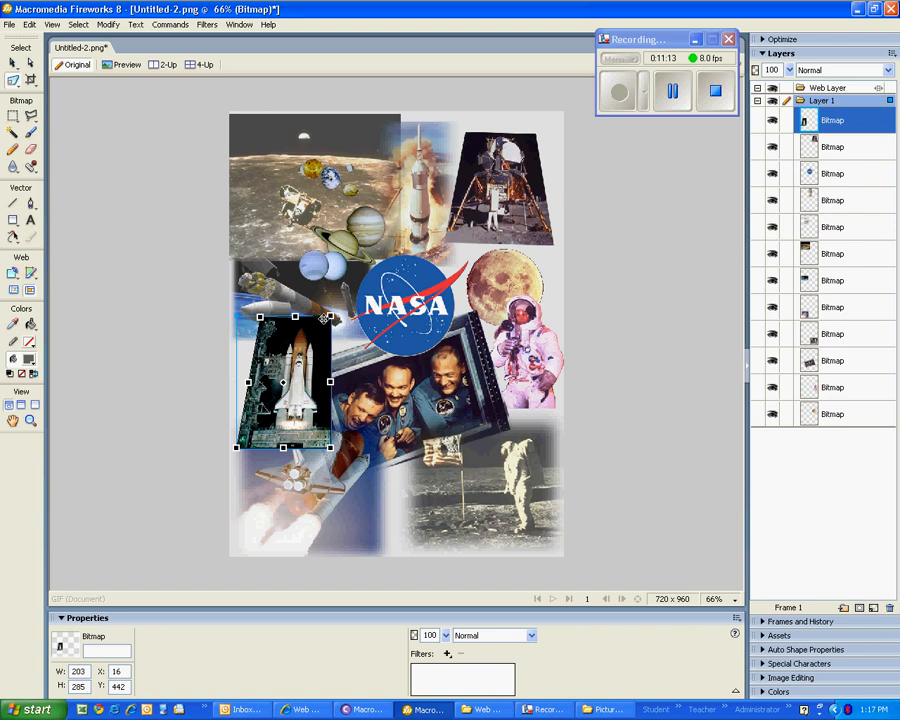
left_click_drag(330, 316, 307, 314)
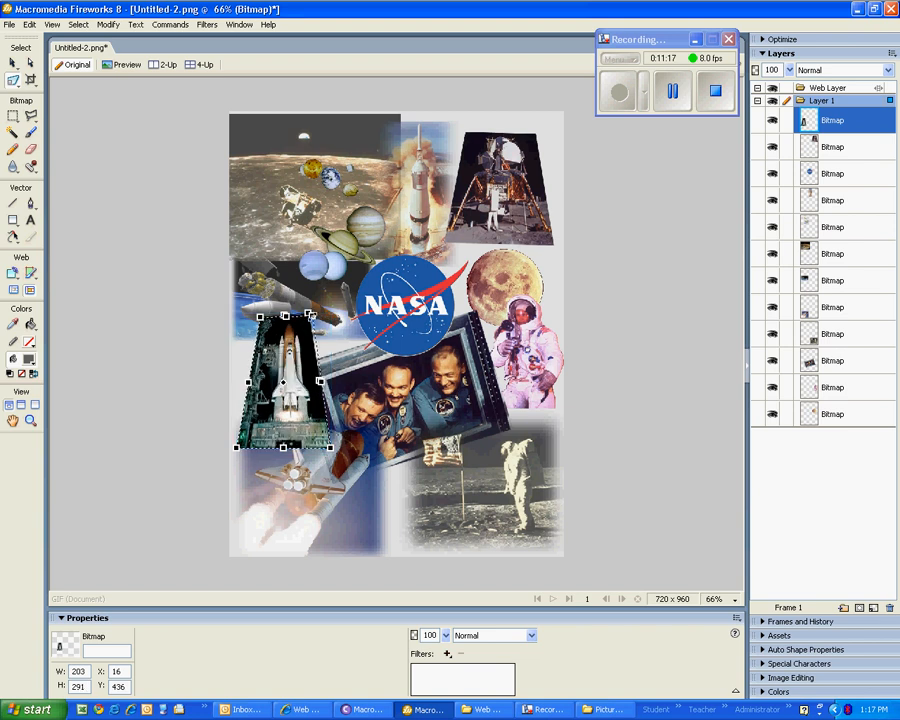
left_click_drag(309, 314, 313, 317)
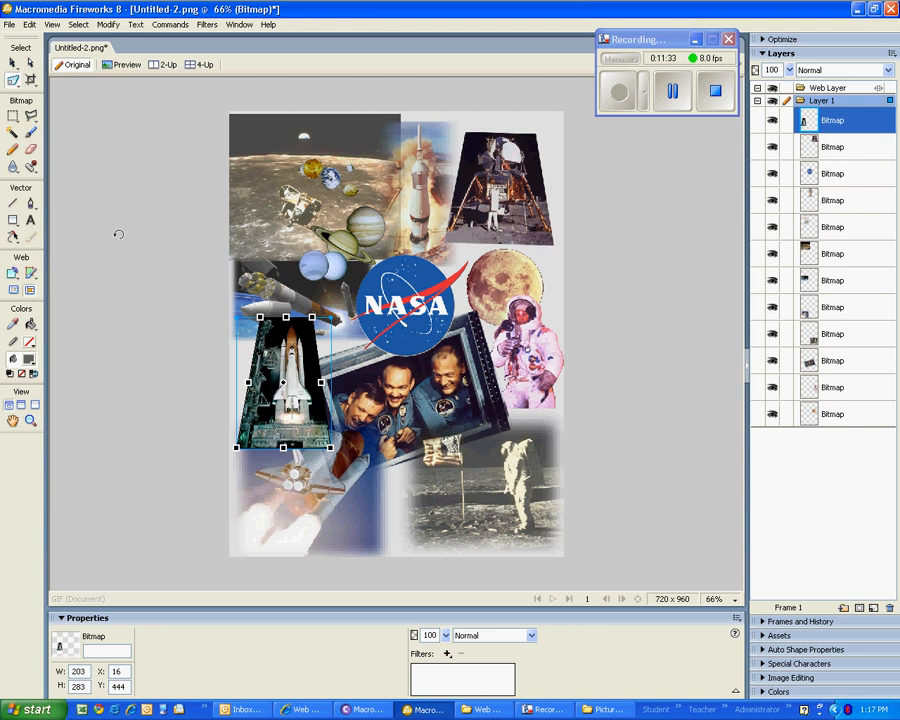
With the Skew tool active, rotate the SpaceShuttle-2 picture slightly clockwise and place it at about X -12, Y 442.
left_click(13, 80)
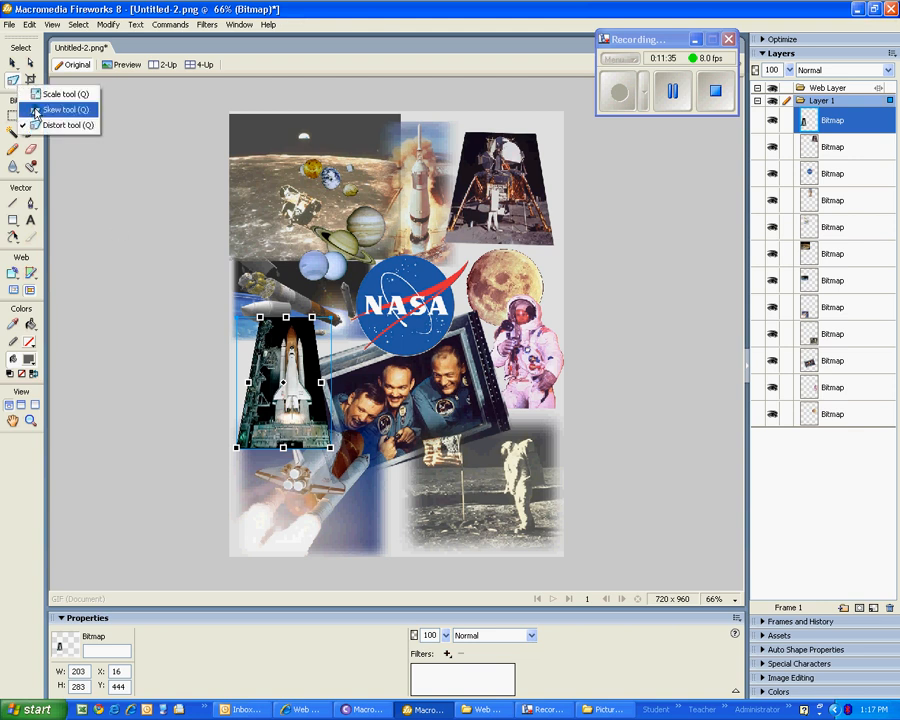
left_click(36, 110)
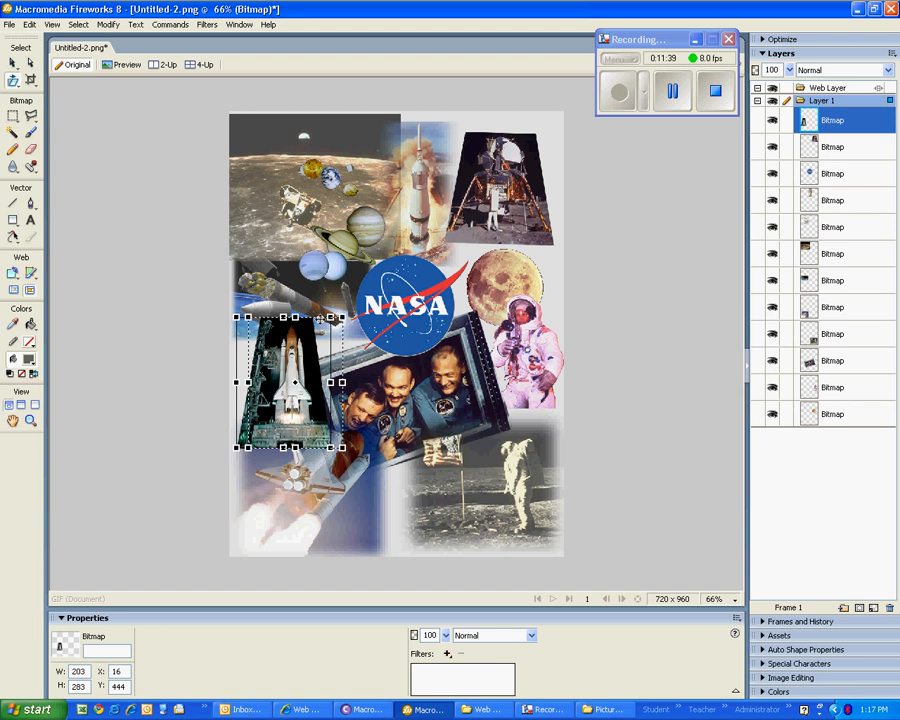
left_click_drag(303, 313, 318, 319)
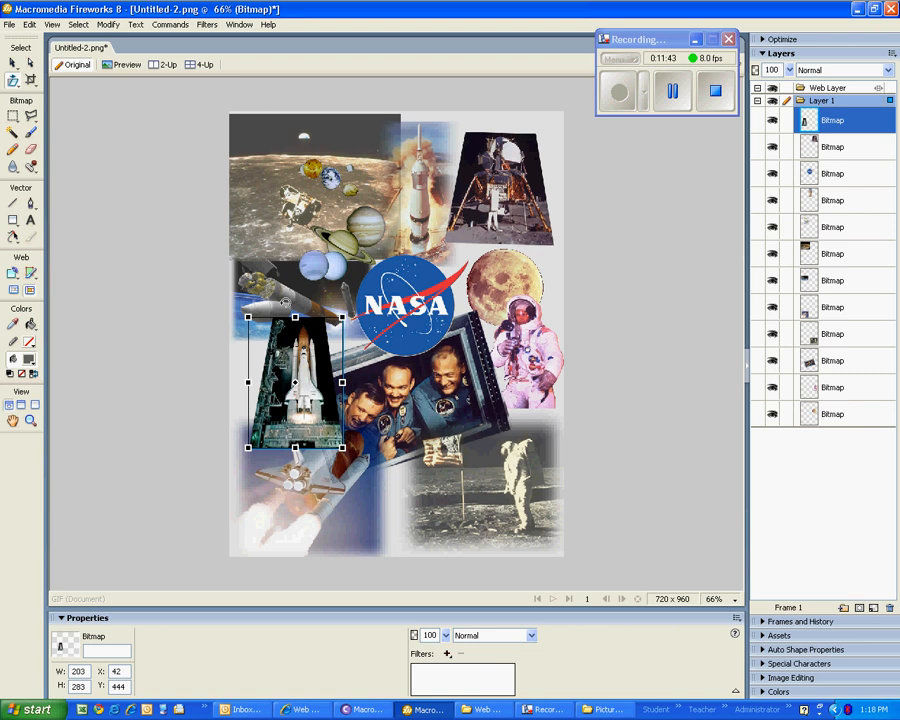
left_click_drag(295, 317, 248, 380)
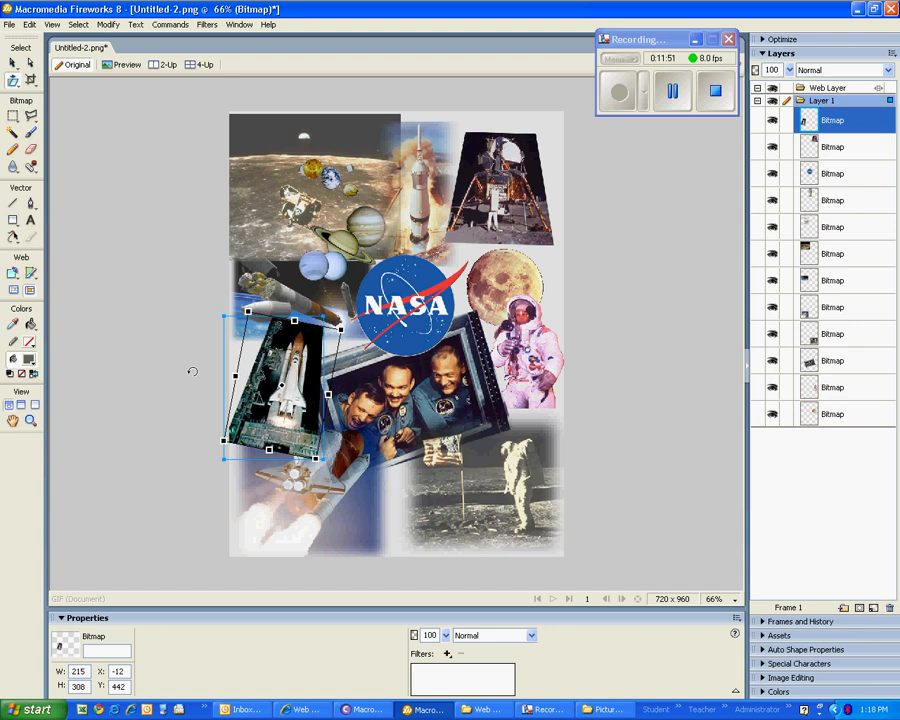
Set the SpaceShuttle-2 picture's opacity to 80 and nudge it to about X -19, Y 448.
left_click(12, 62)
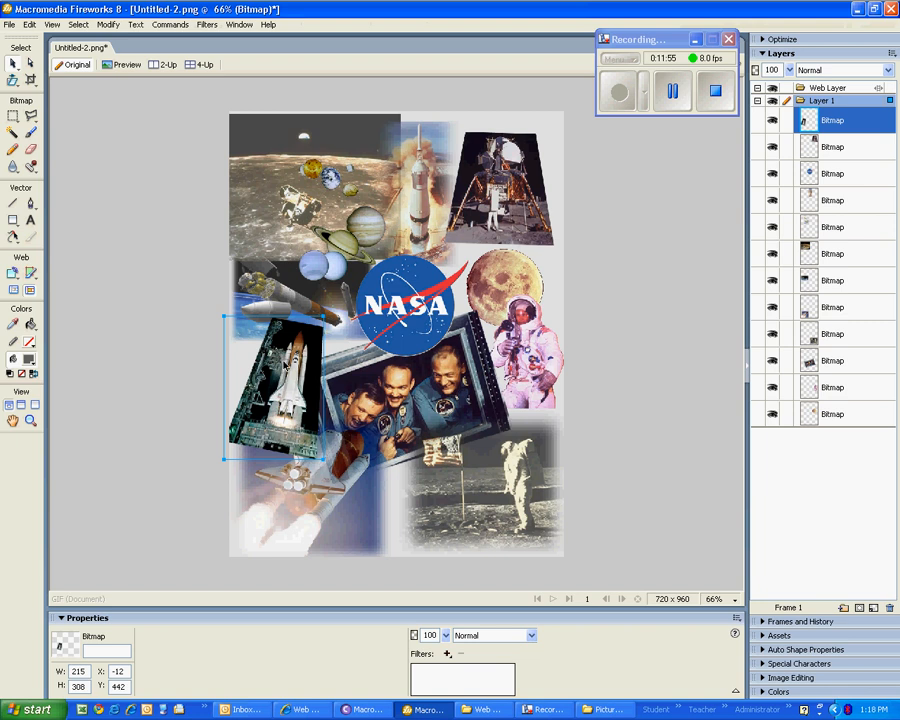
left_click_drag(443, 635, 450, 644)
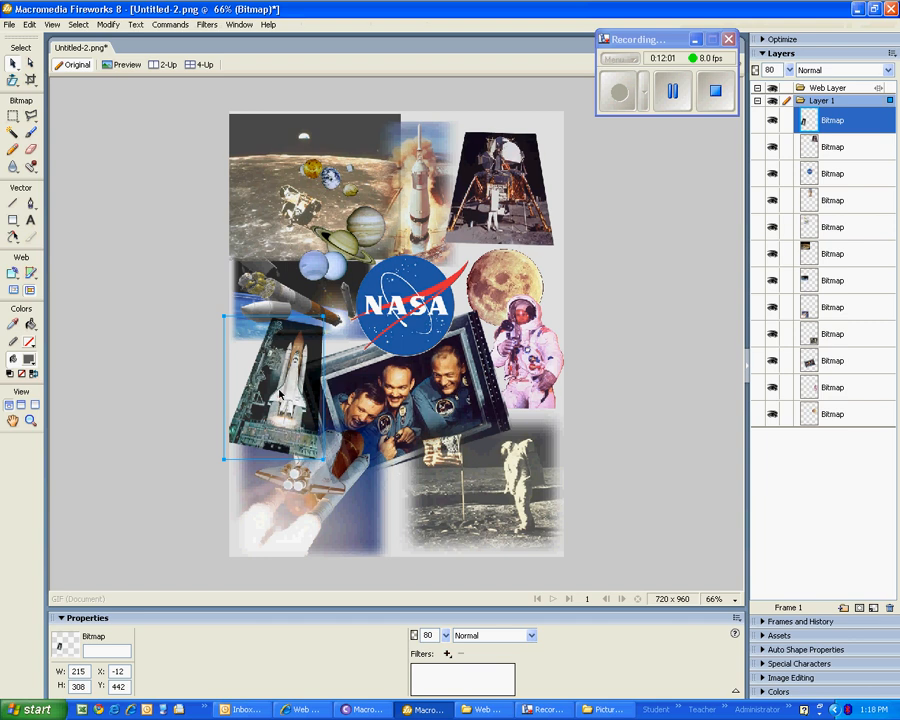
left_click_drag(279, 394, 276, 396)
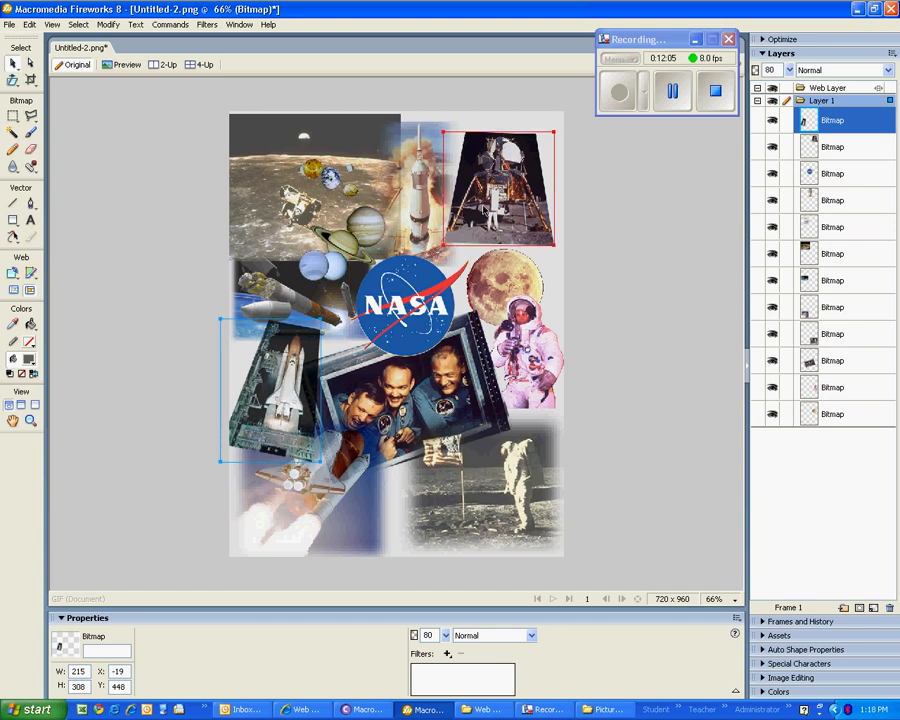
Set the LunarLanding picture's opacity to 75 and nudge it down to about X 462, Y 50.
left_click(498, 188)
left_click_drag(445, 635, 450, 643)
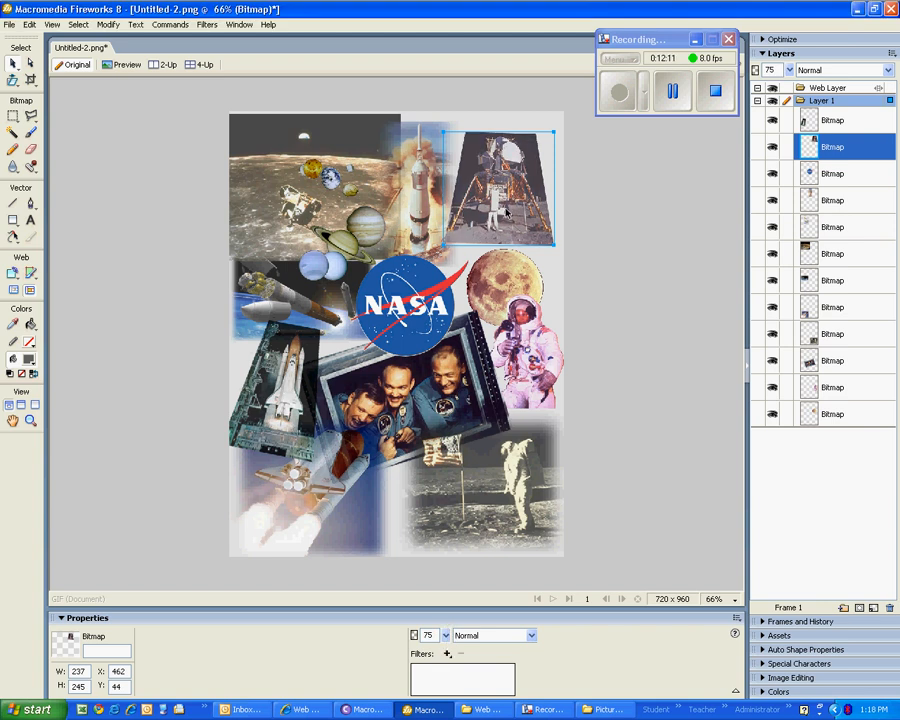
left_click_drag(506, 208, 506, 212)
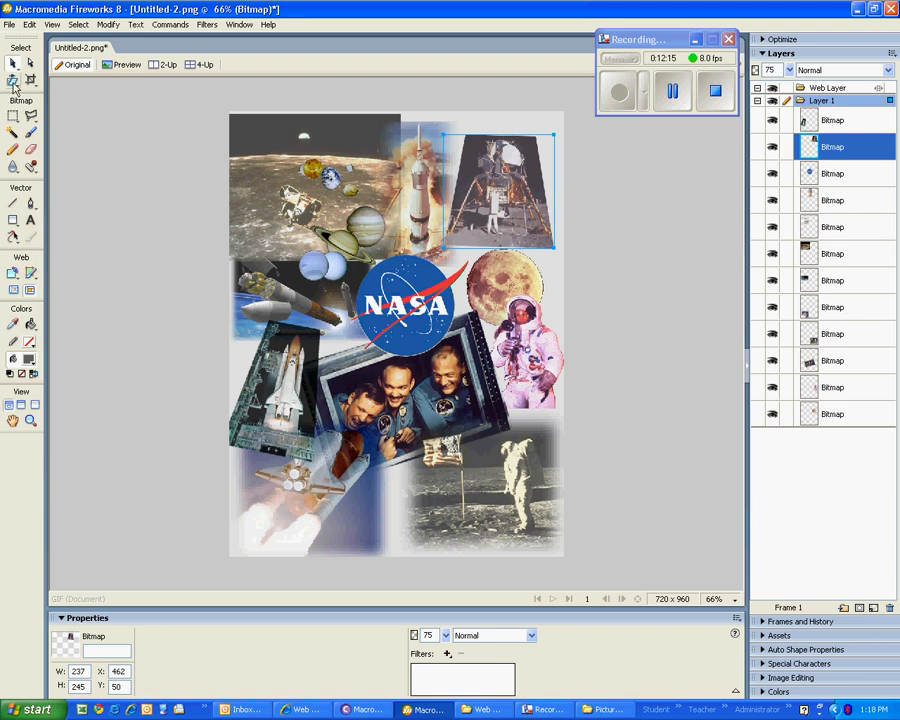
Rotate the LunarLanding picture counterclockwise and place it at about X 496, Y 39.
left_click_drag(12, 80, 37, 95)
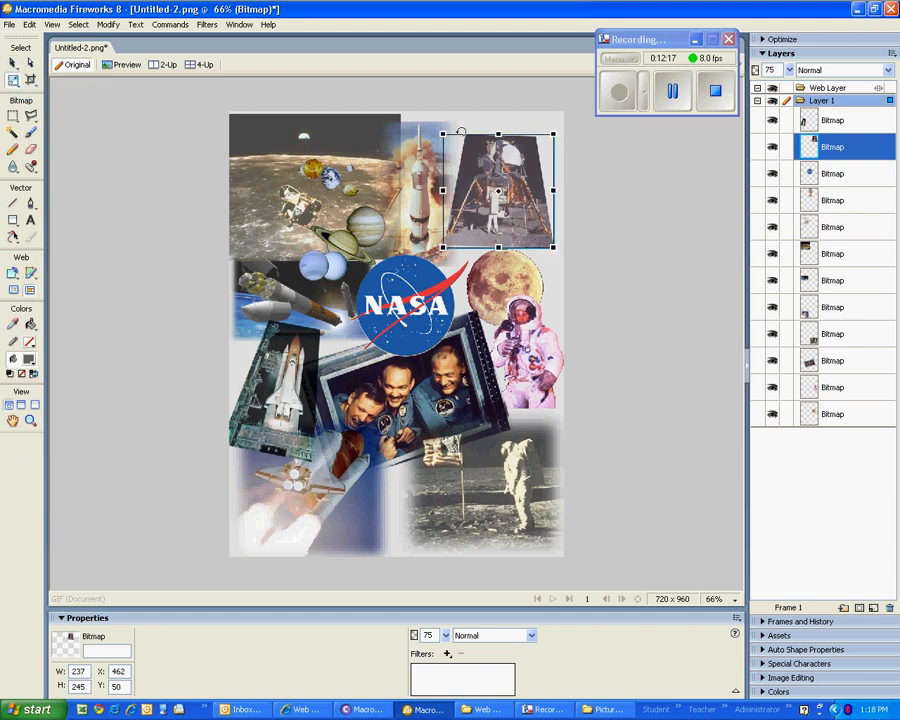
left_click_drag(438, 115, 406, 152)
double_click(536, 200)
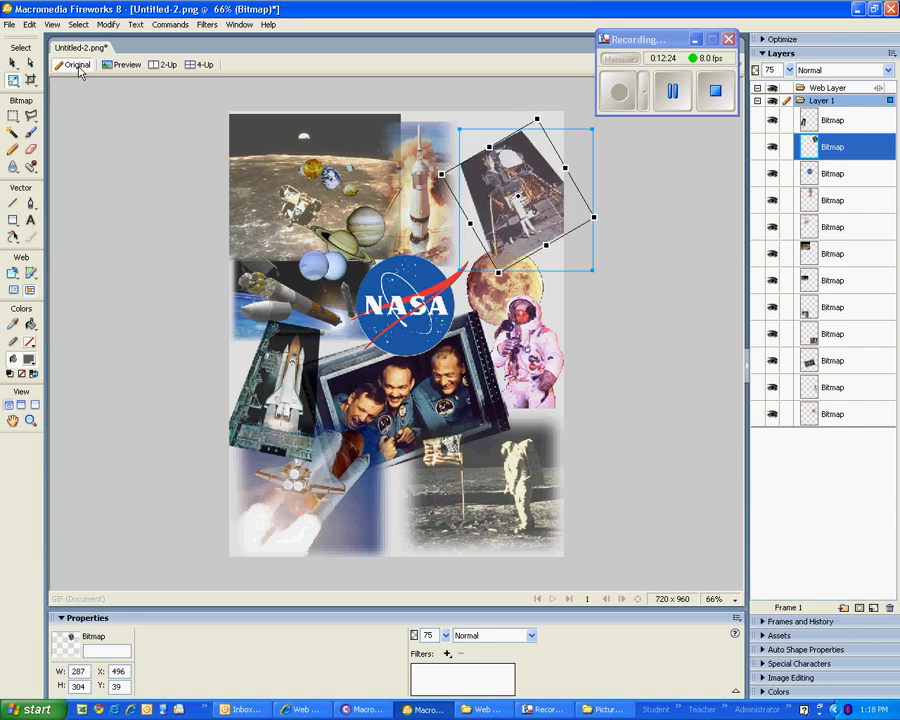
Scale the LunarLanding picture up to about 360 × 379 pixels and position it in the canvas's upper-right corner at X 438, Y -24.
left_click(12, 80)
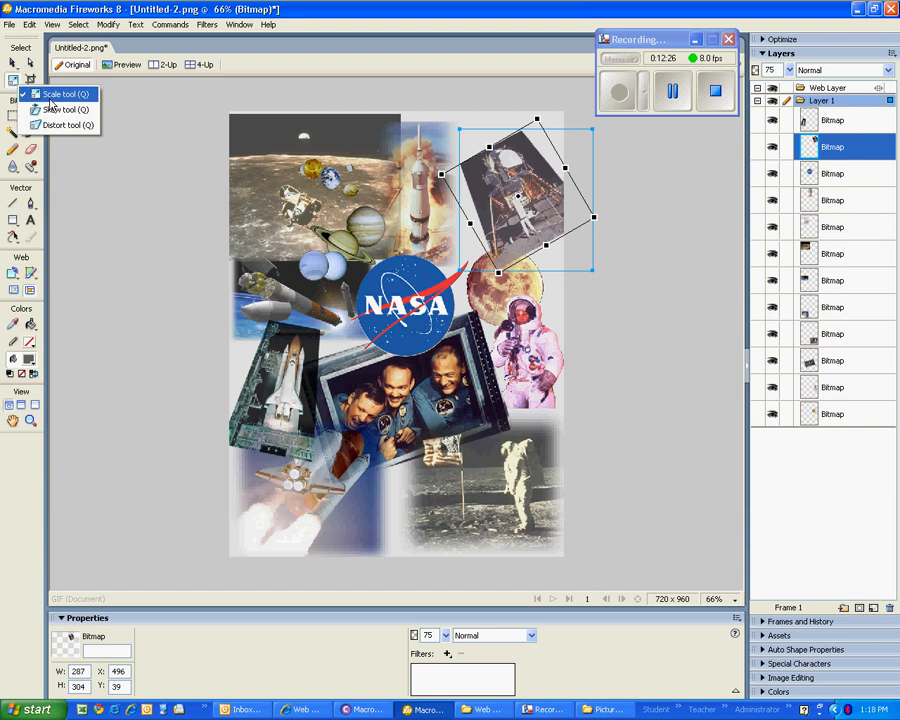
left_click_drag(537, 119, 547, 81)
left_click_drag(523, 134, 505, 138)
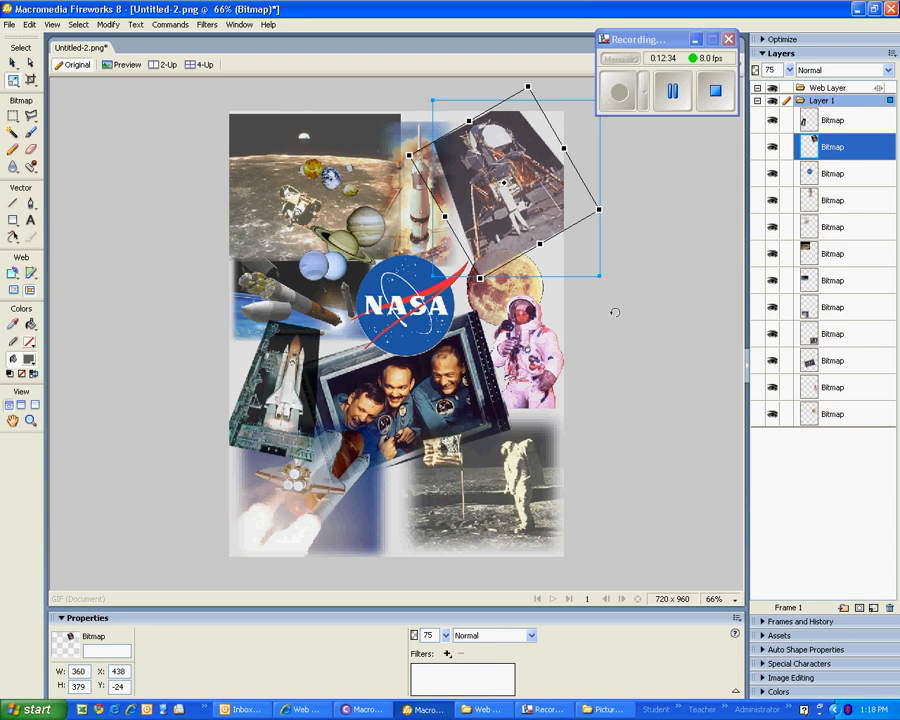
left_click(13, 62)
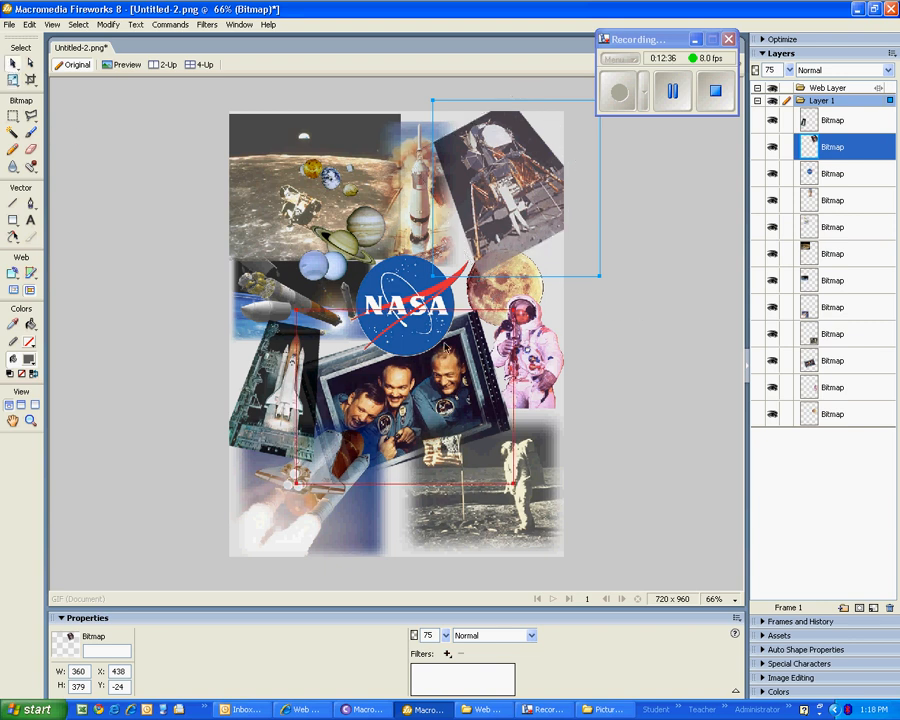
Move the LunarLanding picture slightly down and left to about X 430, Y -10.
left_click(490, 299)
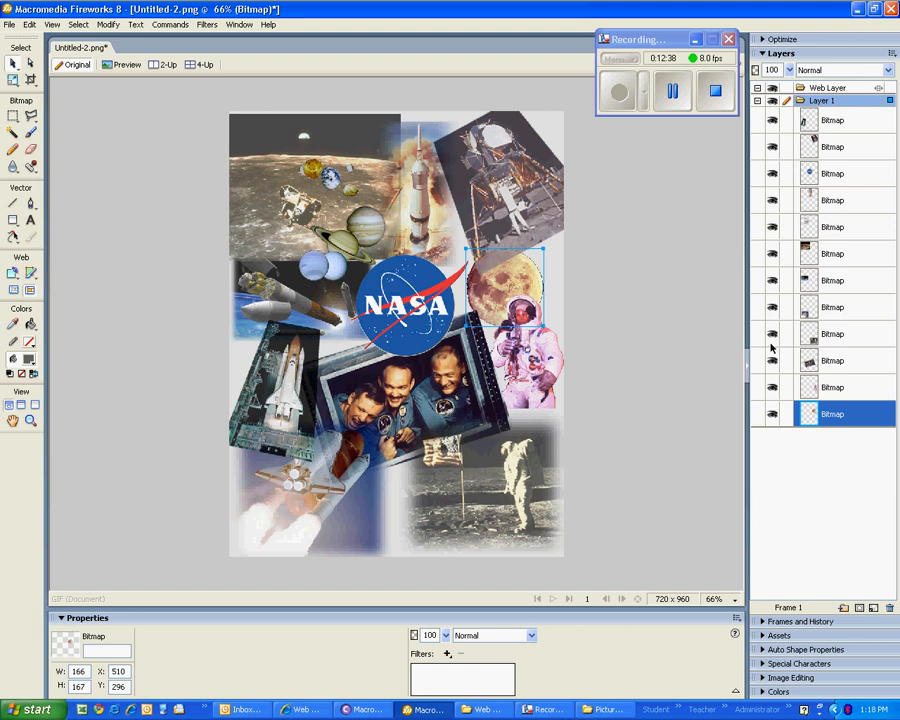
left_click(508, 226)
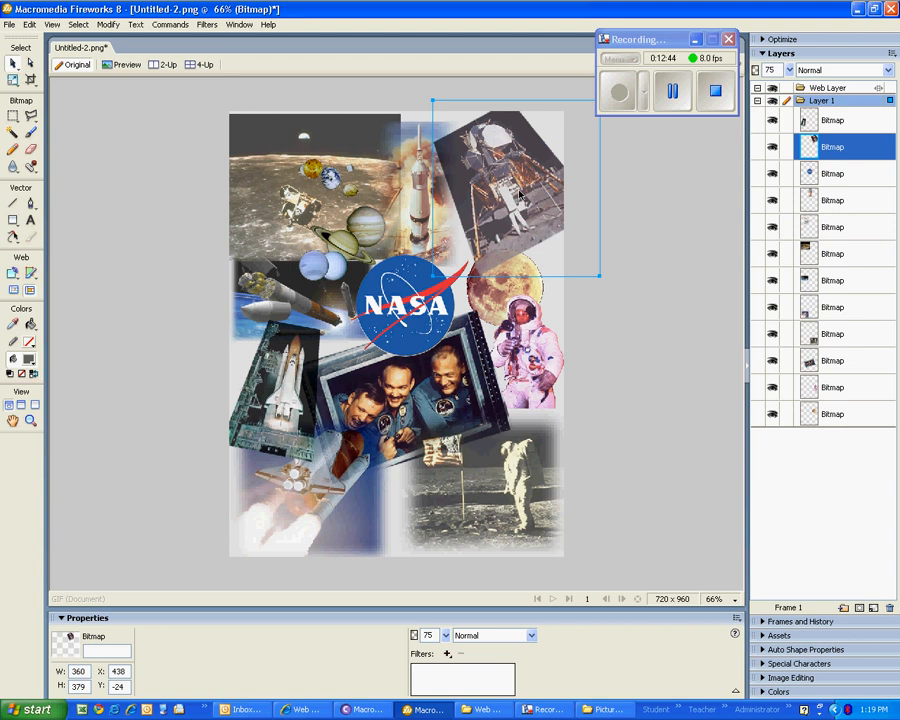
mouse_move(507, 206)
left_mouse_down()
mouse_move(516, 200)
mouse_move(505, 213)
left_mouse_up()
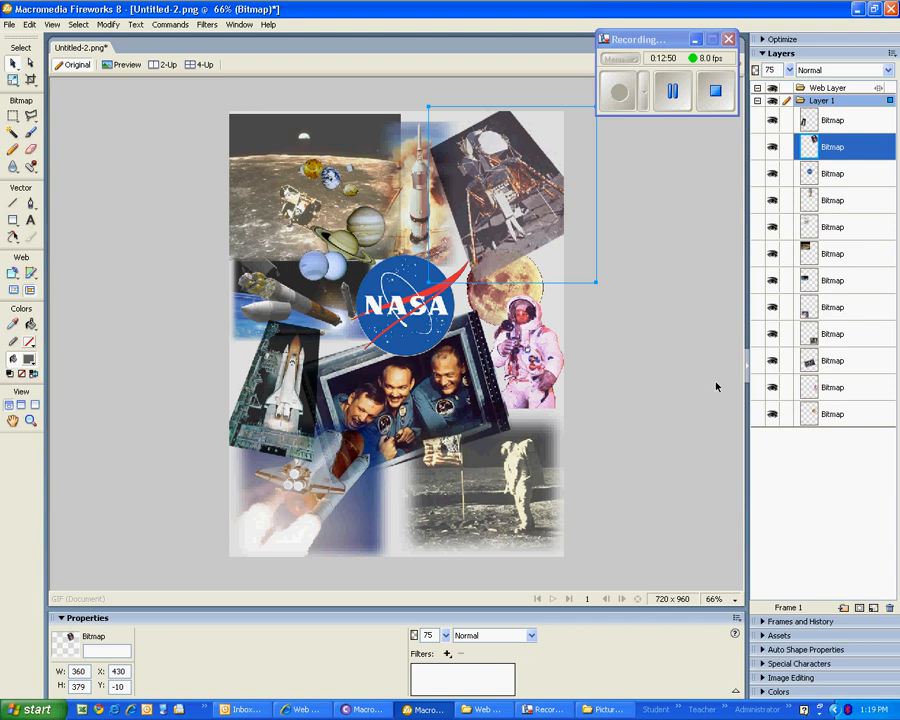
Send the LunarLanding picture one level backward, followed by all the way to the back of the stack.
left_click(108, 27)
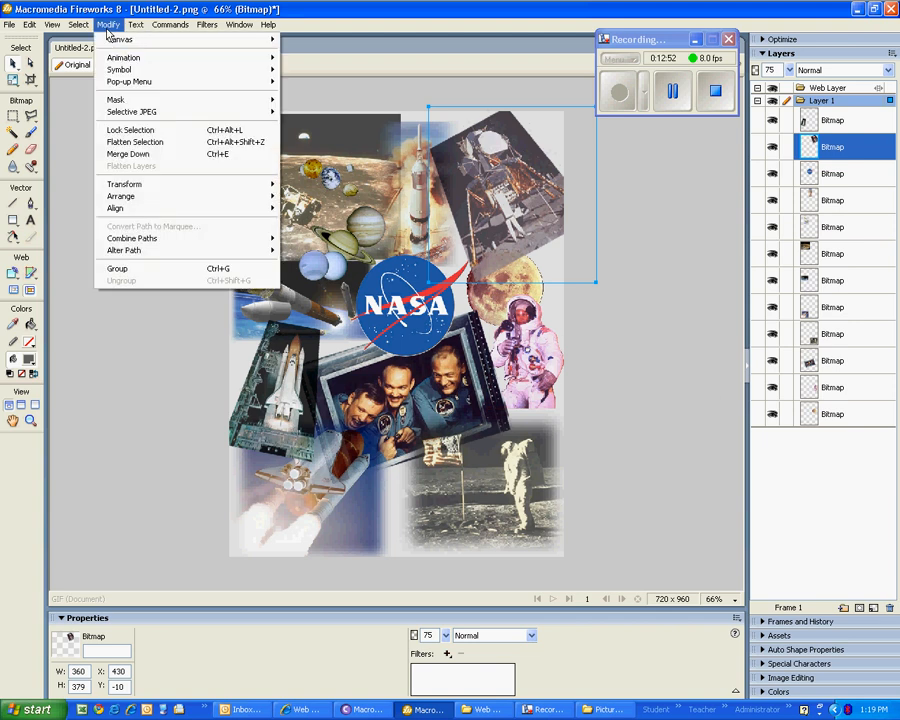
mouse_move(173, 185)
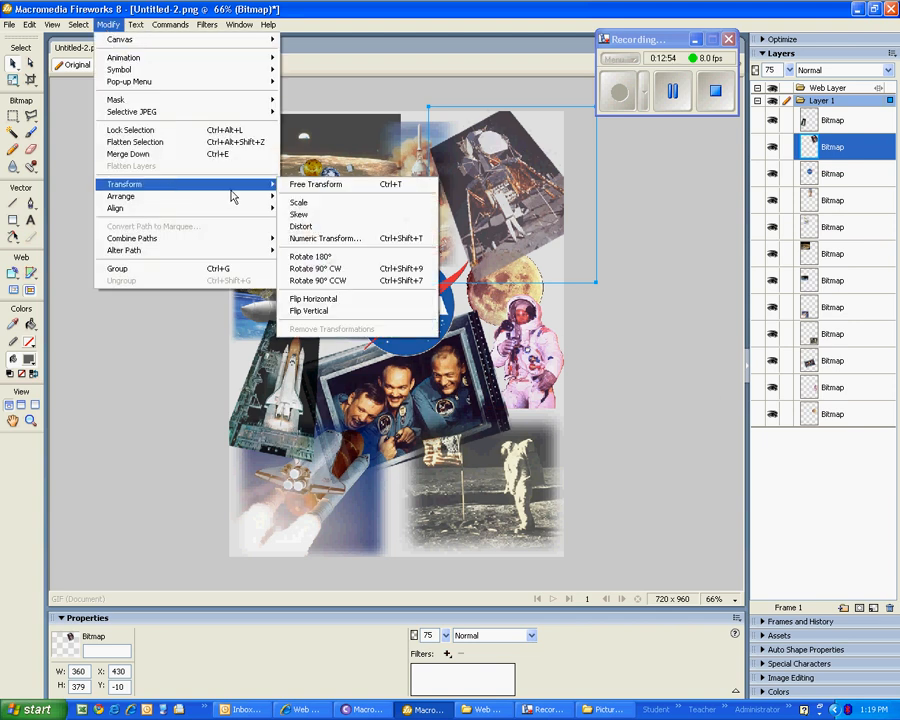
mouse_move(231, 196)
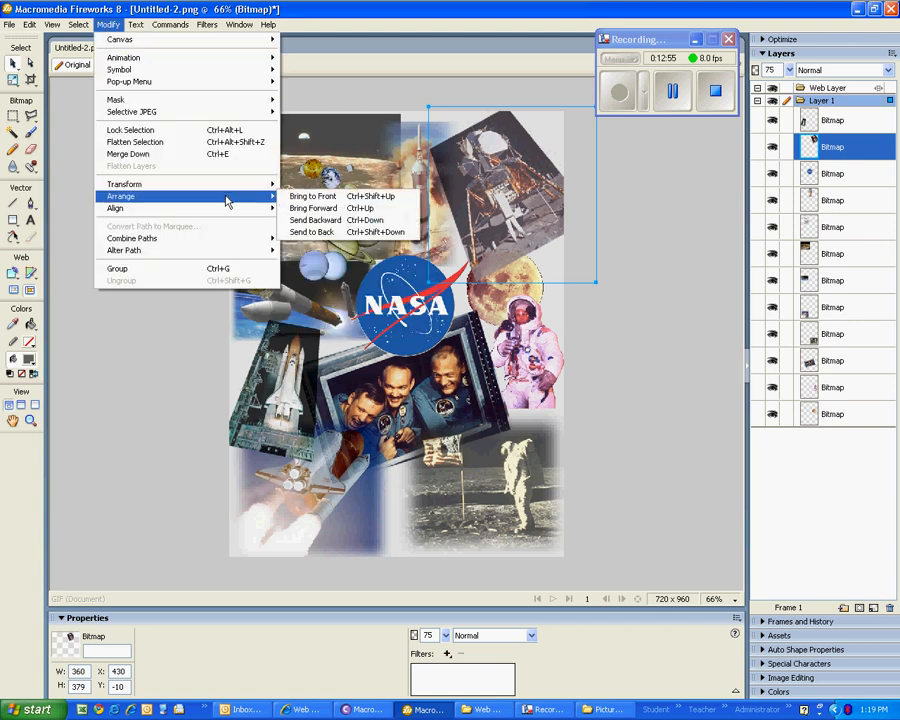
left_click(314, 220)
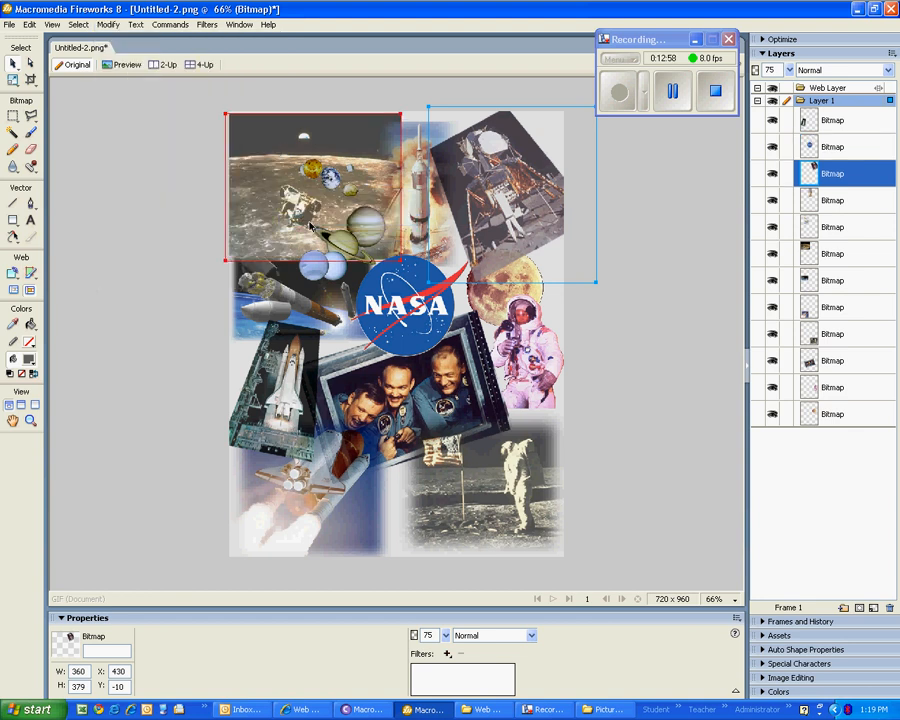
left_click(108, 24)
mouse_move(205, 197)
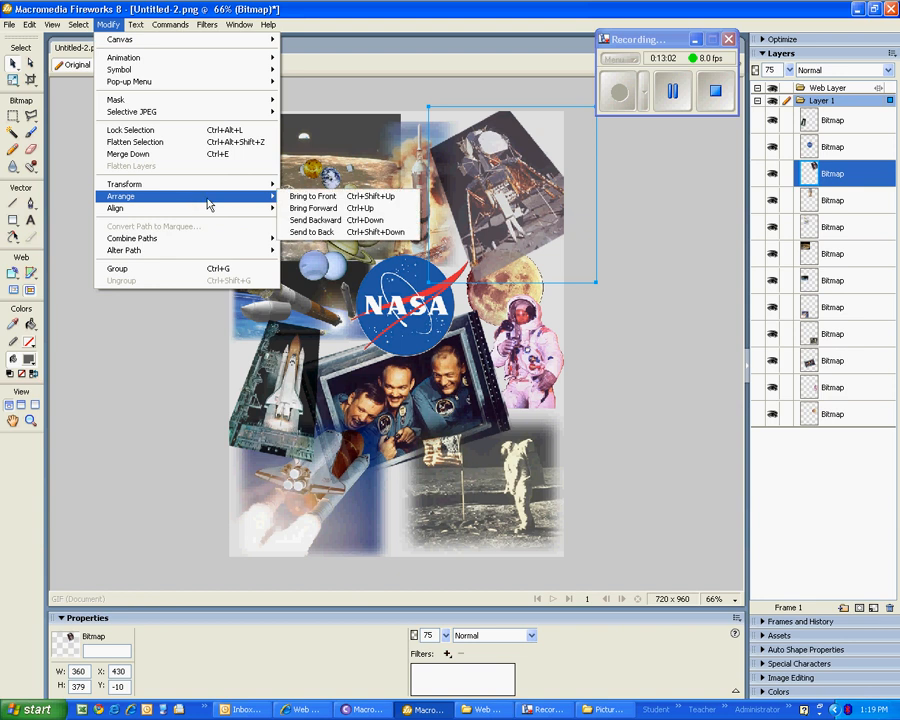
left_click(311, 232)
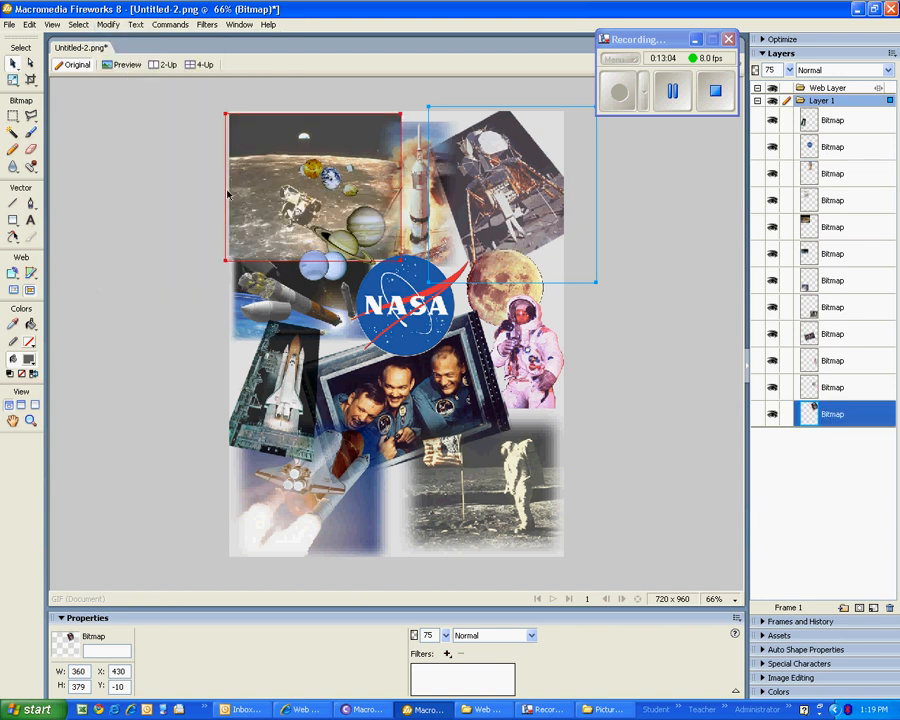
left_click(108, 24)
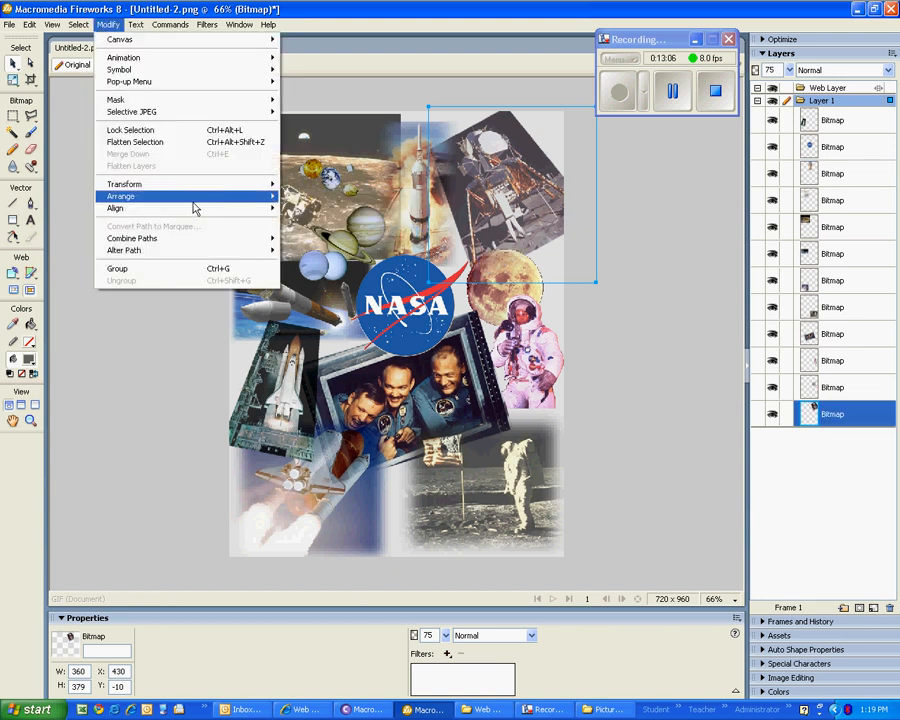
mouse_move(215, 200)
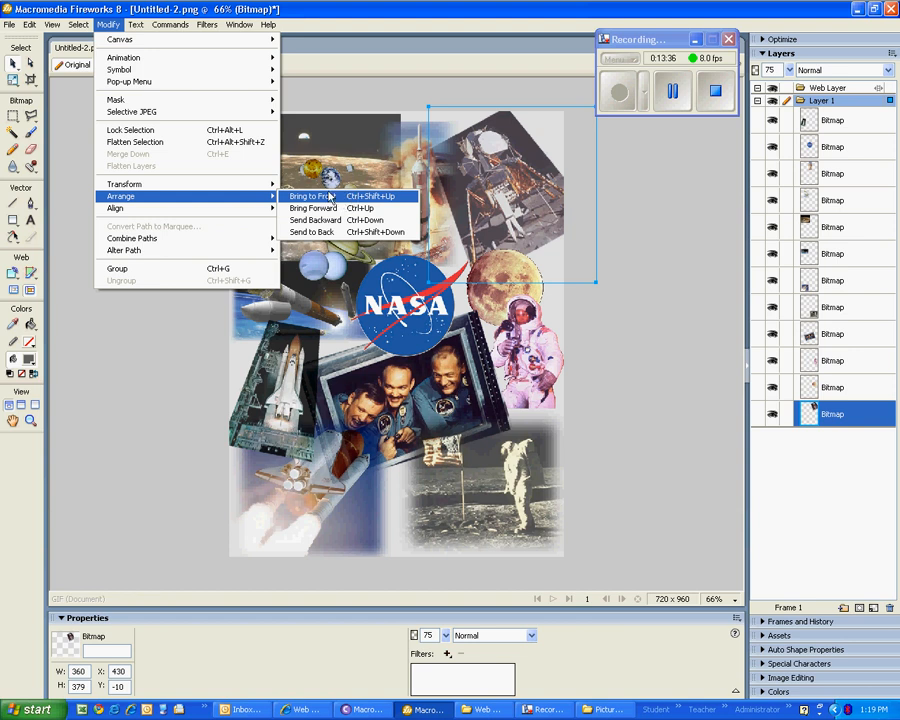
left_click(314, 196)
left_click(170, 342)
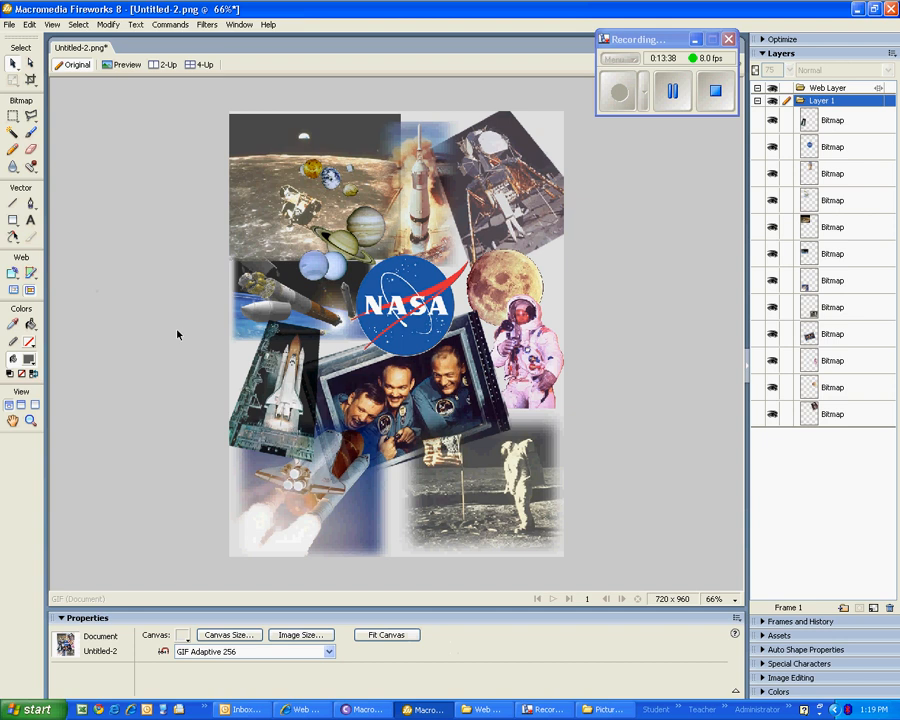
left_click(672, 89)
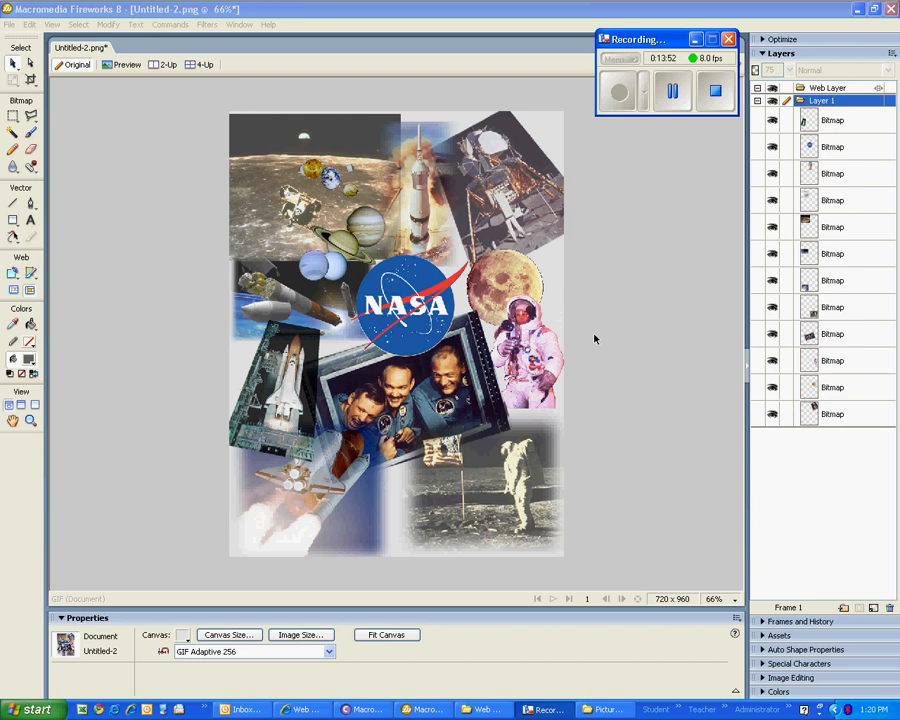
Add a Glow filter to the tilted SpaceShuttle-2 picture on the canvas's left edge.
left_click(540, 345)
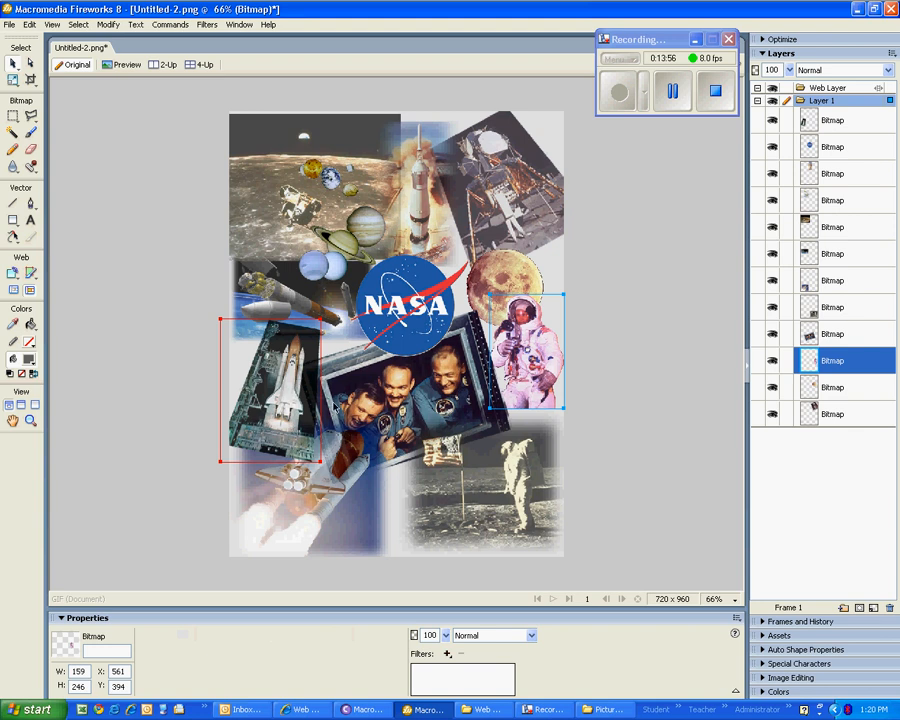
left_click(294, 394)
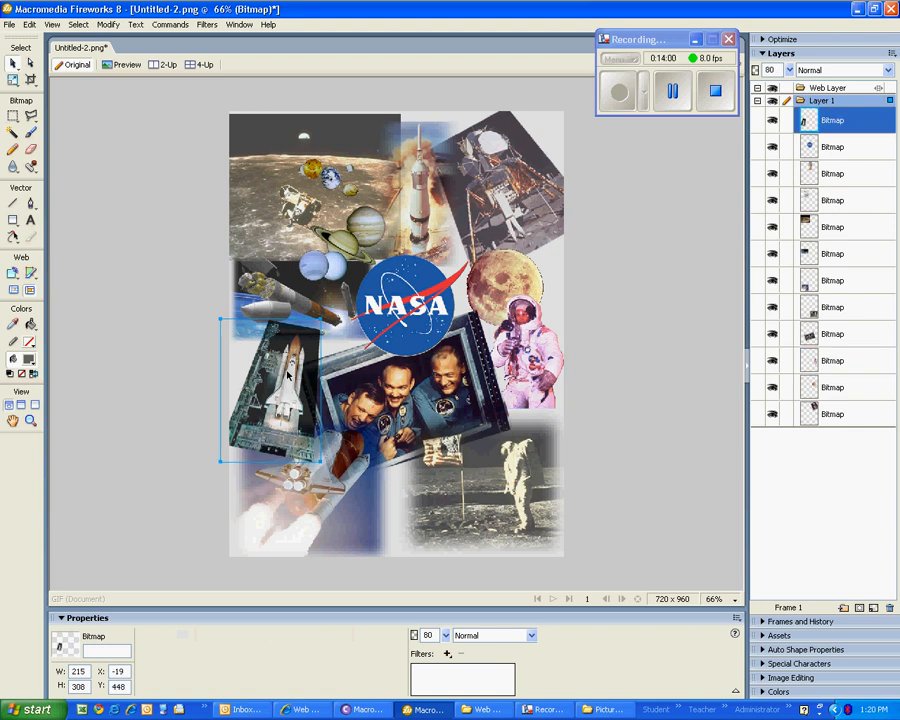
left_click(447, 655)
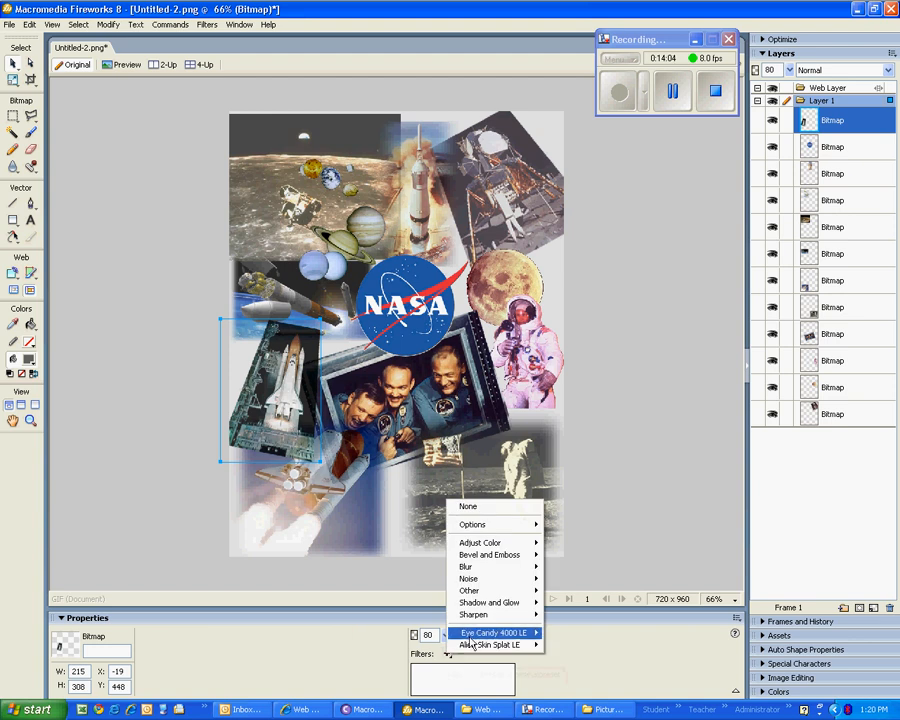
mouse_move(500, 603)
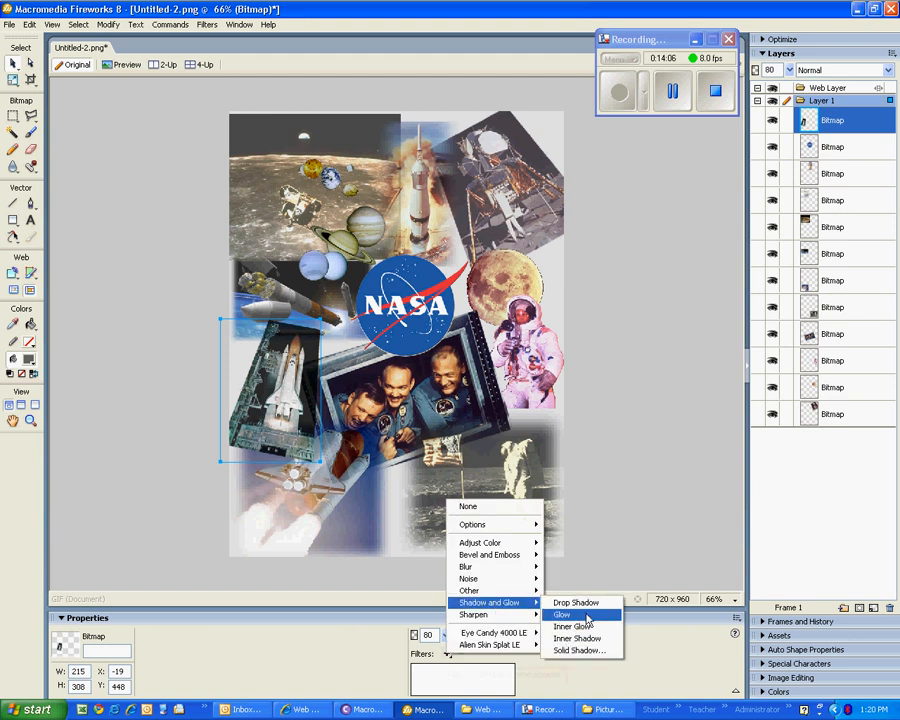
left_click(565, 614)
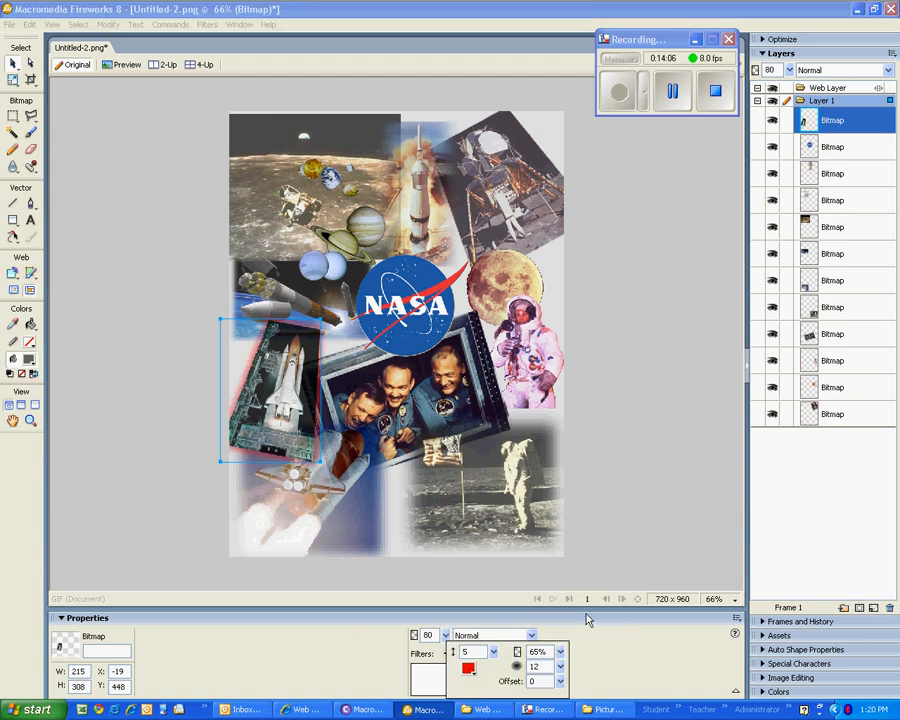
Switch the glow's color palette to the Swatches Panel set and pick a brownish-orange glow color.
left_click(472, 668)
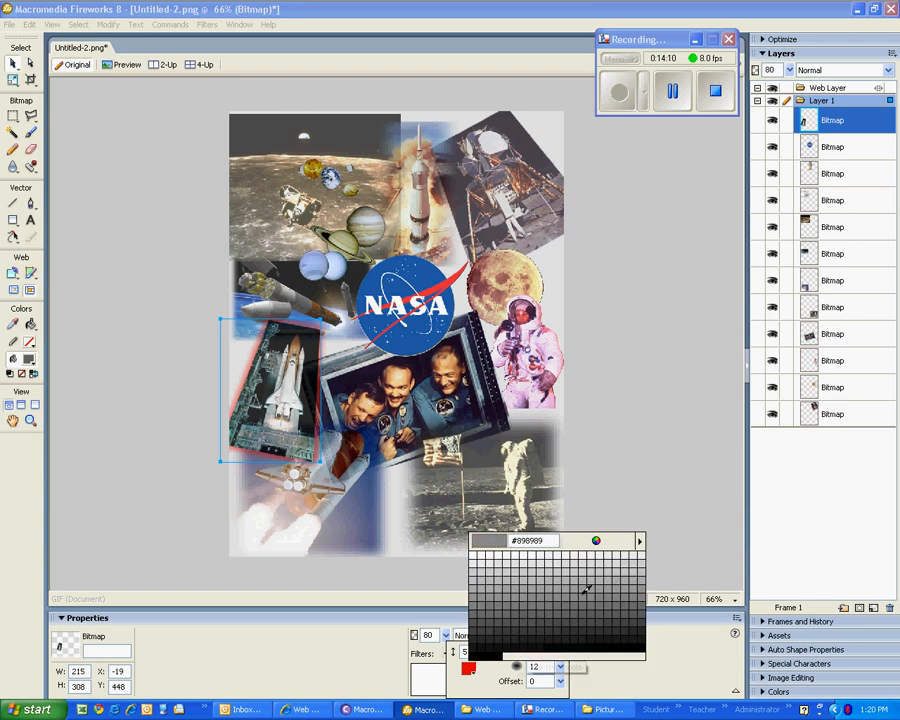
left_click(640, 541)
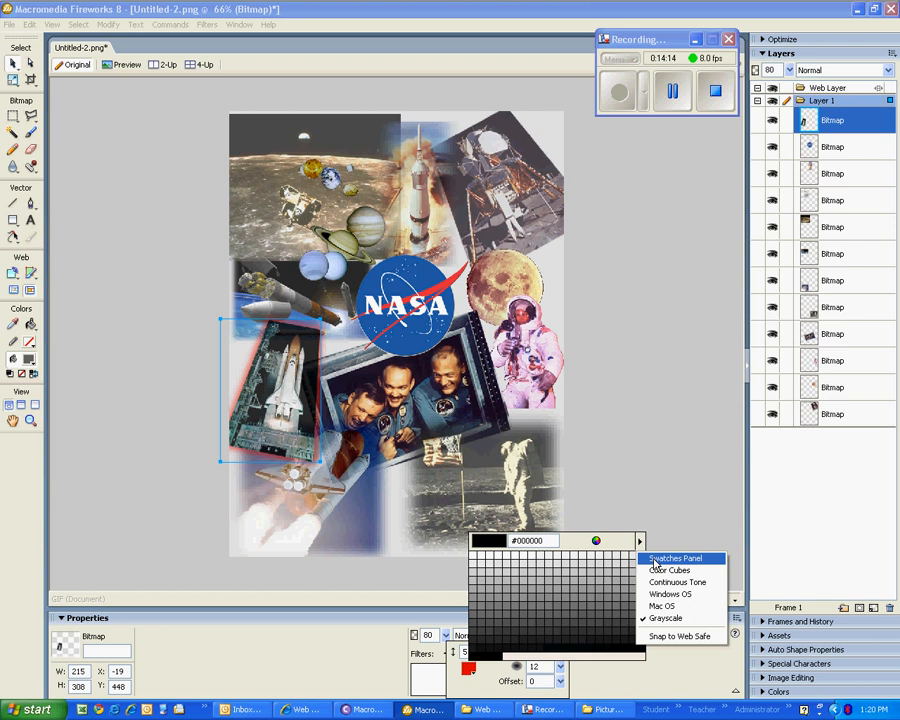
left_click(655, 561)
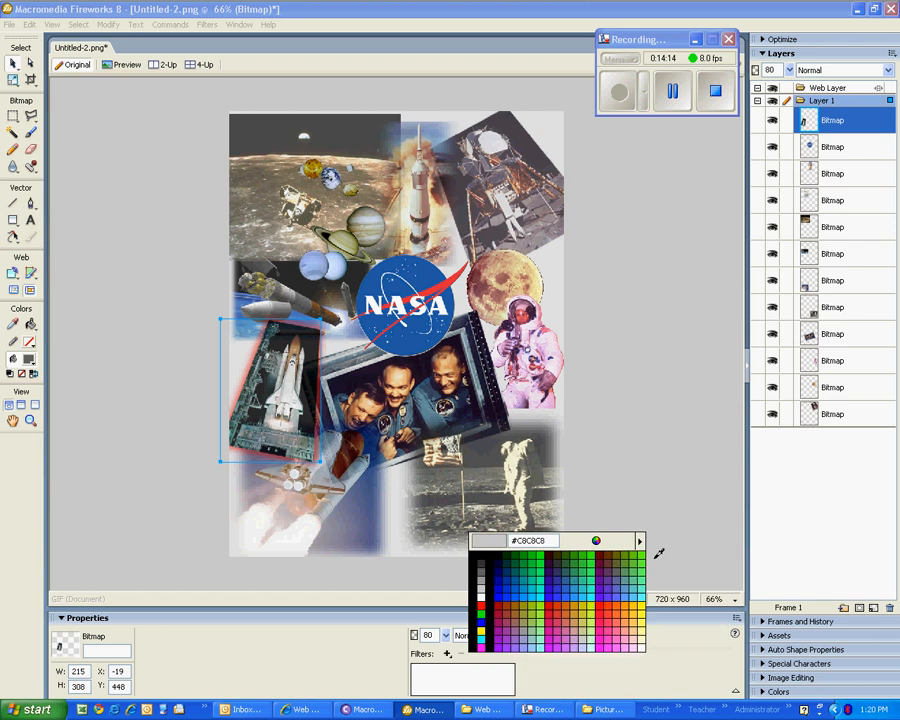
left_click(521, 611)
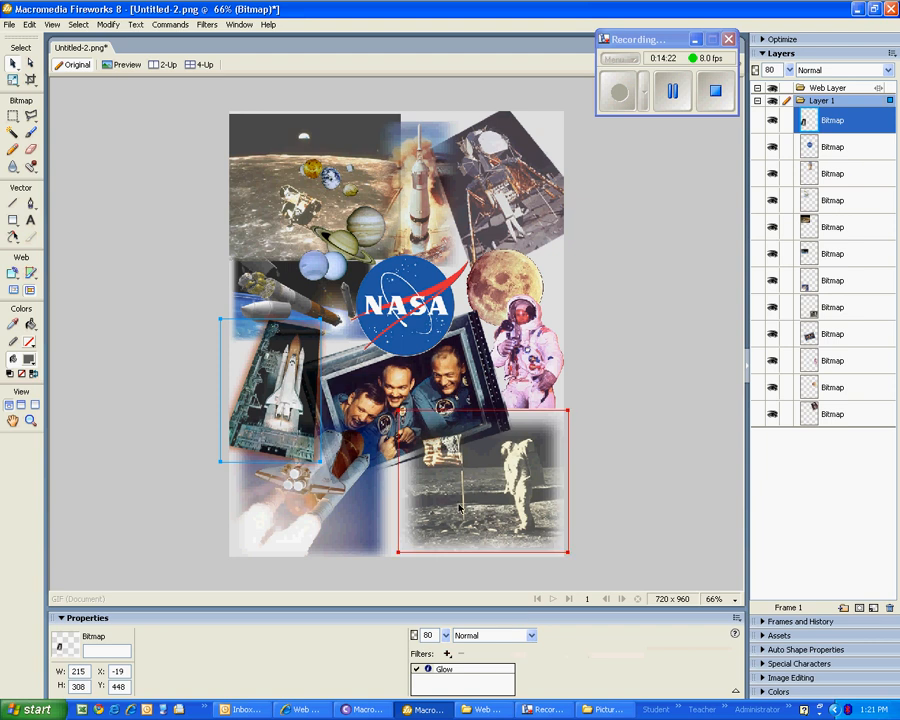
Bring the launching shuttle picture in the canvas's lower-left corner to the front and deselect it.
left_click(340, 517)
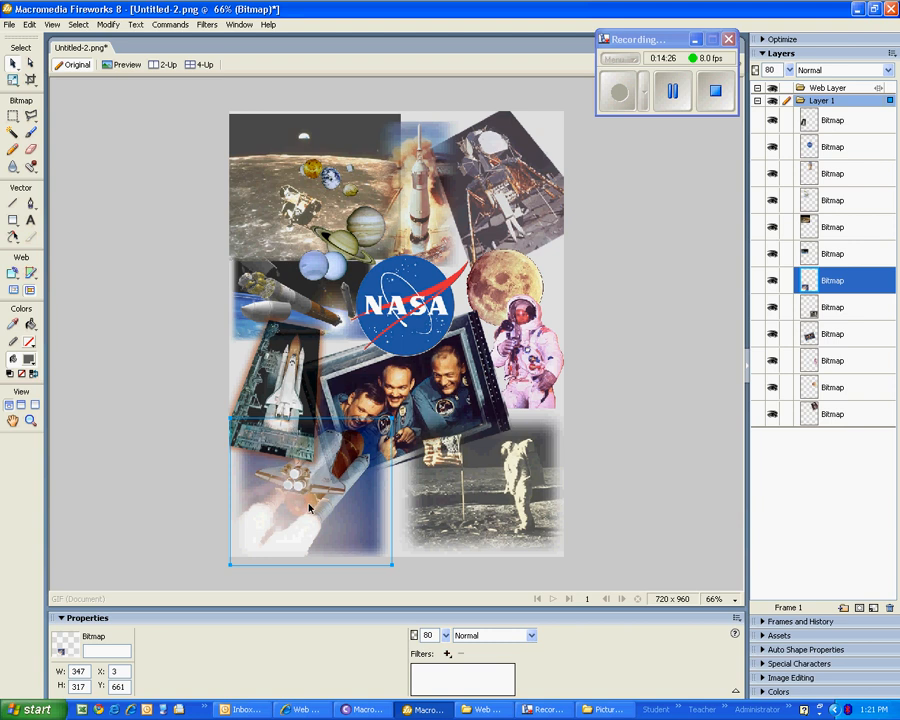
left_click(108, 24)
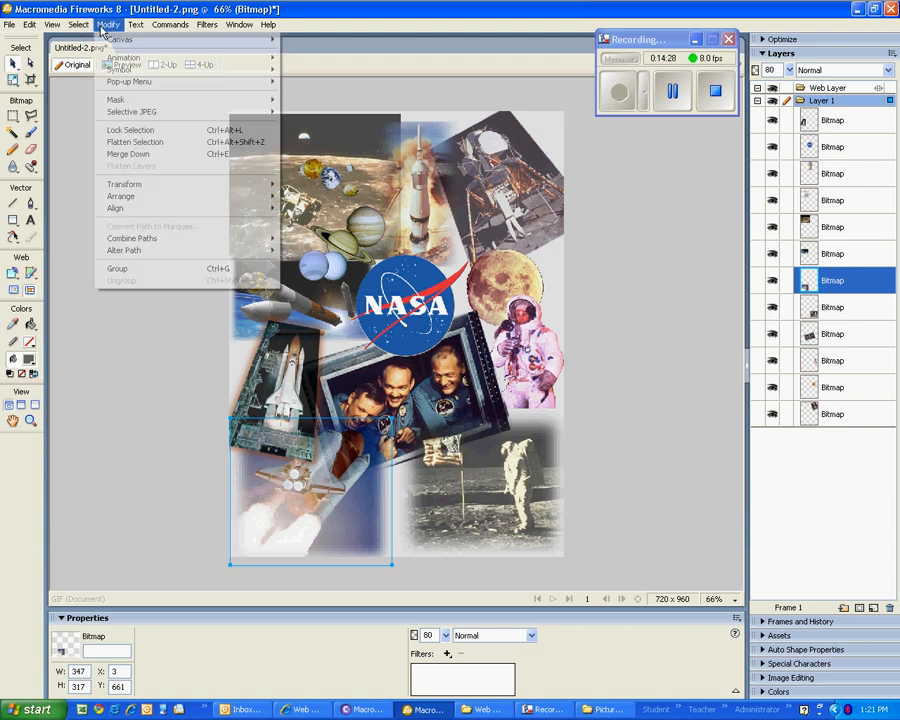
mouse_move(203, 197)
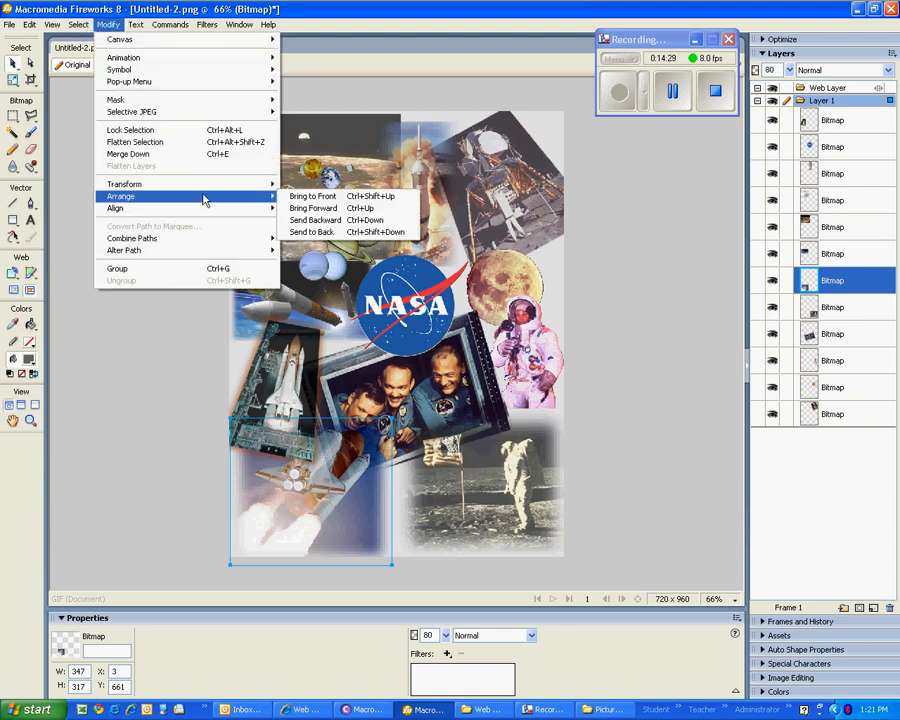
left_click(311, 199)
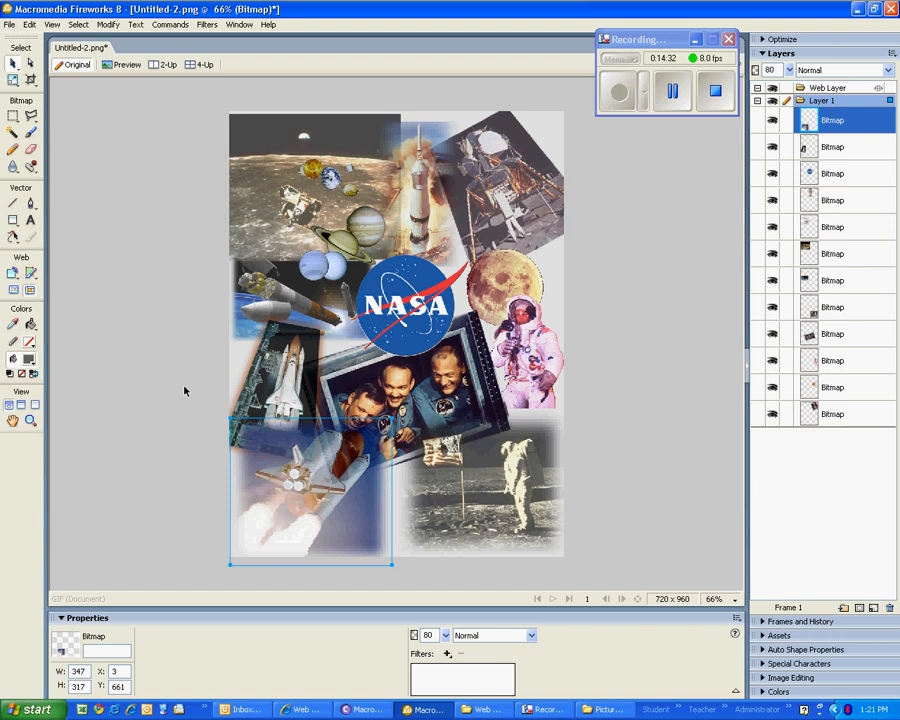
left_click(131, 497)
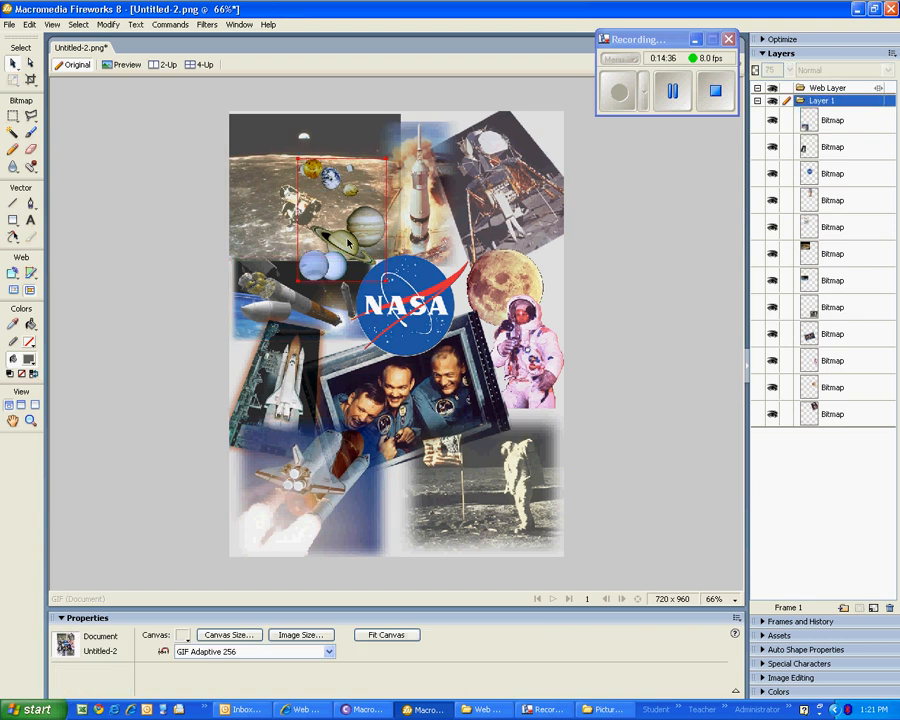
Add an Inner Shadow filter to the NASA logo and set its softness to 10.
left_click(413, 303)
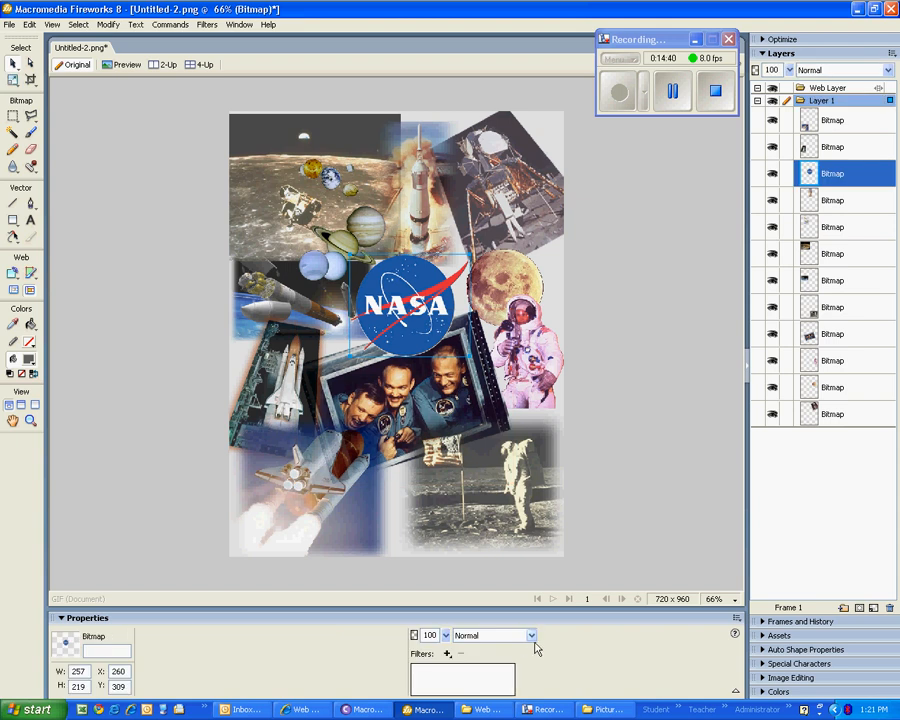
left_click(447, 654)
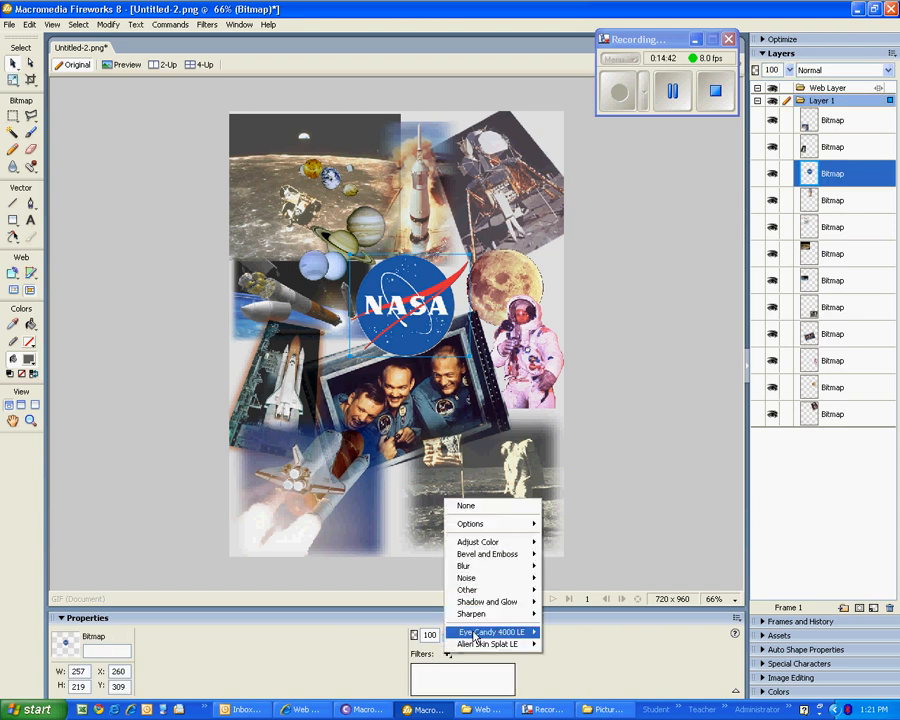
mouse_move(510, 601)
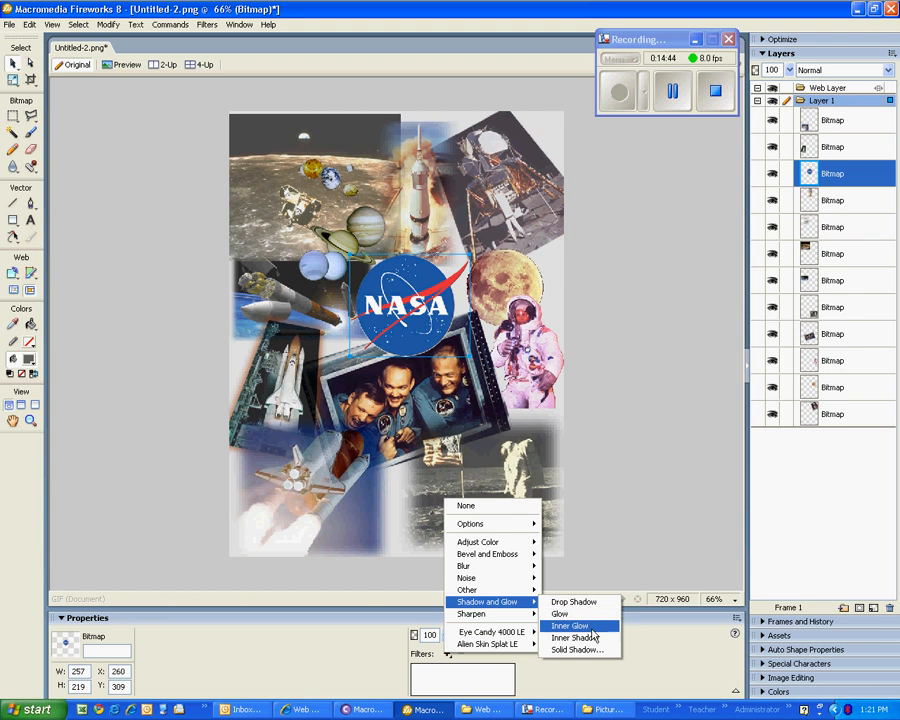
left_click(574, 637)
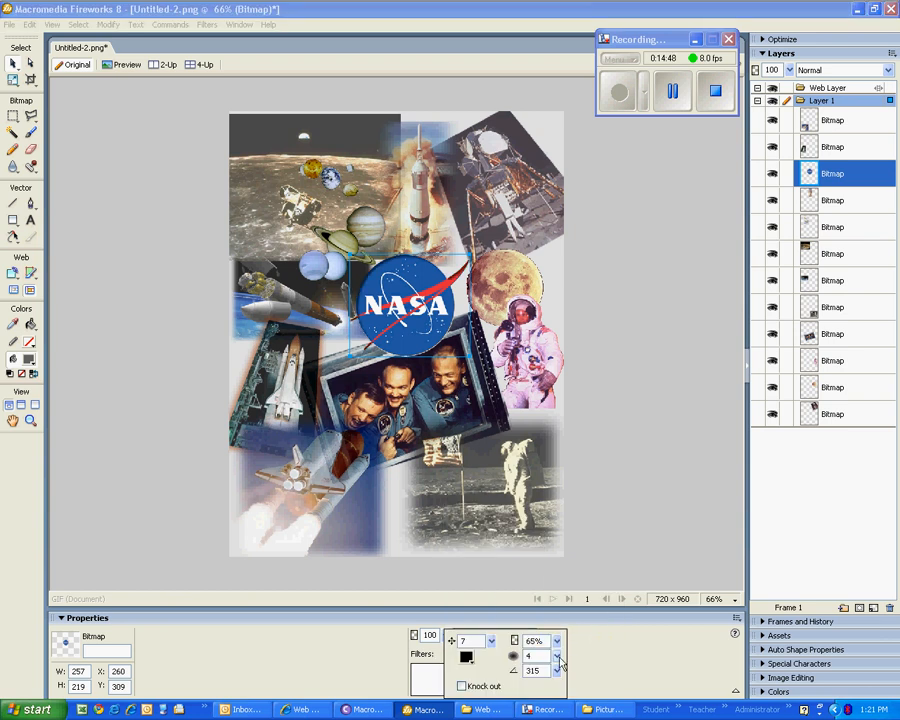
left_click_drag(557, 656, 556, 638)
left_click(617, 650)
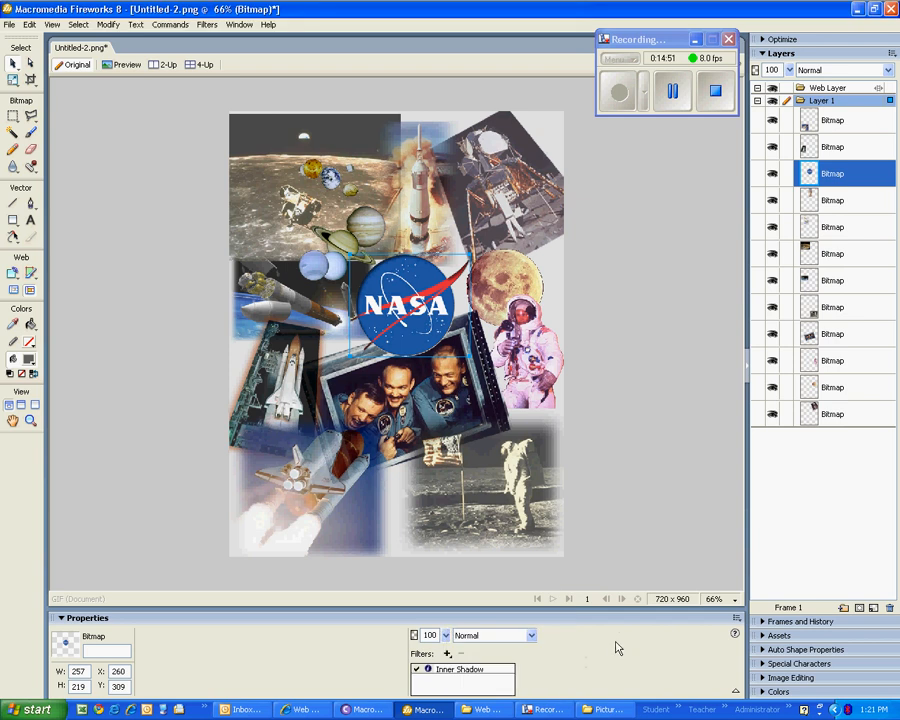
Reopen the NASA logo's Inner Shadow settings, increase the softness further and deselect the logo.
left_click(505, 677)
double_click(475, 672)
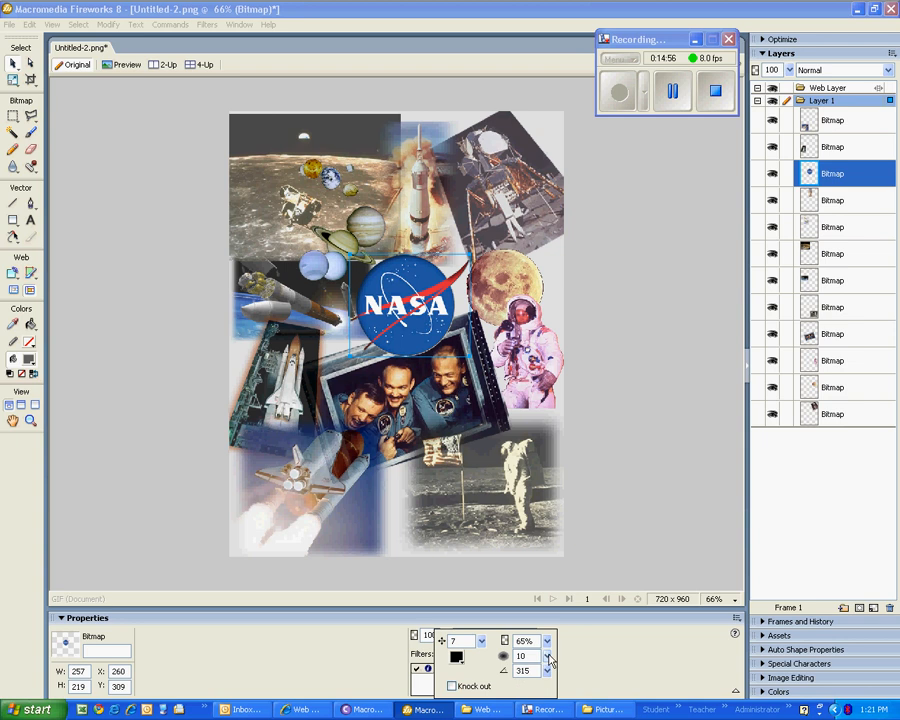
left_click_drag(547, 656, 551, 632)
left_click(604, 653)
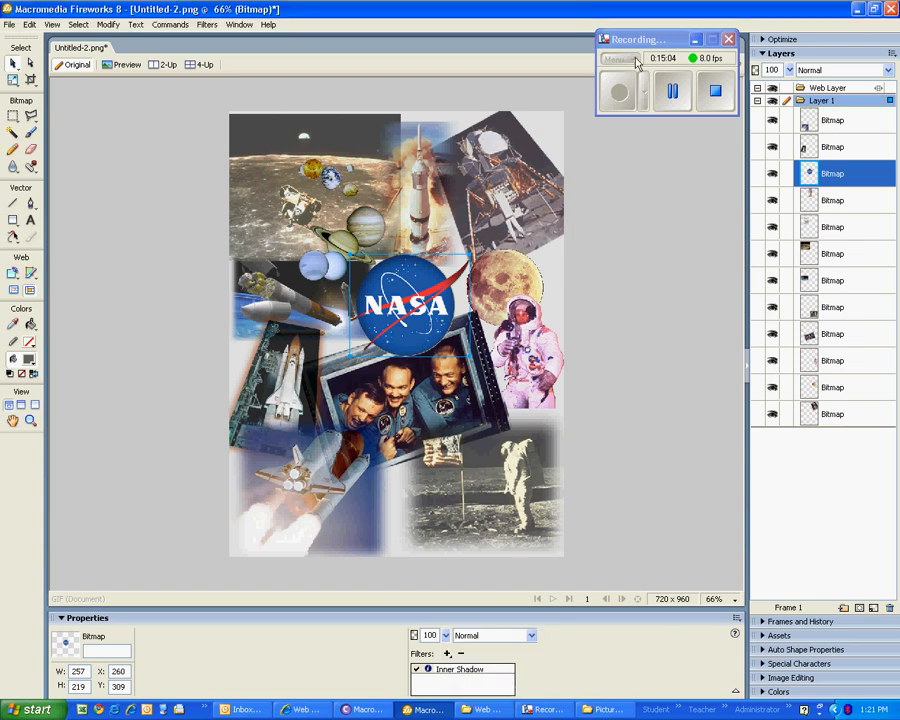
left_click(685, 98)
left_click(620, 301)
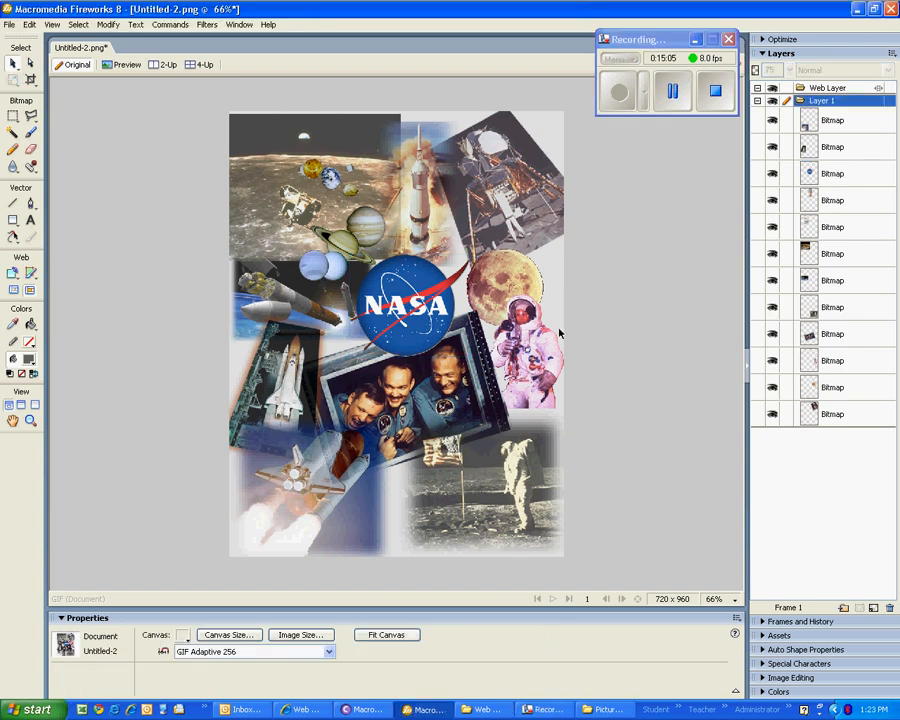
Group the pink astronaut and the moon pictures and shift the group slightly toward the canvas's upper left.
left_click(540, 346)
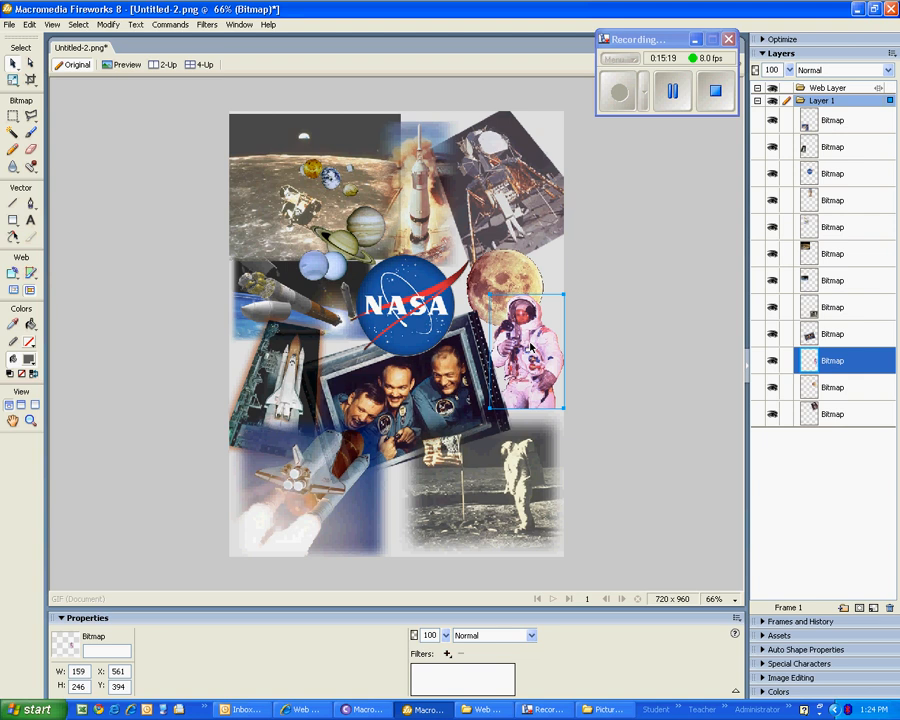
left_click(516, 277, "shift")
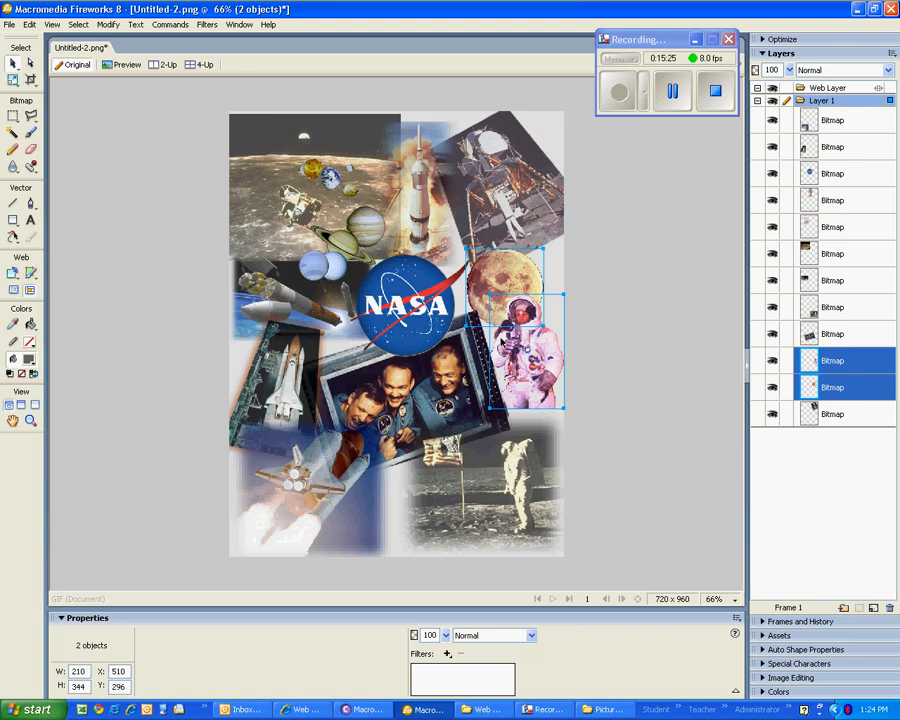
left_click(87, 26)
mouse_move(108, 30)
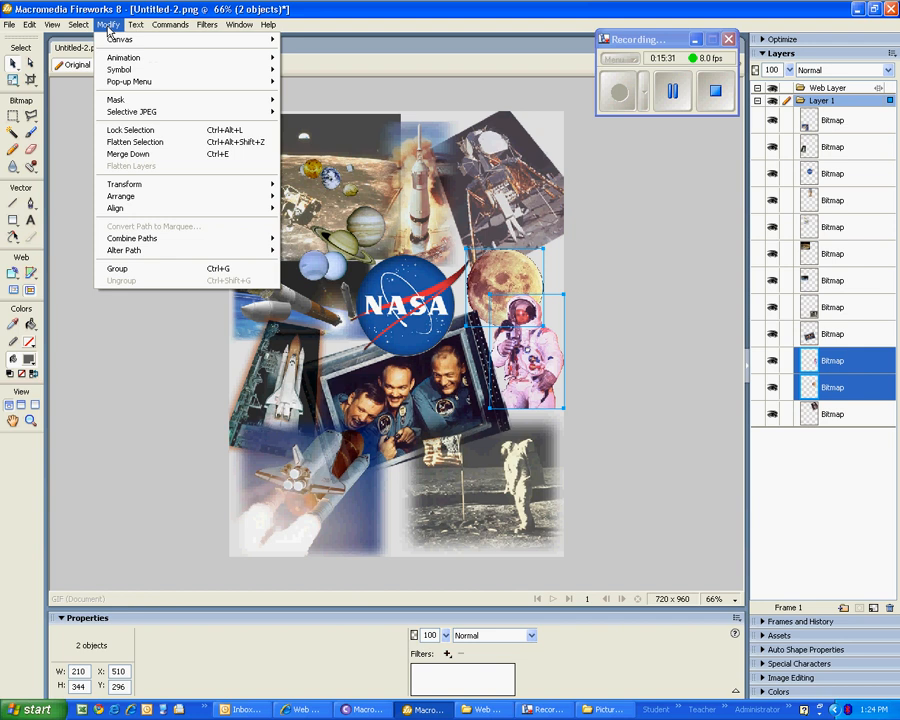
left_click(229, 273)
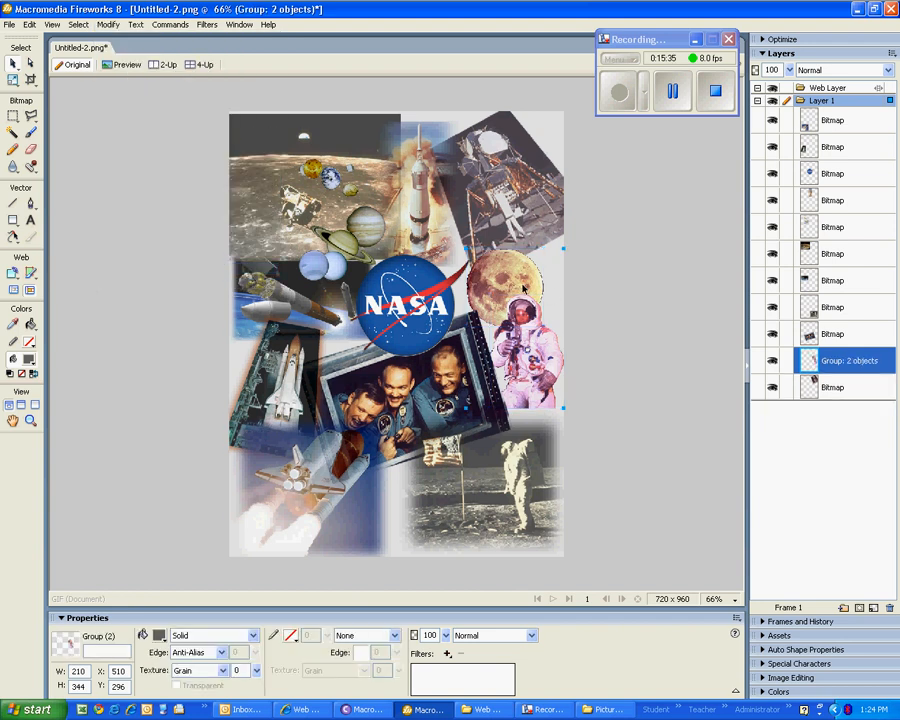
left_click_drag(515, 291, 495, 284)
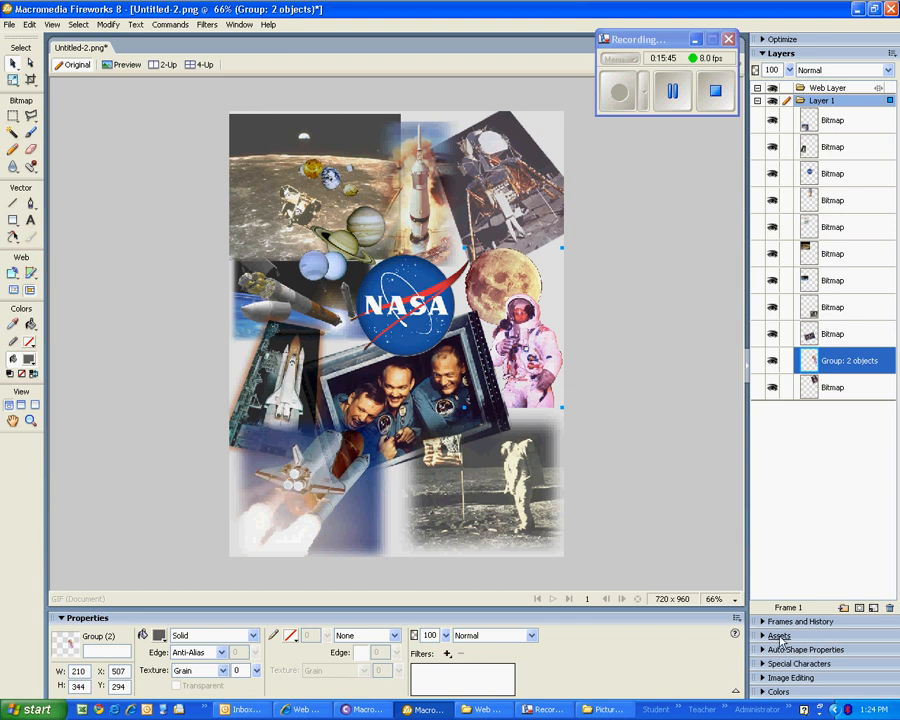
Try several preset styles on the astronaut and moon group, ending with Style 4.
left_click(779, 637)
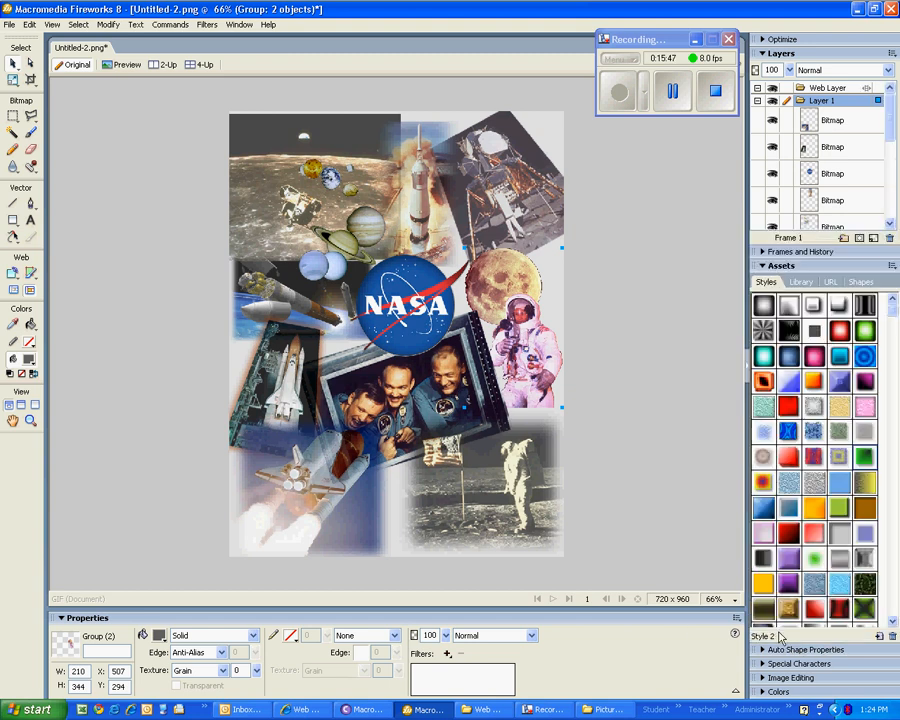
left_click(764, 306)
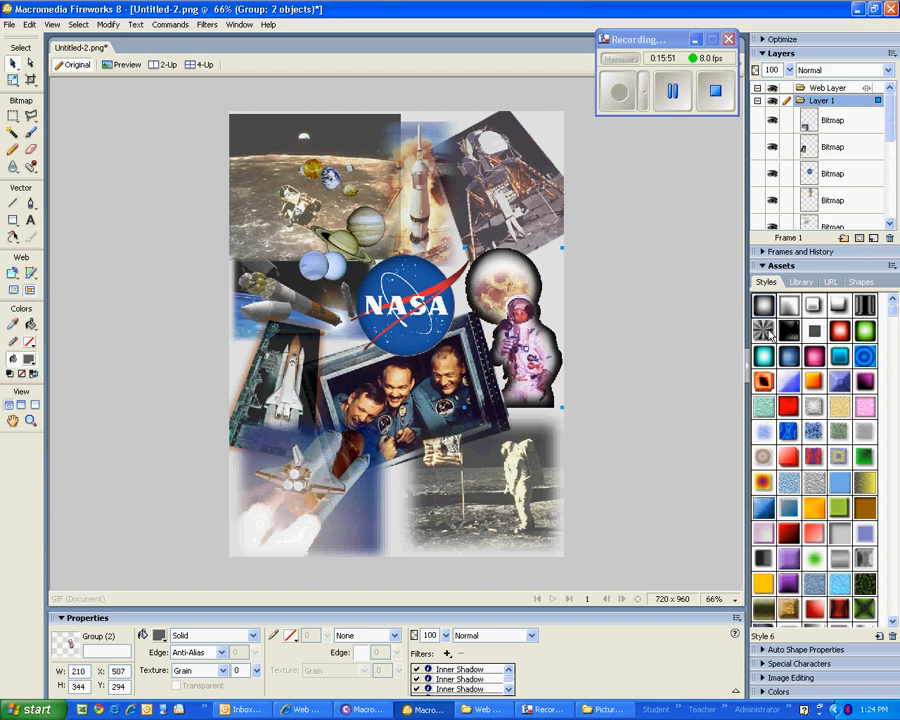
left_click(767, 333)
left_click(791, 308)
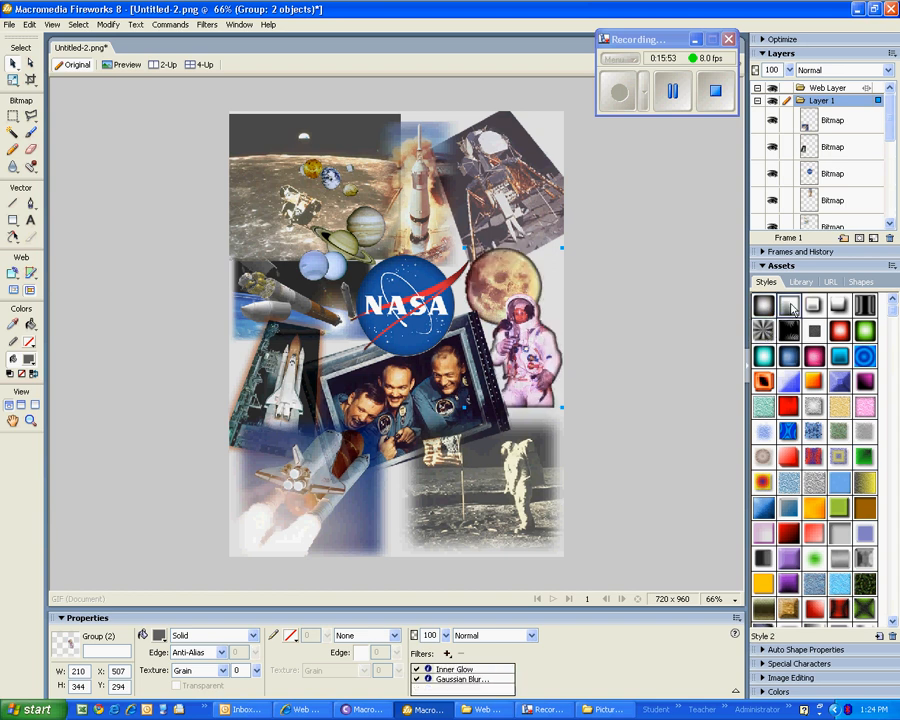
left_click(862, 306)
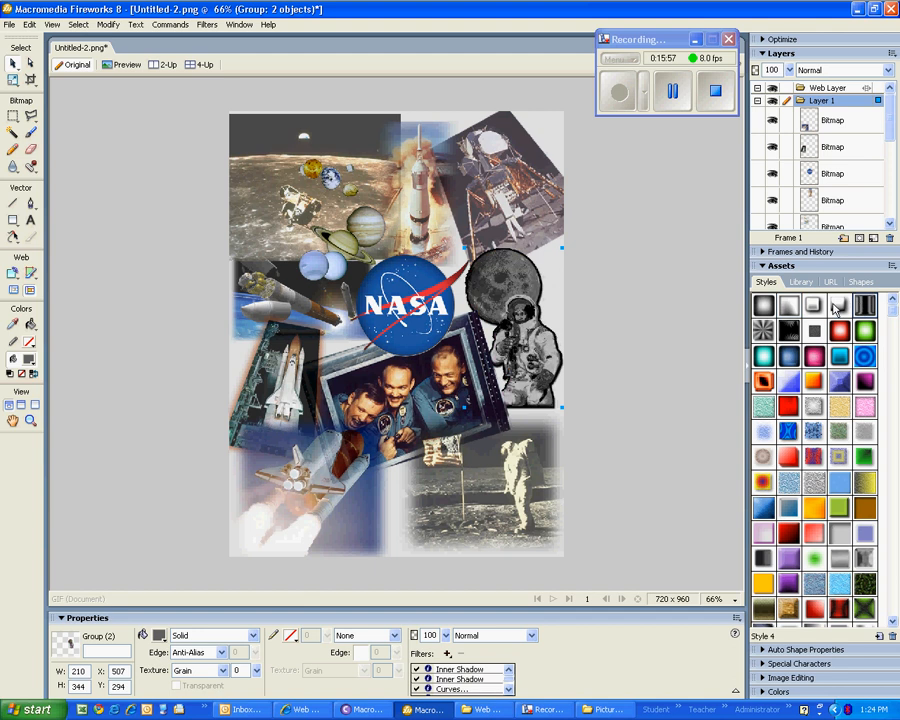
left_click(836, 308)
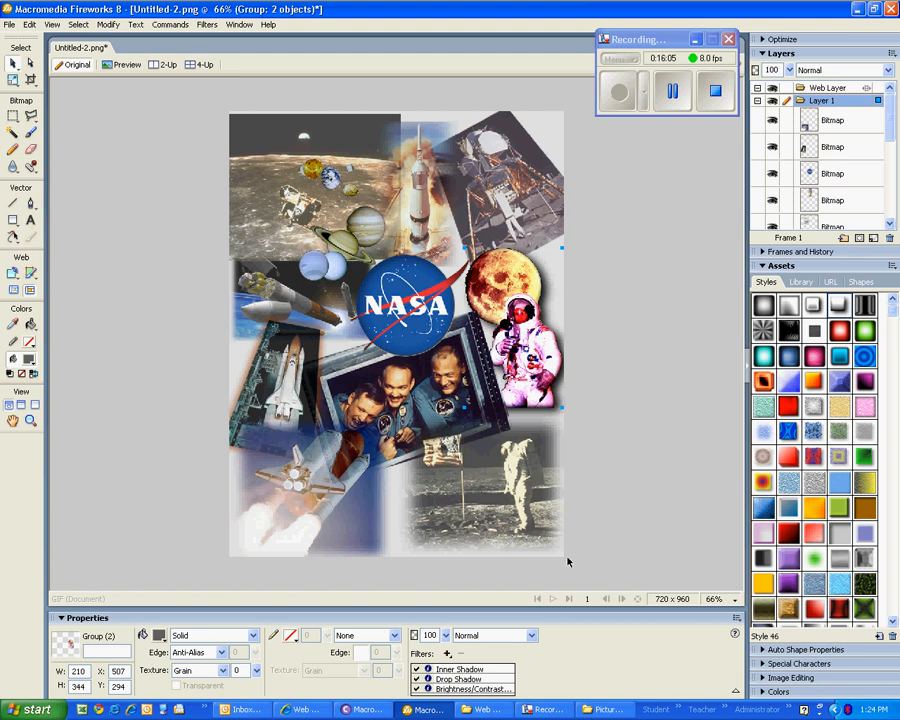
Try several preset styles on the launching rocket picture near the canvas's top center, ending with Style 26.
left_click(495, 183)
left_click(418, 203)
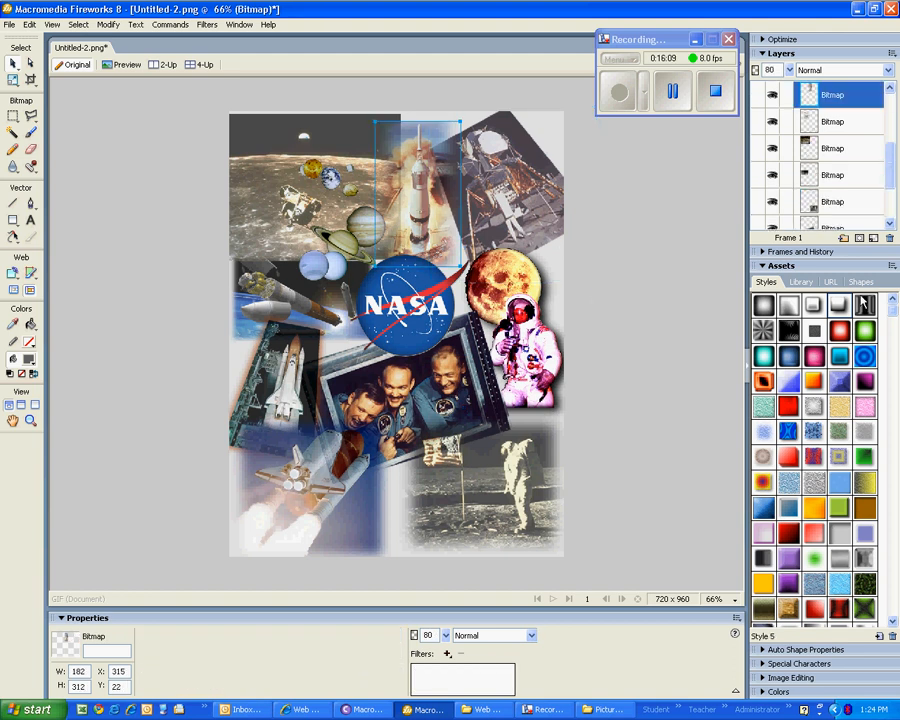
left_click(762, 481)
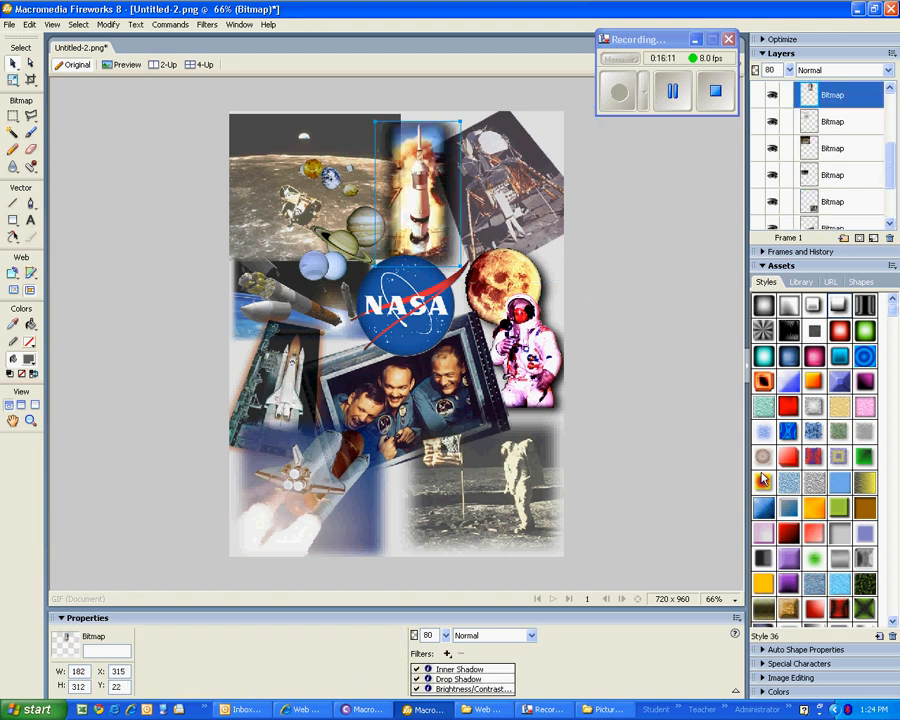
left_click(840, 378)
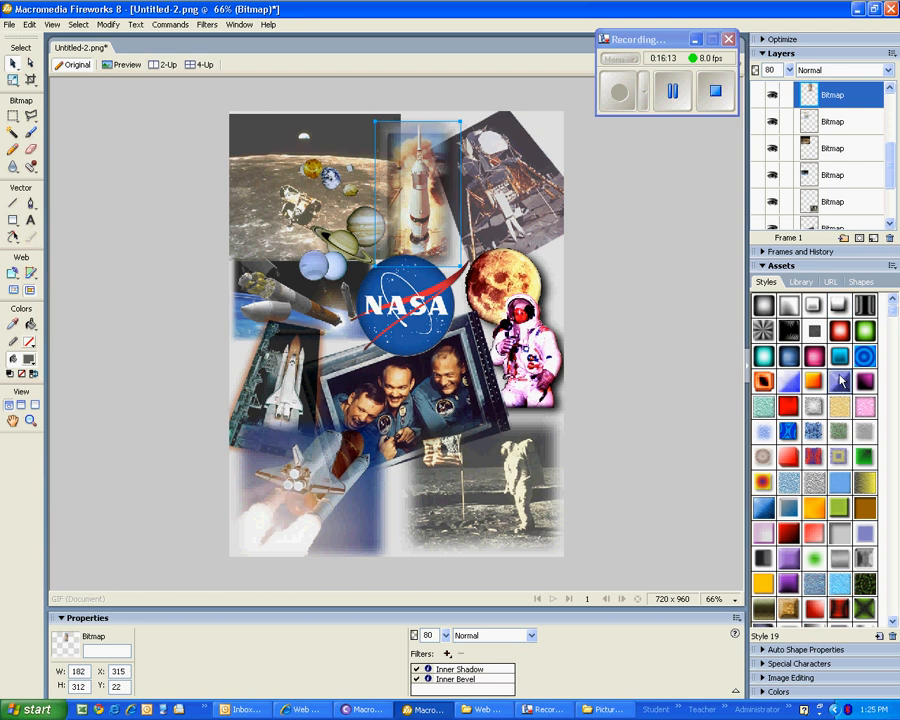
left_click(763, 431)
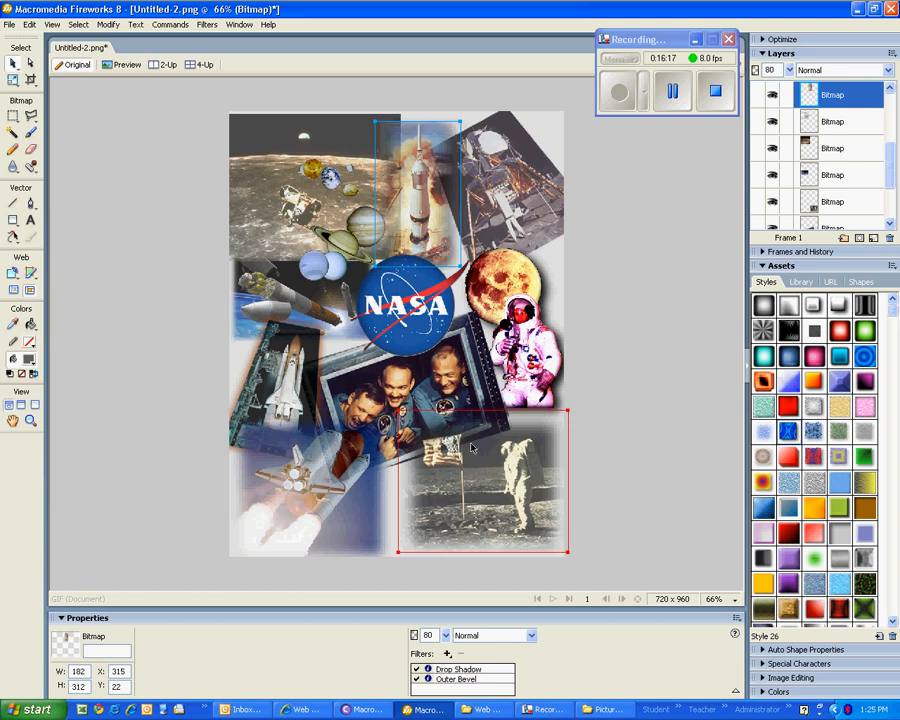
left_click(667, 98)
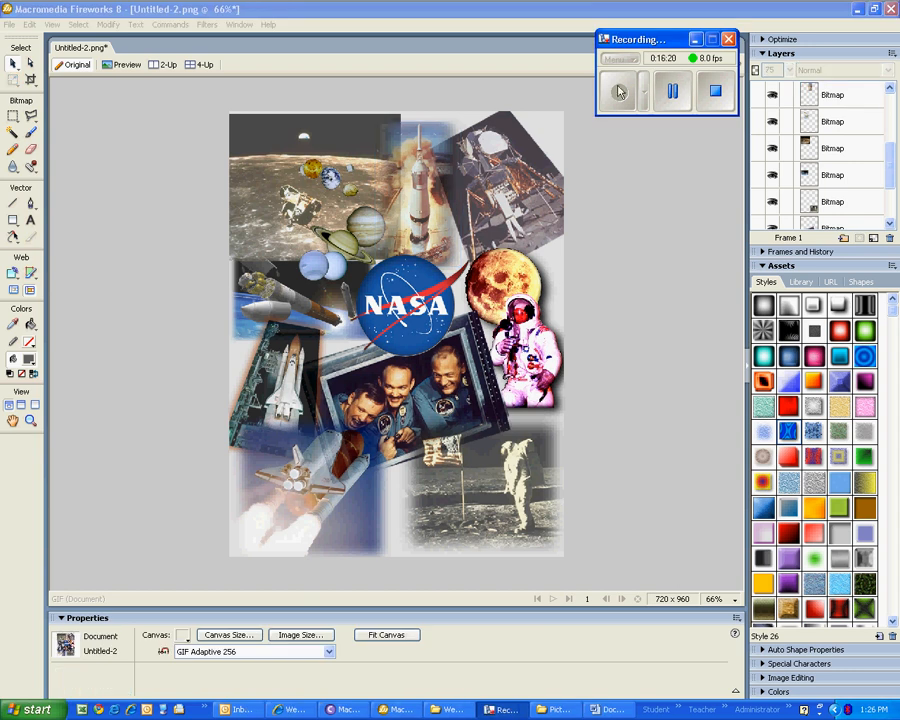
left_click(592, 285)
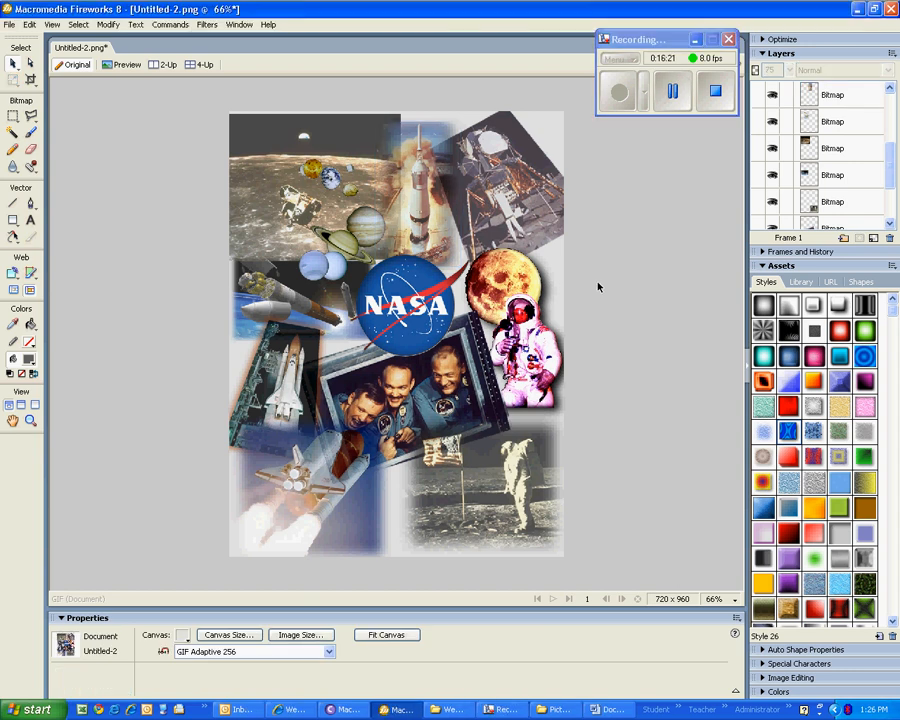
left_click(459, 521)
left_click(305, 519)
left_click(359, 384)
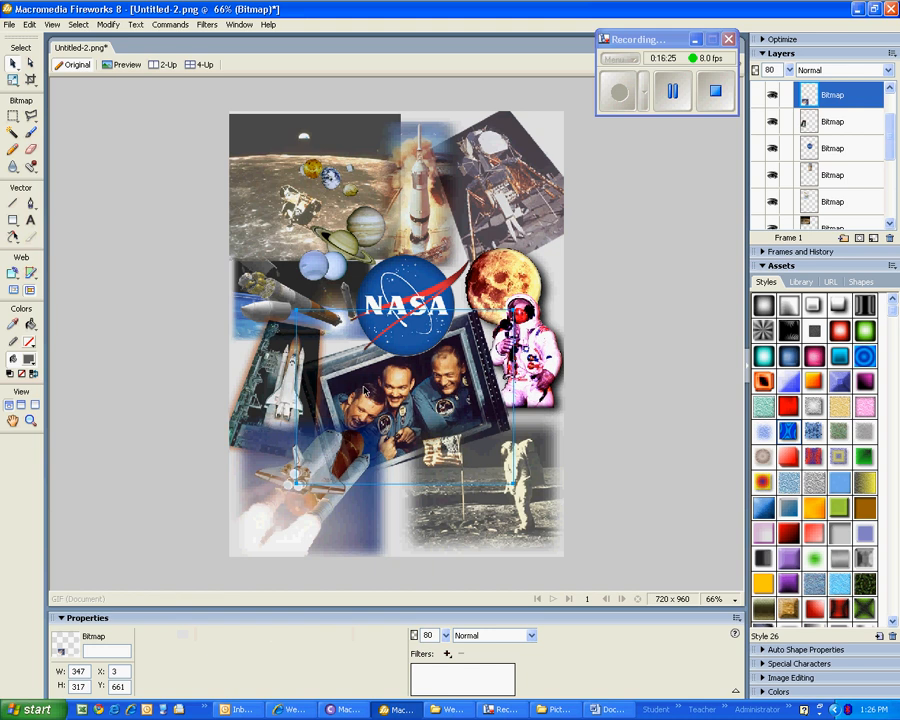
left_click(280, 382)
left_click(280, 235)
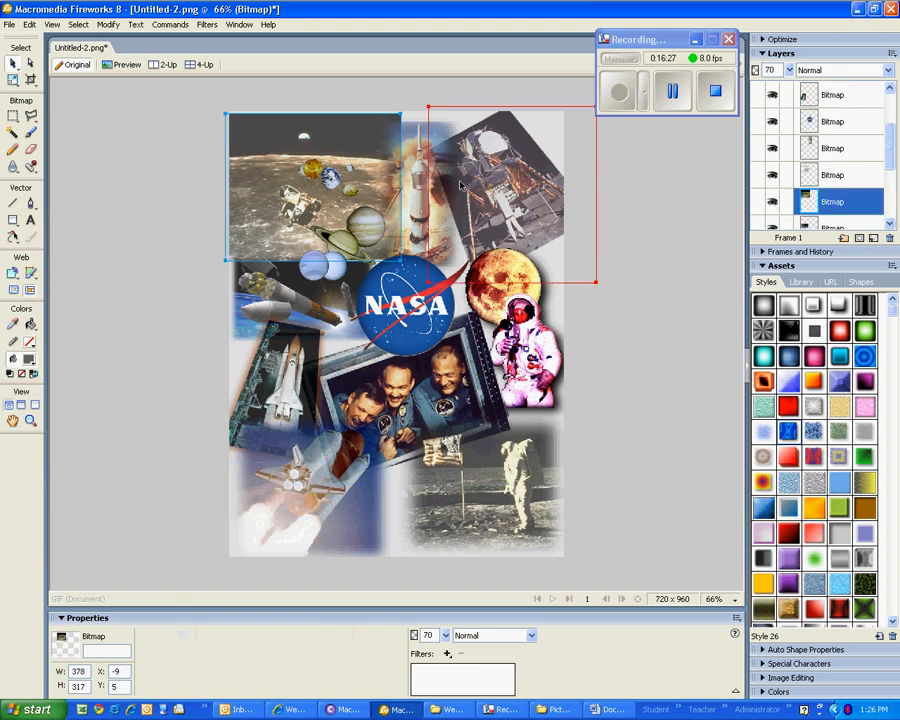
left_click(505, 188)
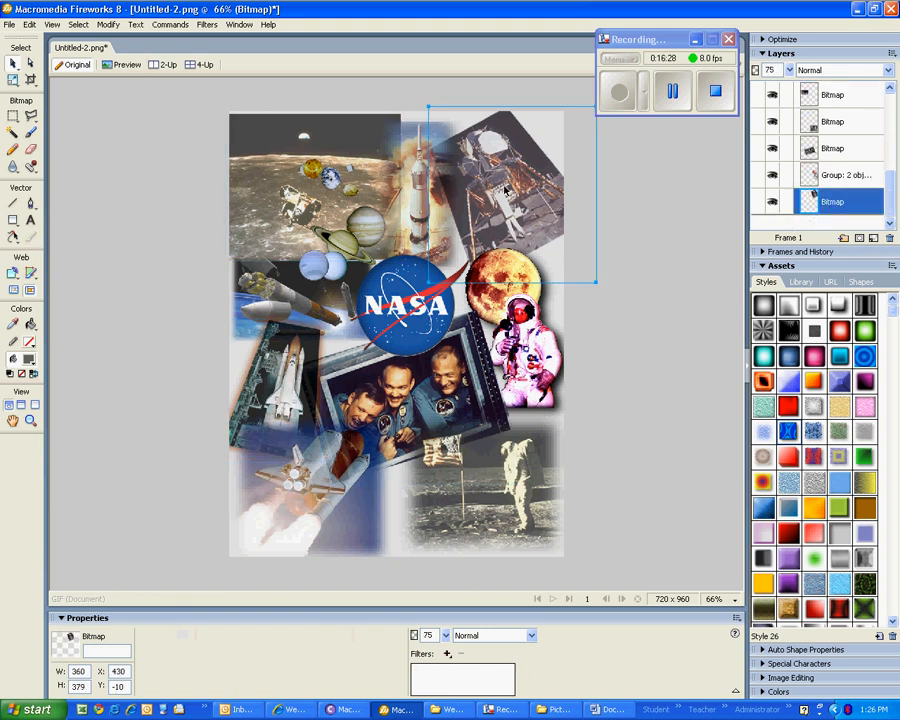
left_click(659, 256)
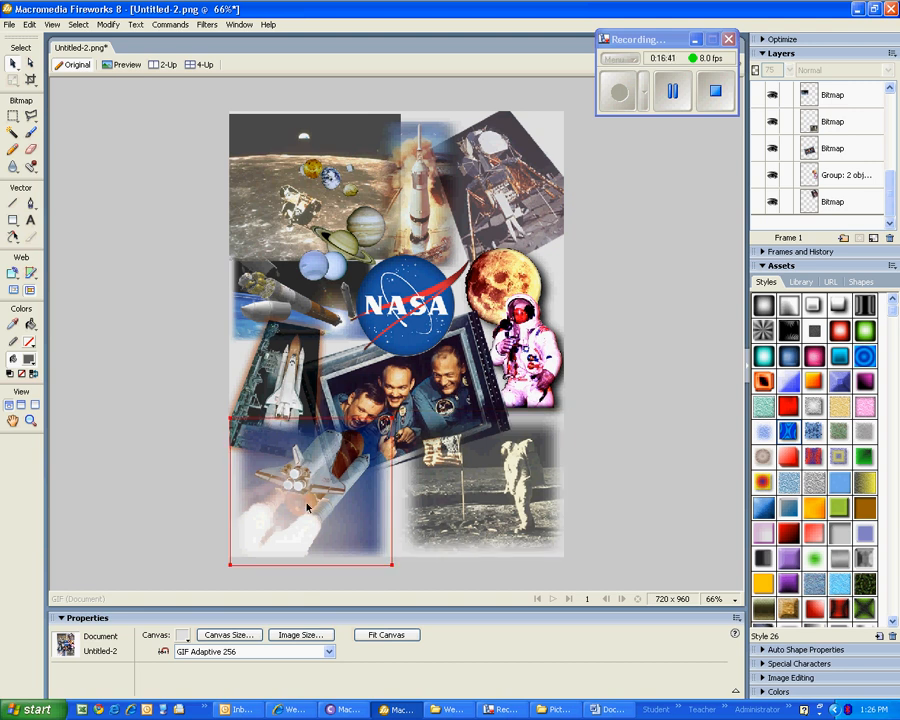
Add the text "Space the Final Frontier" over the lower pictures and move it down to the canvas's bottom edge.
left_click(30, 222)
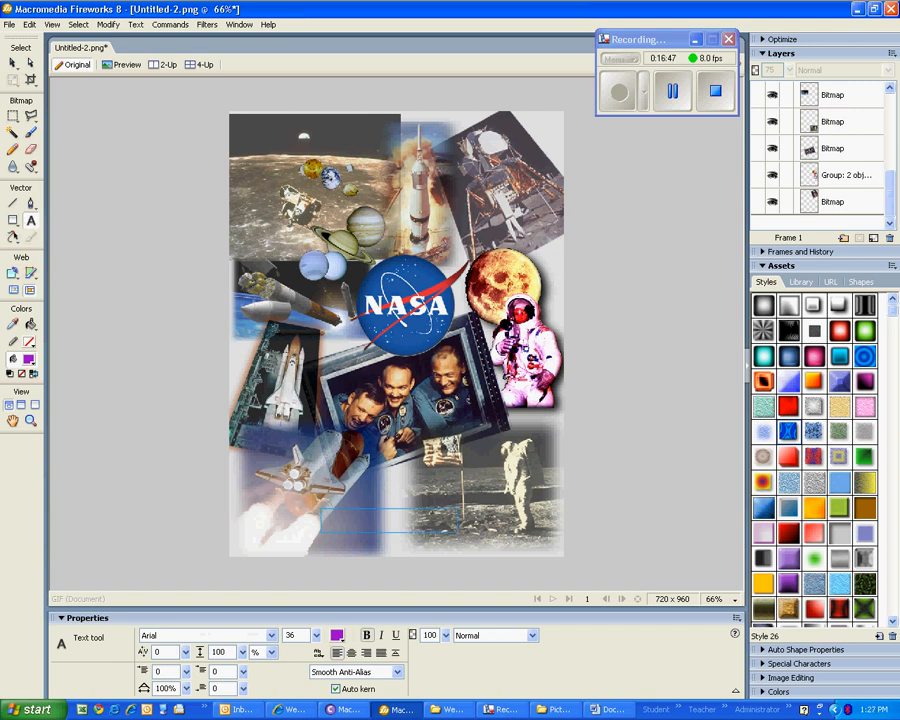
left_click_drag(320, 507, 555, 541)
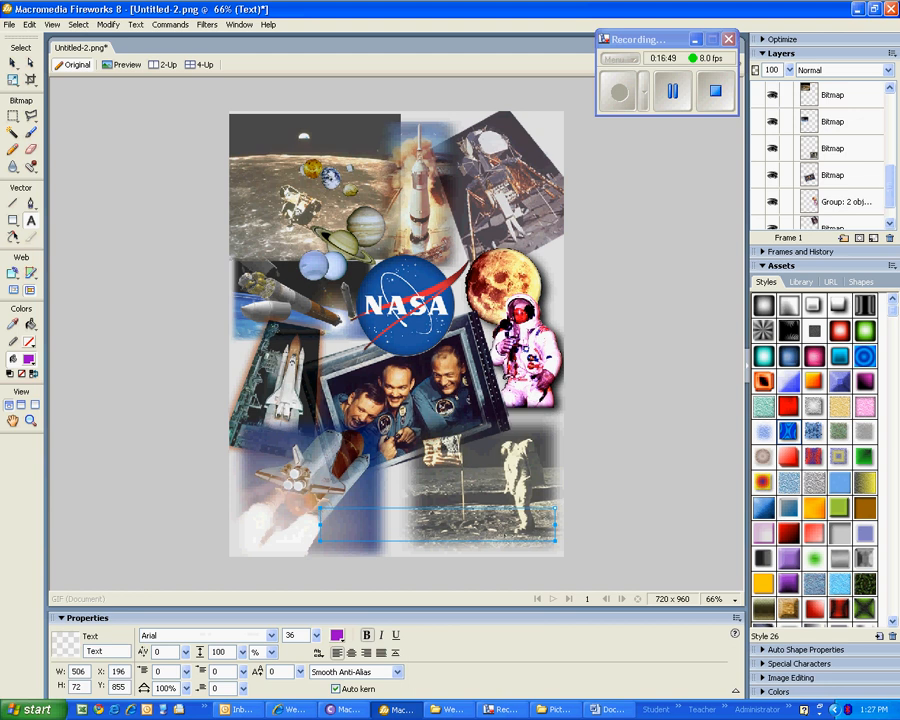
type("Space the Final Frontier")
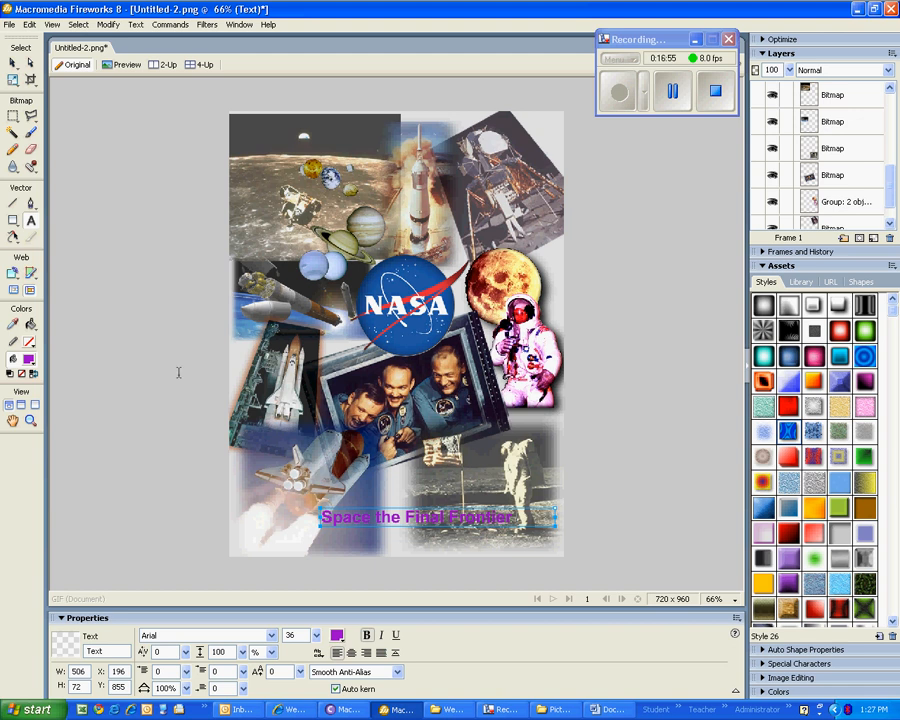
left_click(12, 62)
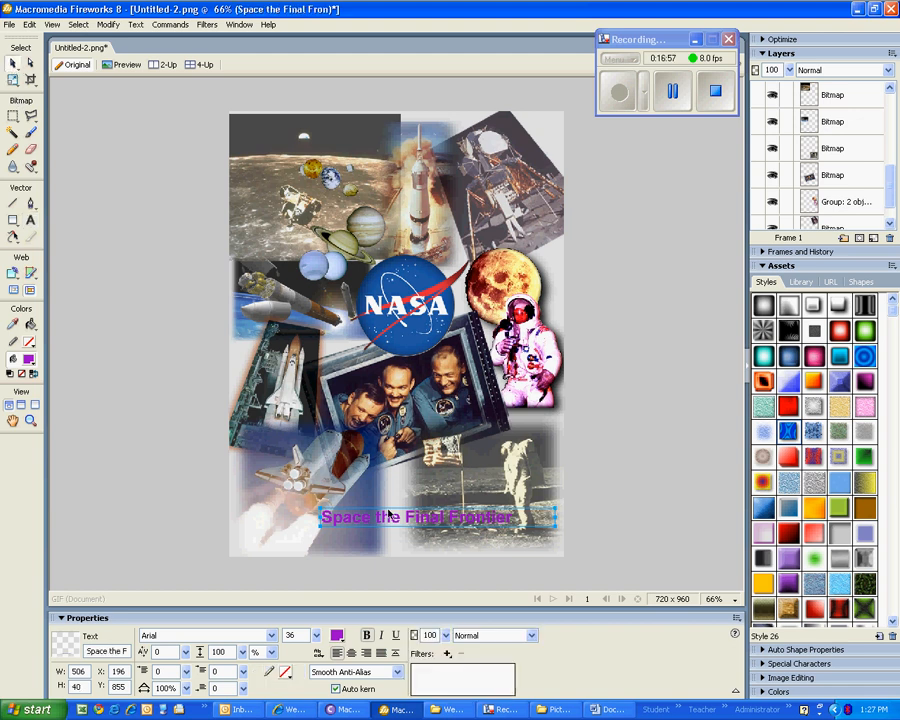
left_click_drag(388, 519, 393, 551)
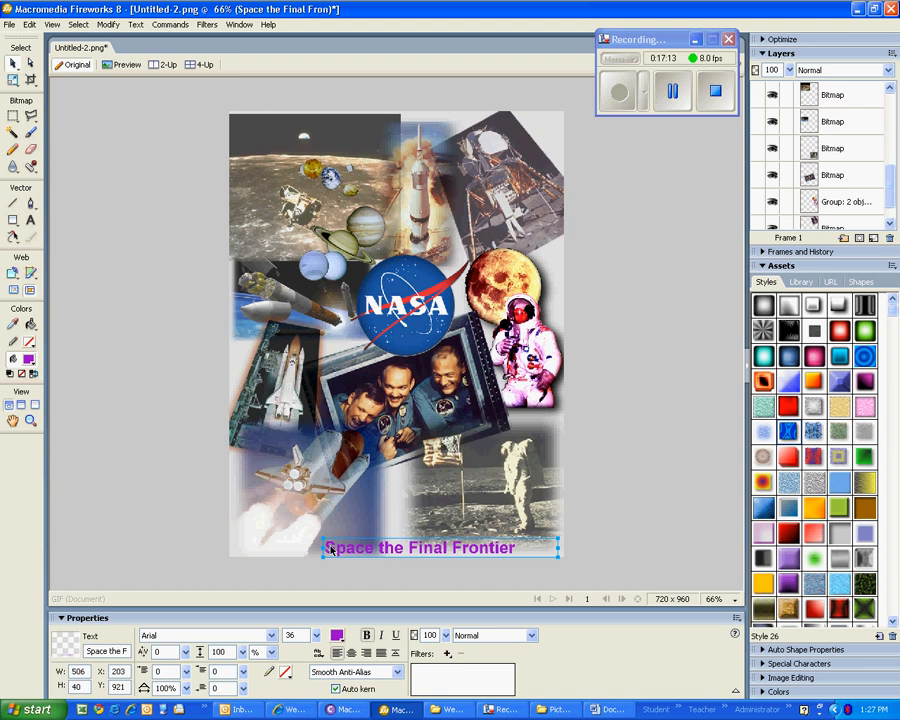
Set the title text's font to BRAZIL and its size to 53.
left_click(271, 636)
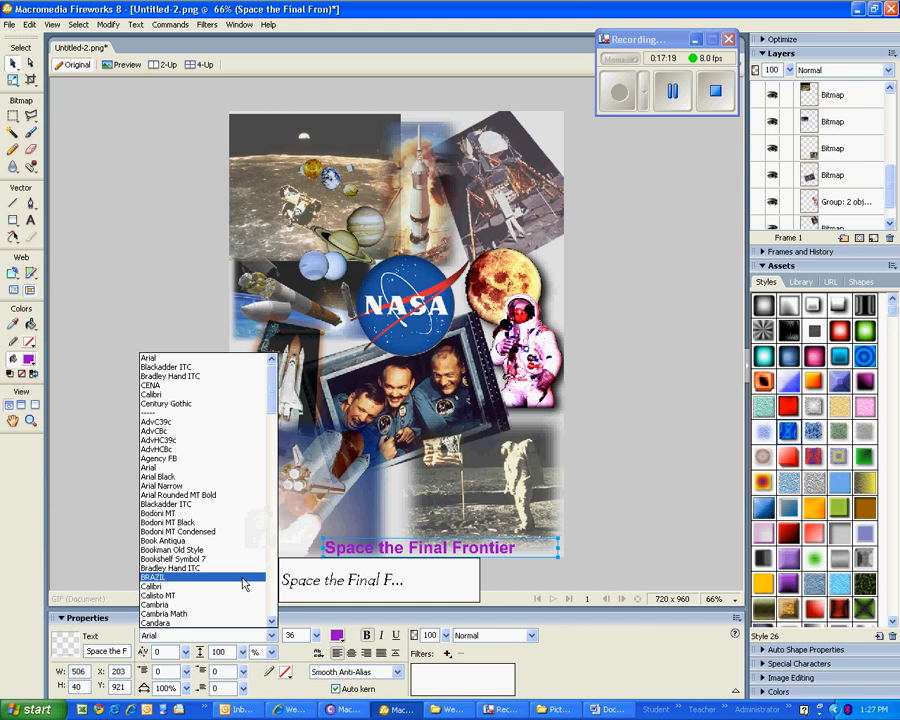
left_click(243, 577)
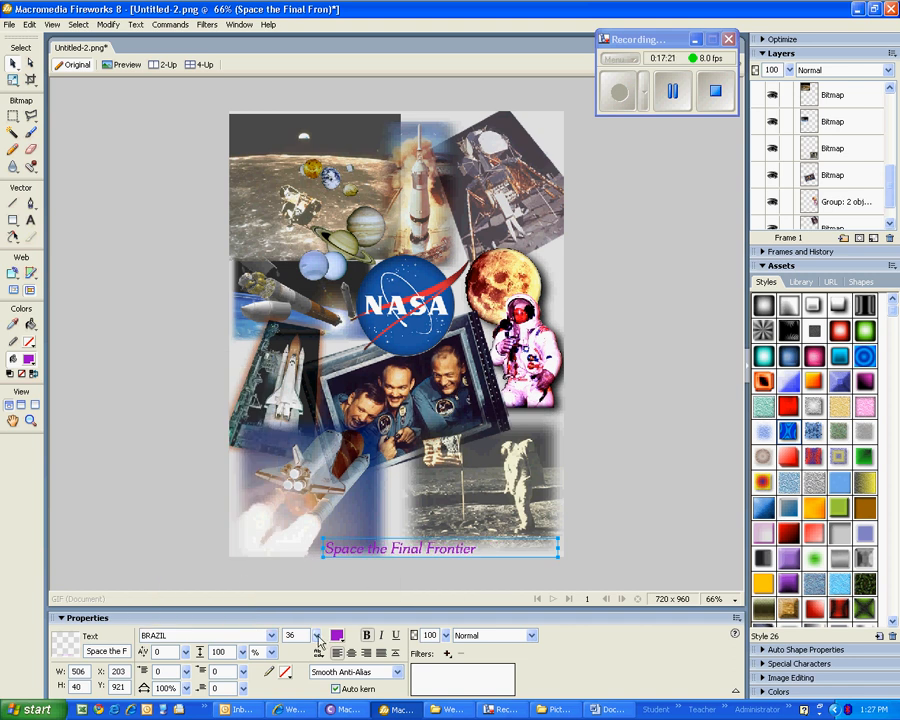
left_click_drag(316, 635, 318, 623)
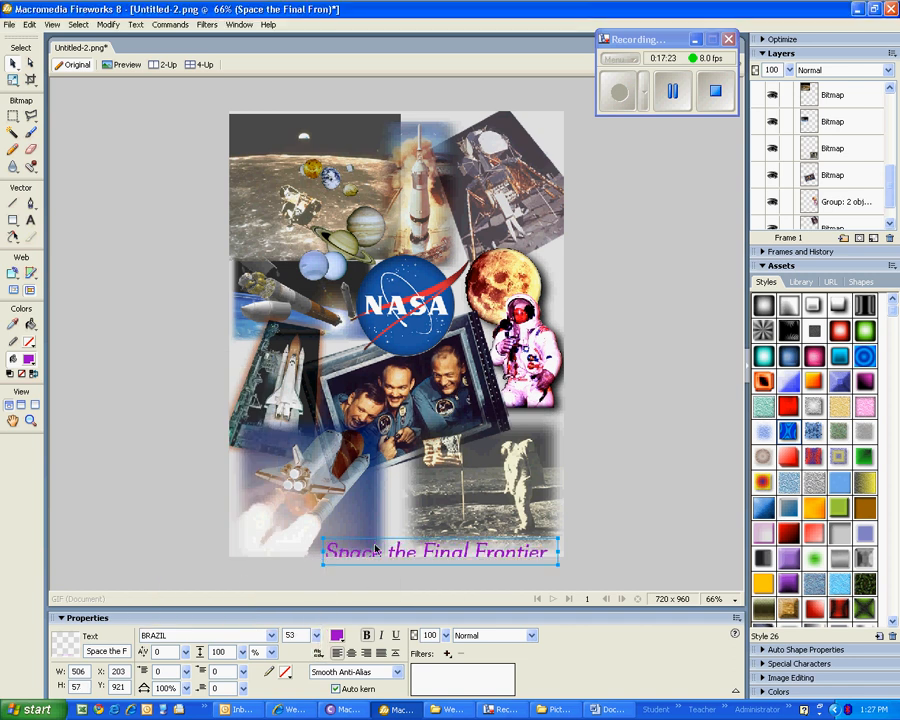
Move the title up to about X 136, Y 812 across the bottom pictures and color it dark gray.
left_click_drag(378, 557, 346, 506)
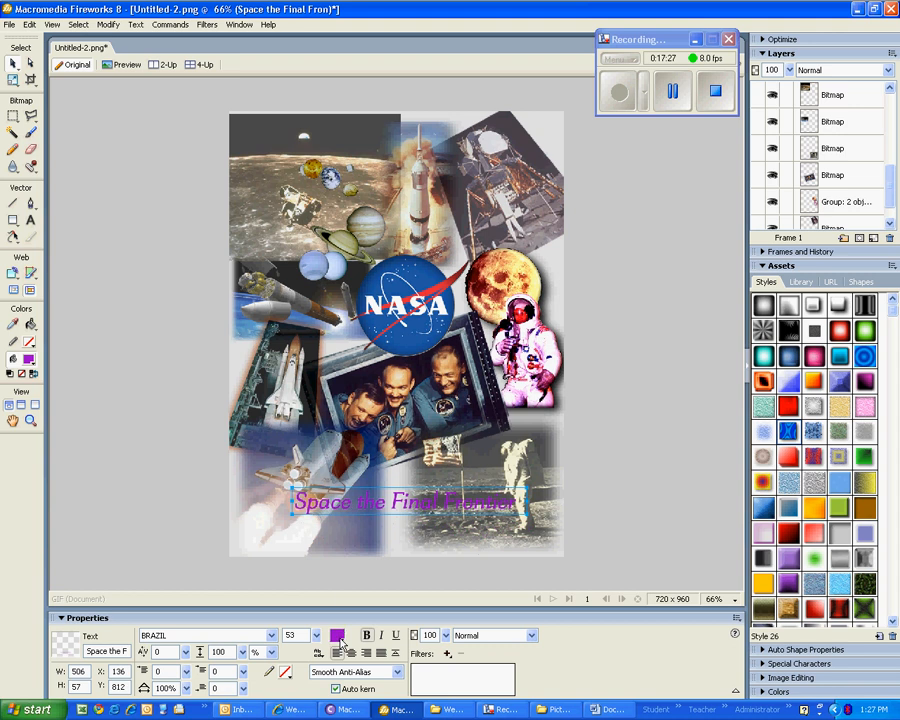
left_click(338, 636)
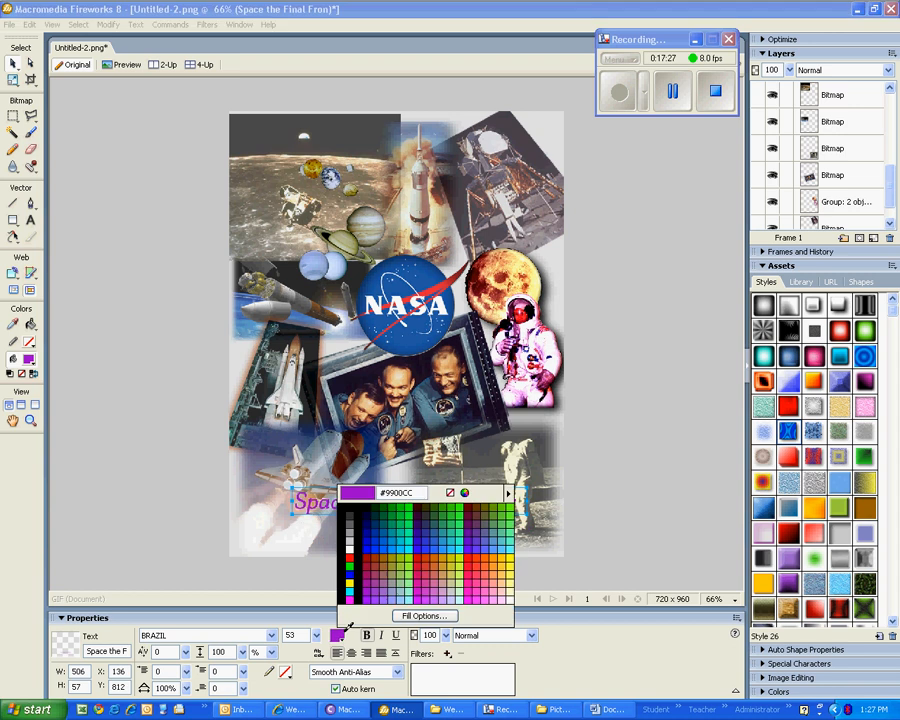
left_click(350, 514)
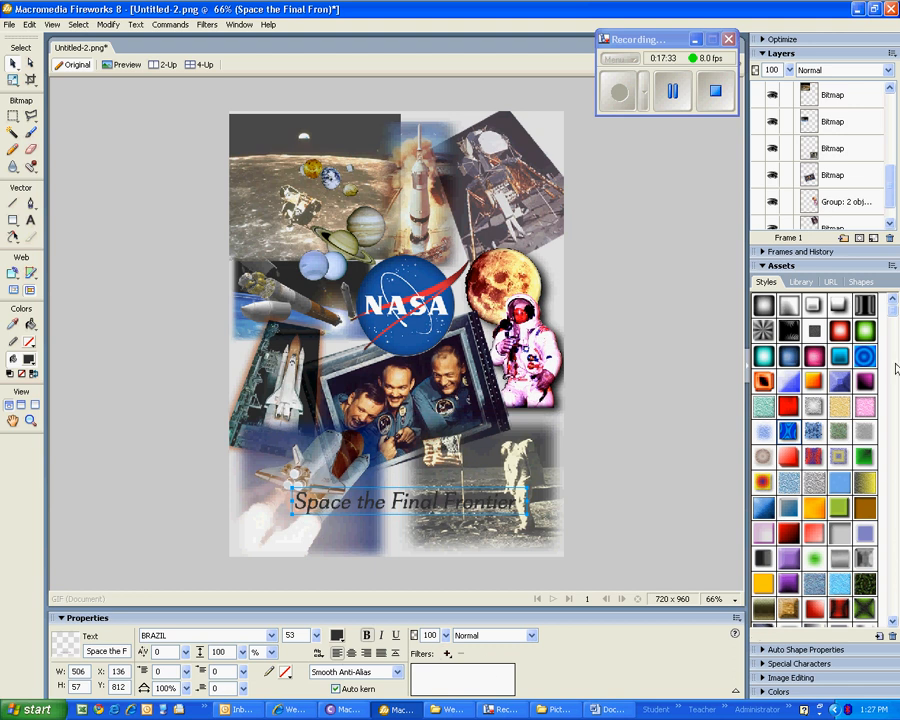
Try several preset text styles on the title, ending with the yellow glowing Style 75.
left_click_drag(892, 311, 897, 560)
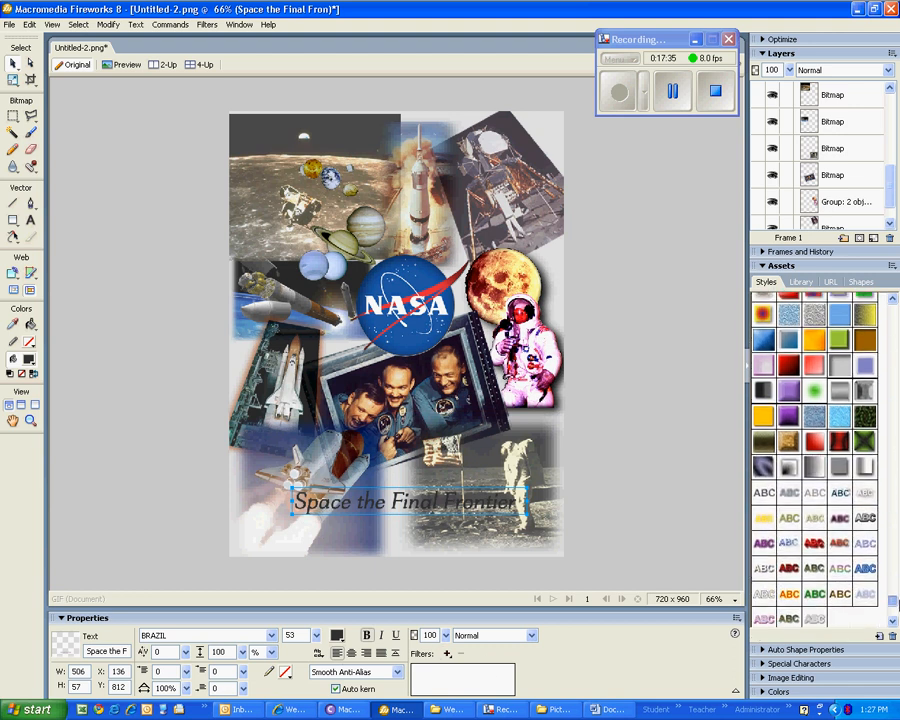
left_click(866, 517)
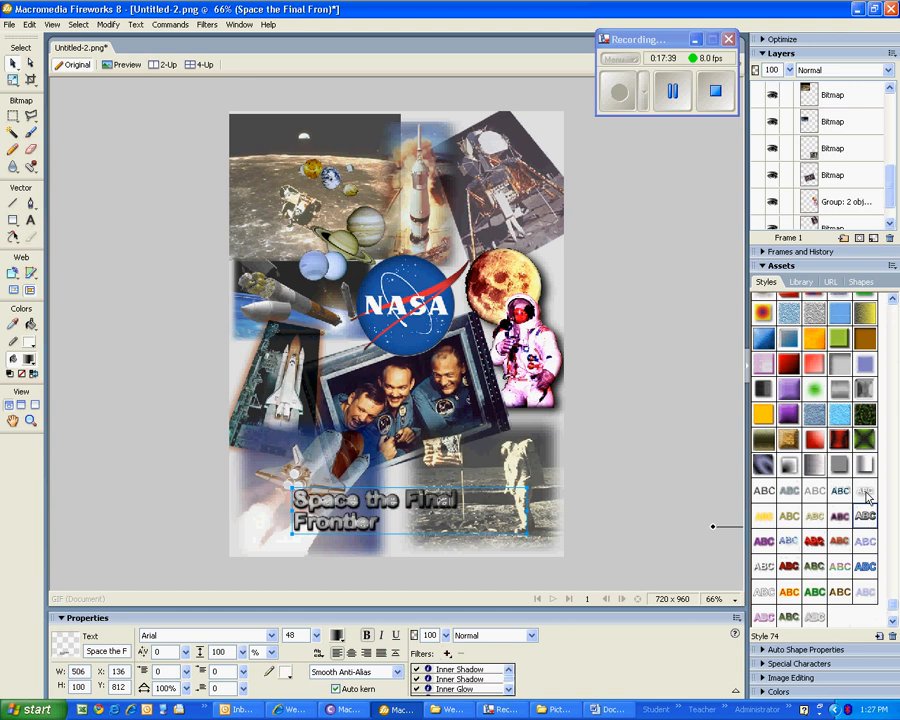
left_click(841, 517)
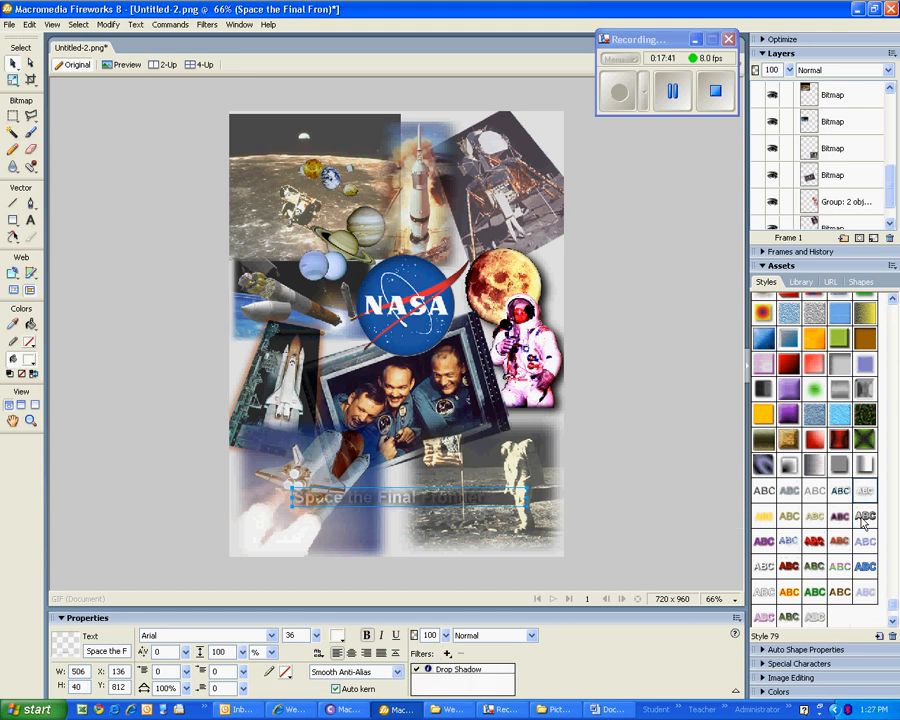
left_click(763, 568)
left_click(765, 591)
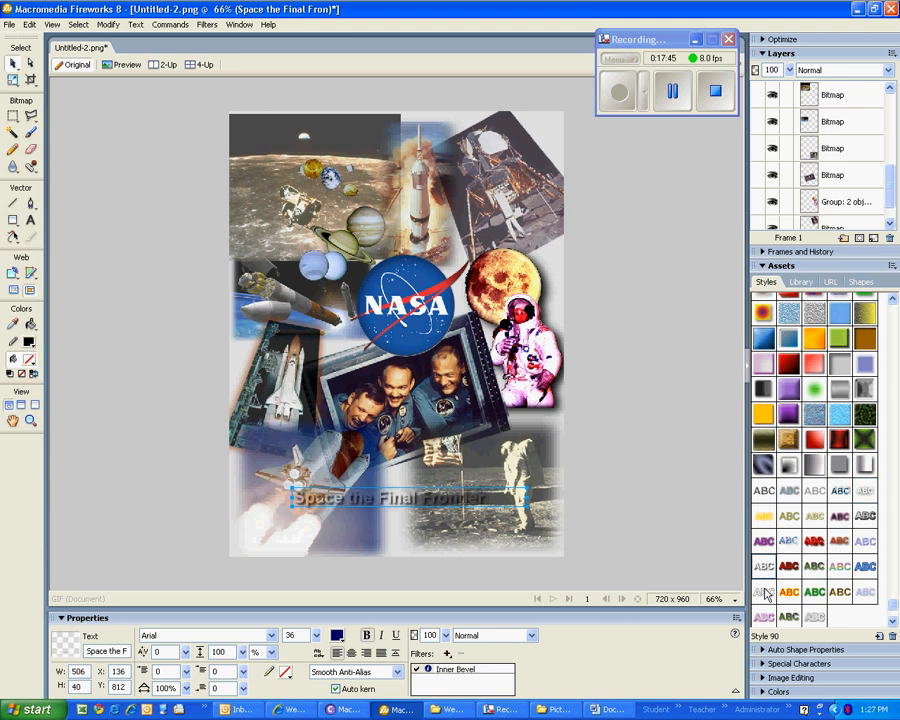
left_click(677, 97)
left_click(619, 97)
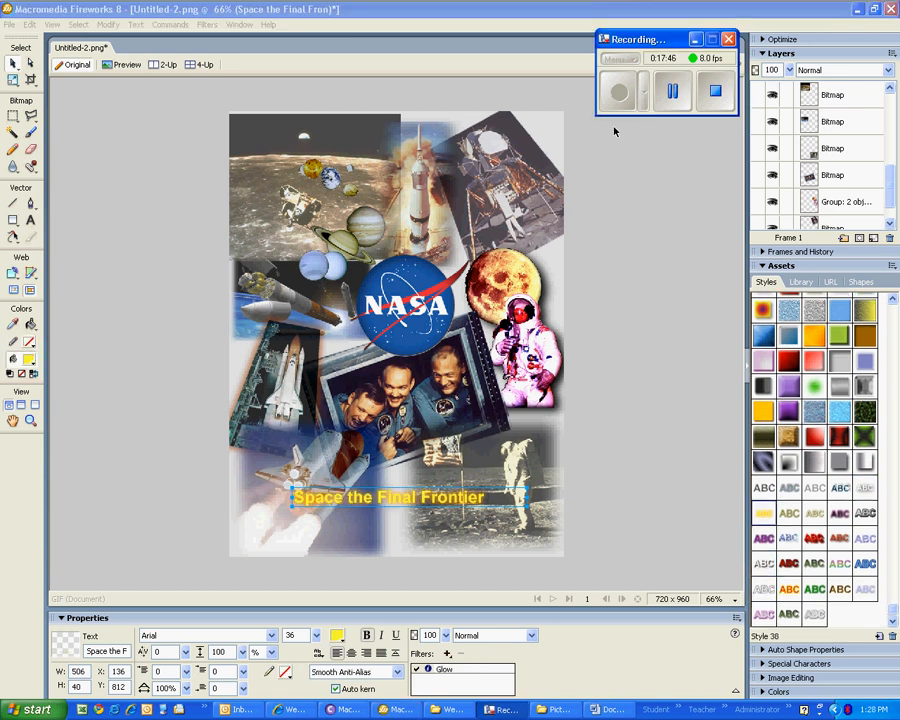
left_click(762, 517)
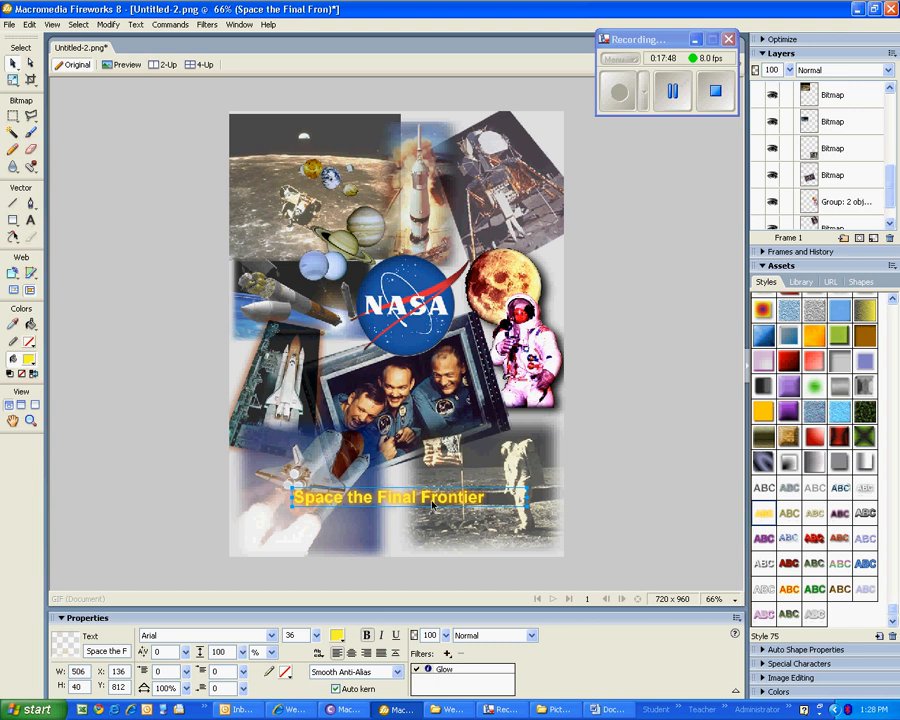
Move the title to about X 132, Y 855 across the bottom pictures and set its horizontal scale to 150%.
left_click_drag(383, 505, 339, 494)
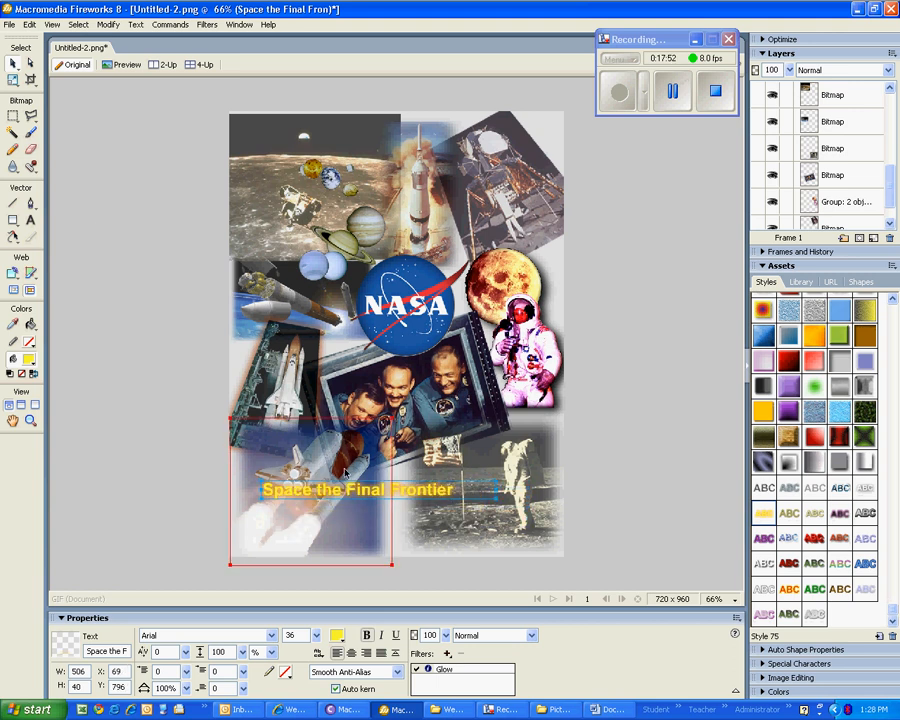
left_click(445, 502)
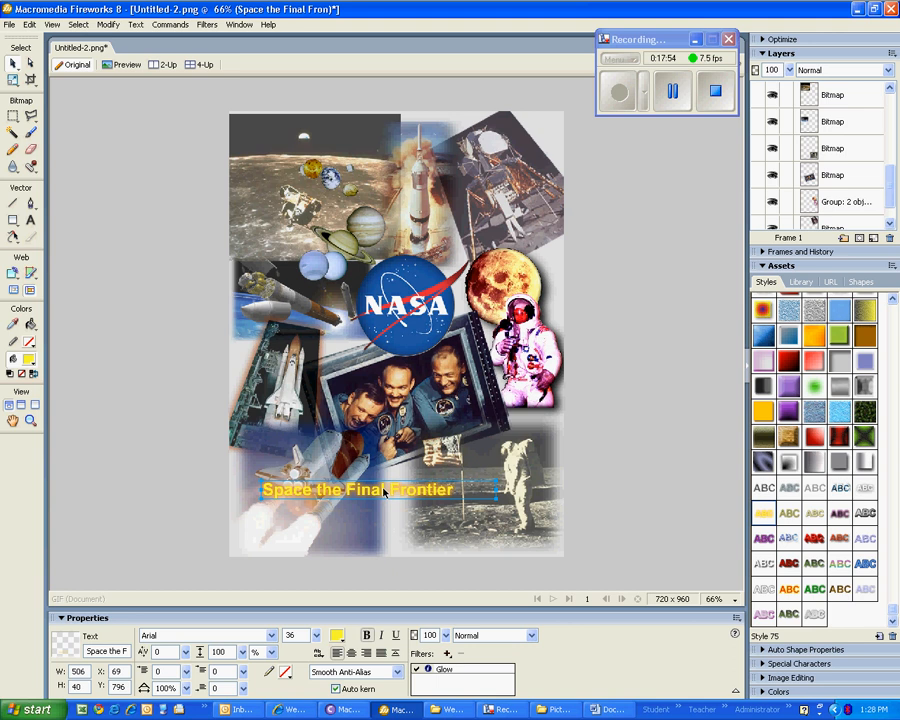
left_click_drag(383, 491, 412, 519)
left_click(612, 113)
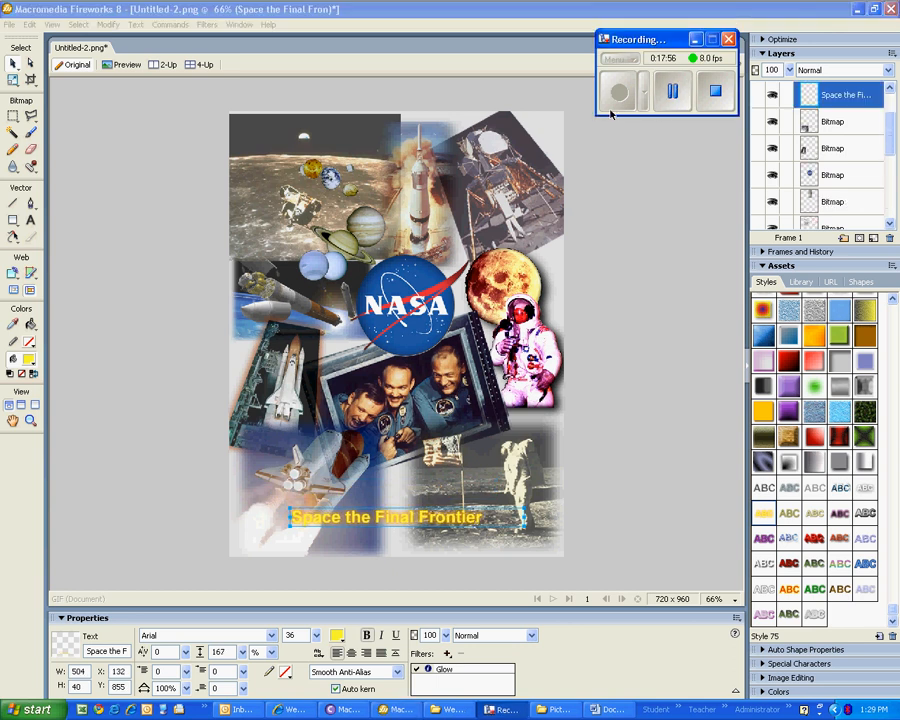
left_click(388, 521)
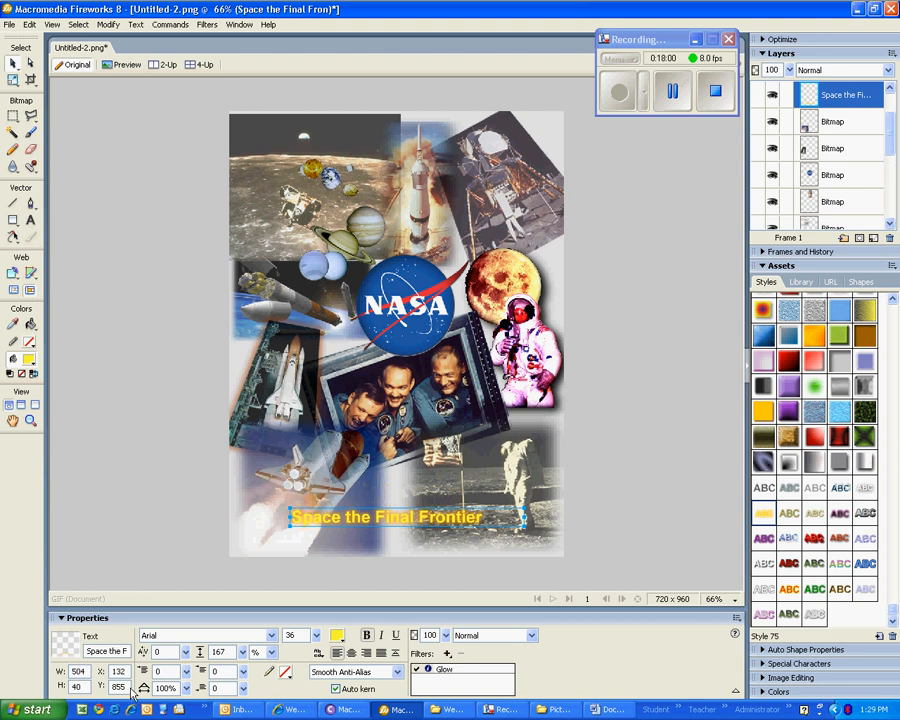
left_click_drag(185, 688, 192, 672)
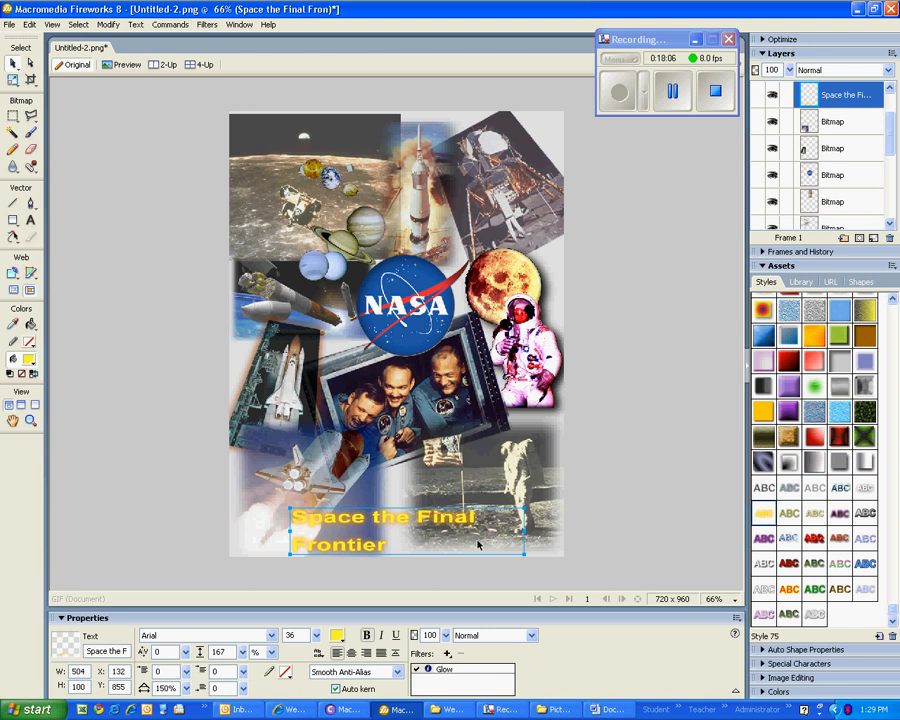
Widen the title's text block to about 650 px so it fits on one line, and place it at about X 80, Y 859.
mouse_move(526, 533)
left_mouse_down()
mouse_move(538, 531)
mouse_move(519, 533)
left_mouse_up()
left_click(290, 537)
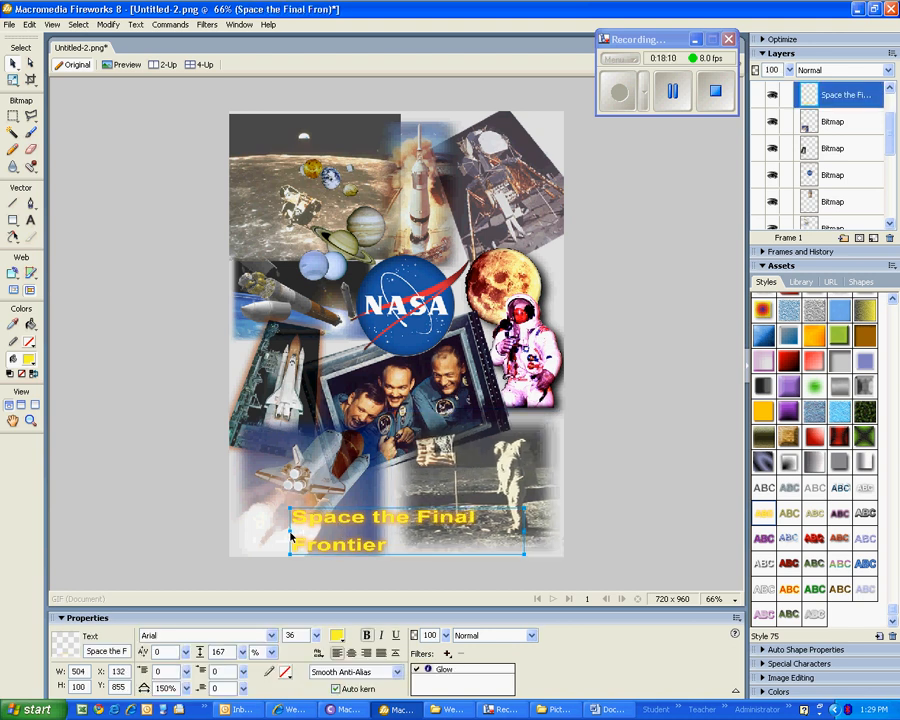
left_click_drag(287, 537, 273, 533)
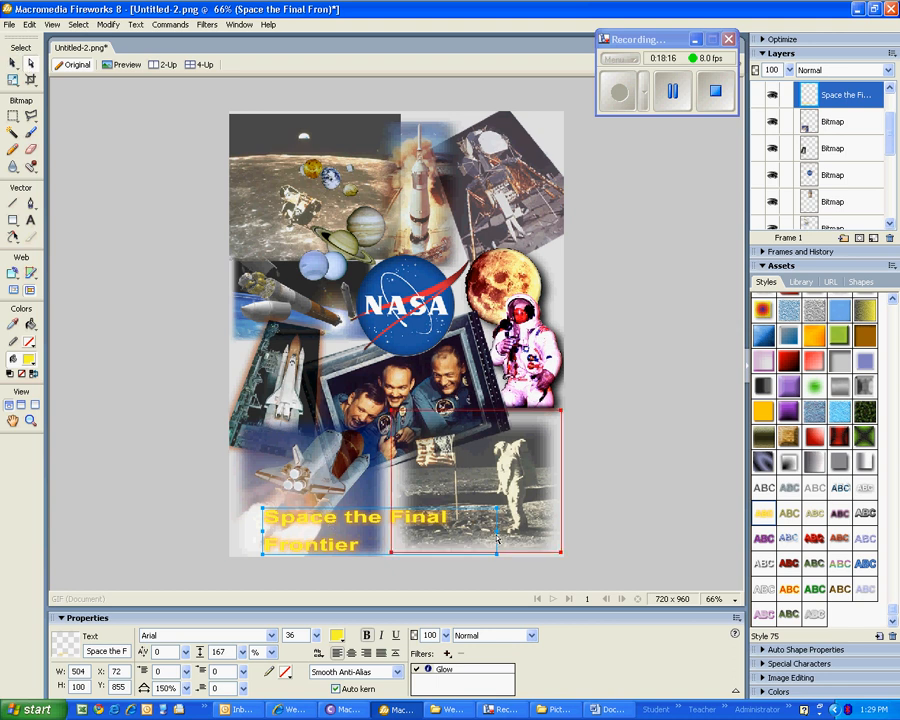
left_click_drag(262, 531, 232, 531)
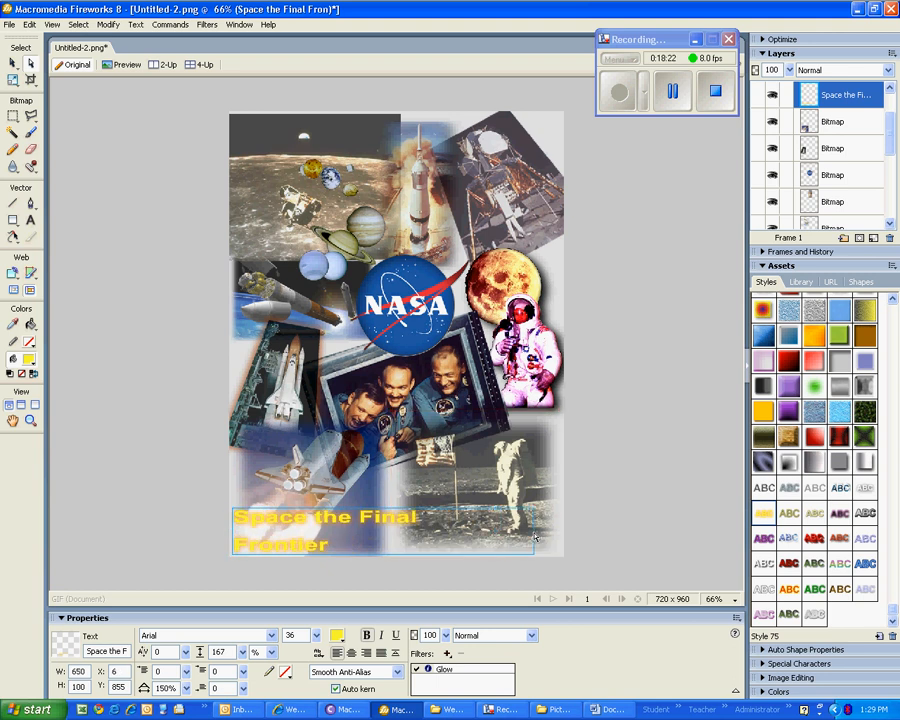
left_click_drag(497, 537, 535, 531)
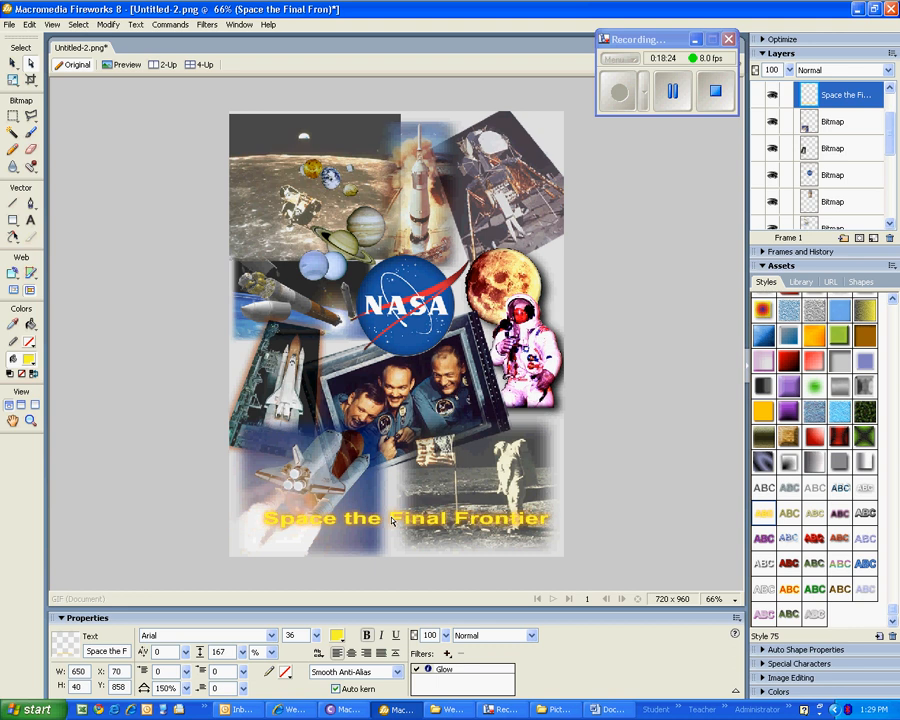
left_click_drag(362, 519, 396, 522)
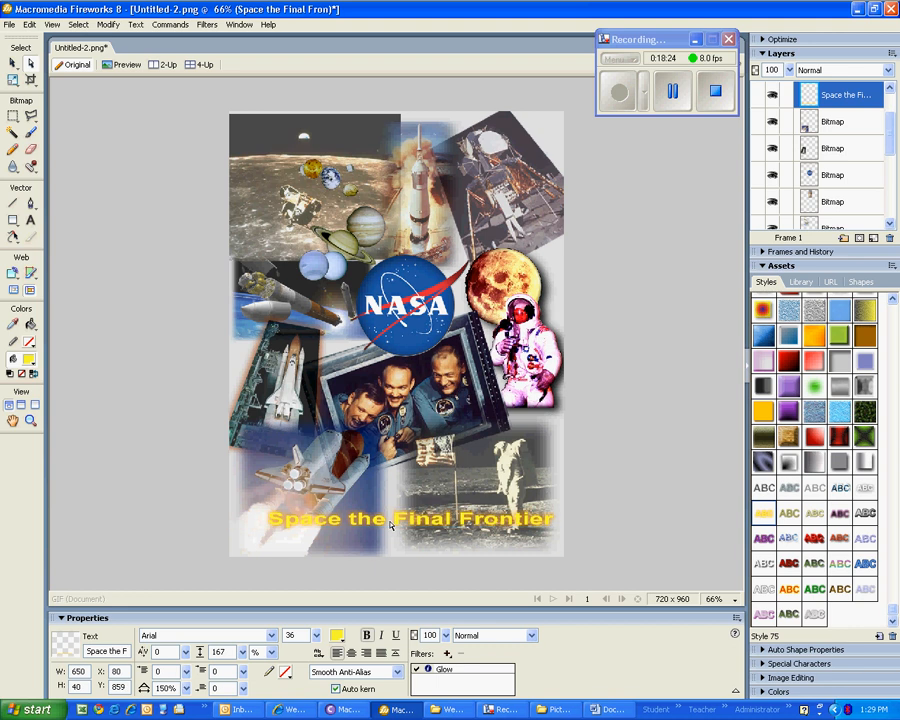
Rotate the title slightly counterclockwise so it slopes upward from the shuttle picture to the moonwalk picture.
left_click(13, 79)
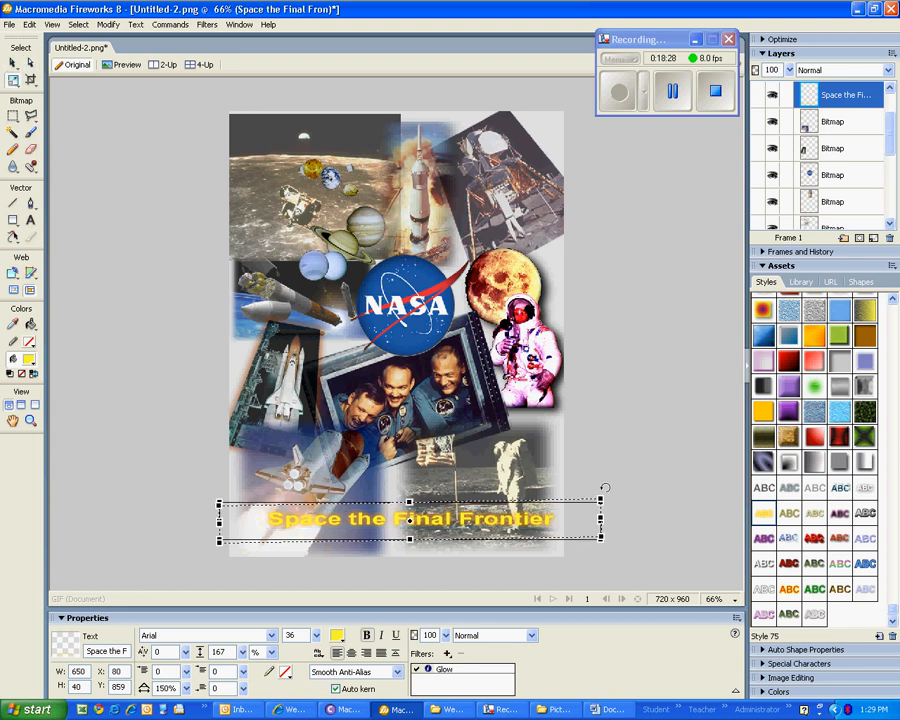
left_click_drag(604, 486, 590, 458)
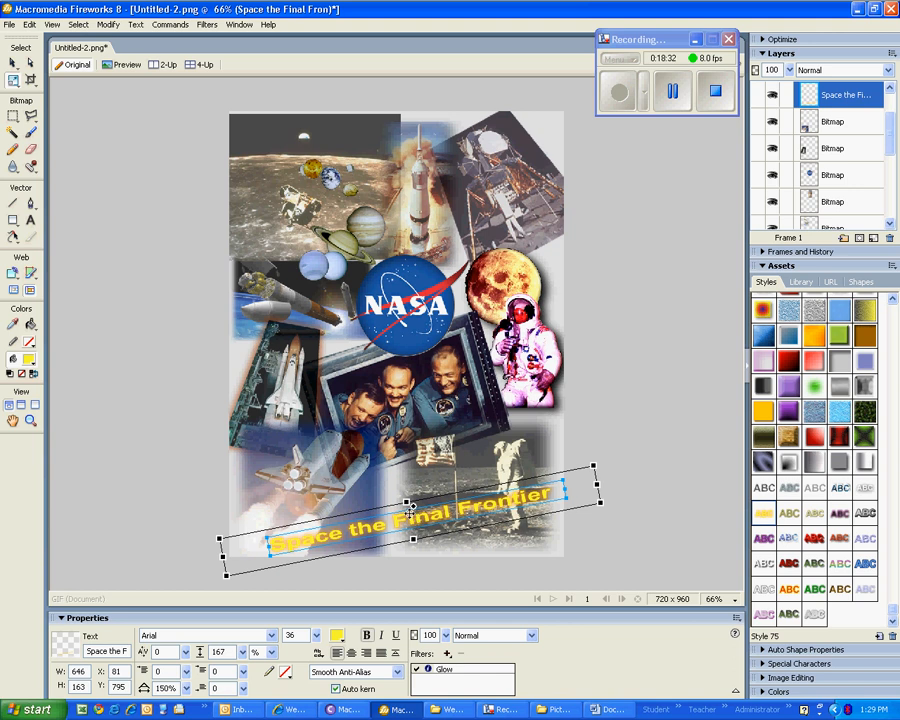
key("v")
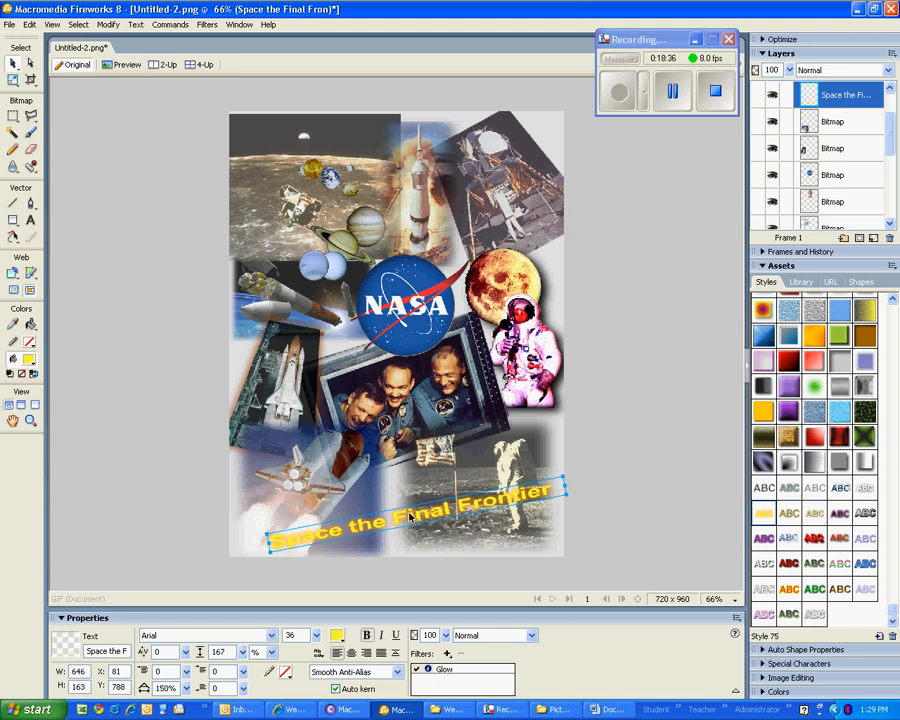
Nudge the tilted title up and to the left to X 59, Y 762.
key("Up")
key("Up")
key("Up")
key("Up")
key("Up")
key("Up")
key("Up")
key("Up")
key("Up")
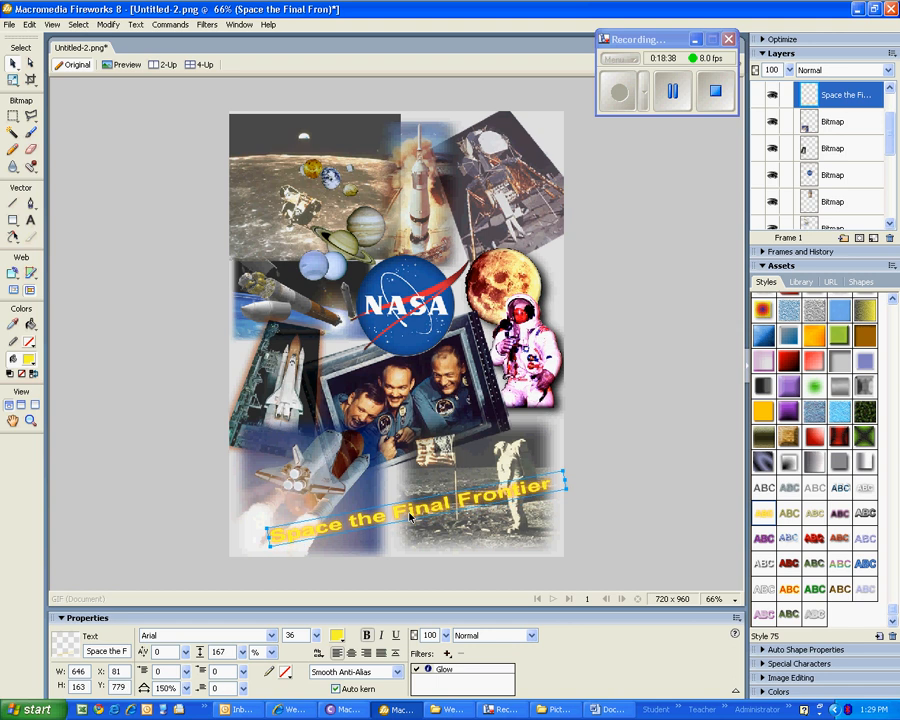
key("Left")
key("Left")
key("Left")
key("Left")
key("Left")
key("Left")
key("Left")
key("Left")
key("Up")
key("Up")
key("Up")
key("Up")
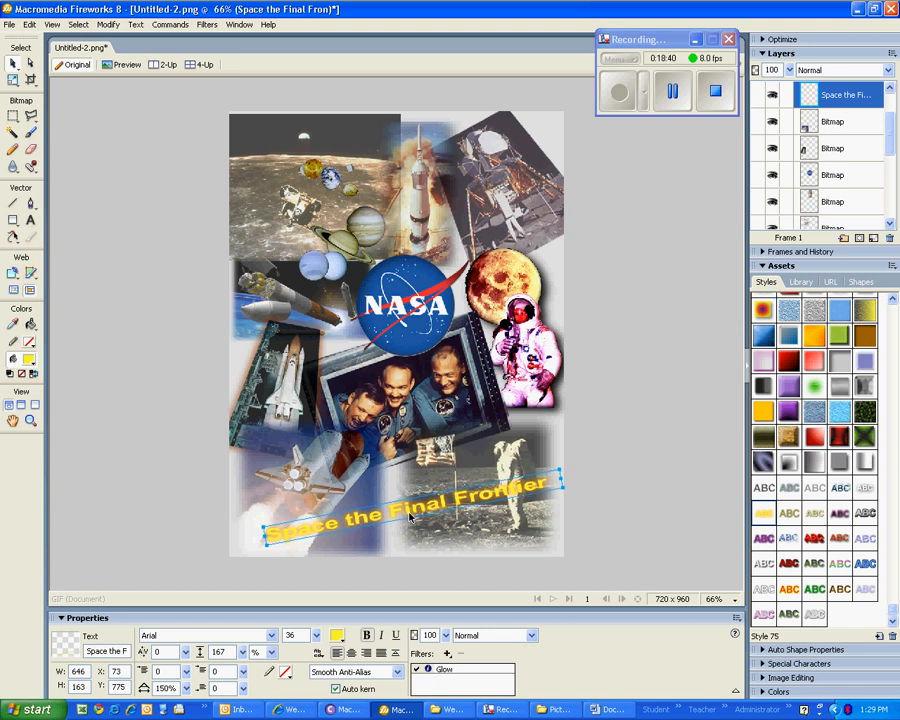
key("Left")
key("Left")
key("Left")
key("Left")
key("Left")
key("Left")
key("Left")
key("Left")
key("Left")
key("Up")
key("Up")
key("Up")
key("Up")
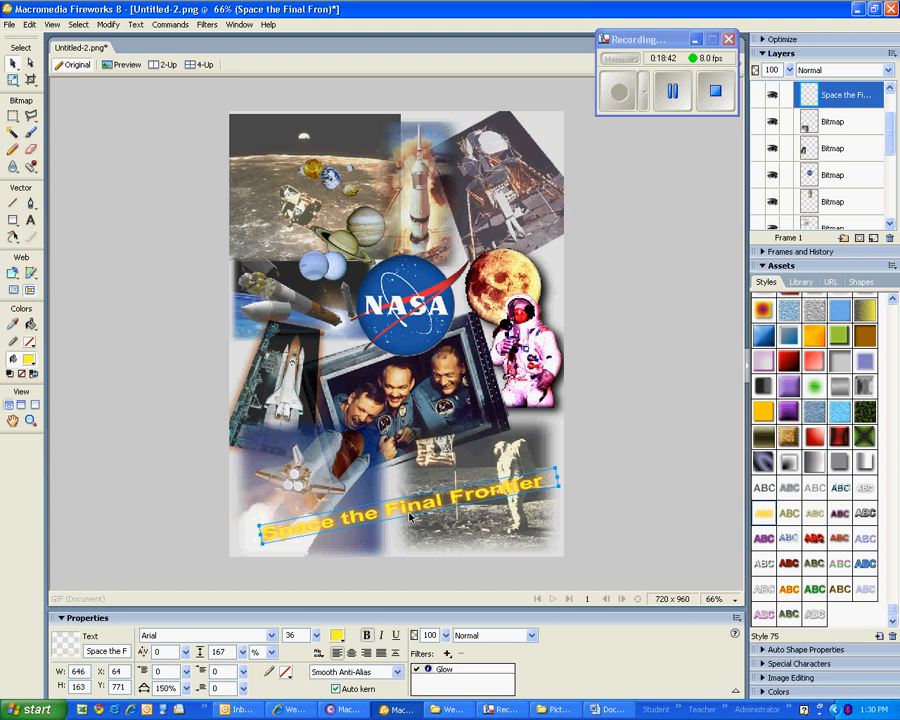
key("Left")
key("Left")
key("Left")
key("Left")
key("Left")
key("Up")
key("Up")
key("Up")
key("Up")
key("Up")
key("Up")
key("Up")
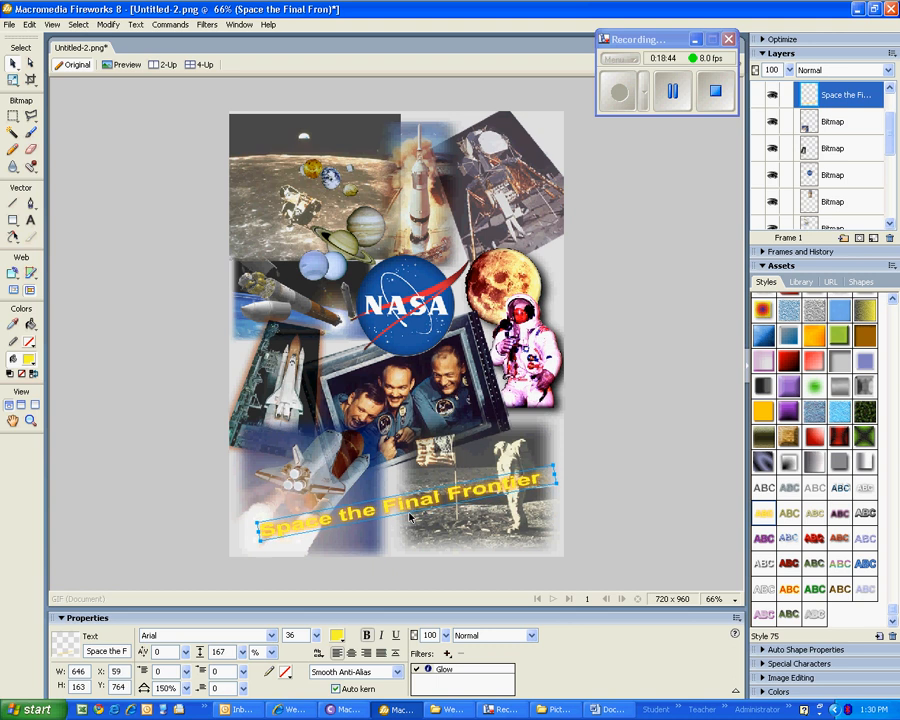
key("Up")
key("Up")
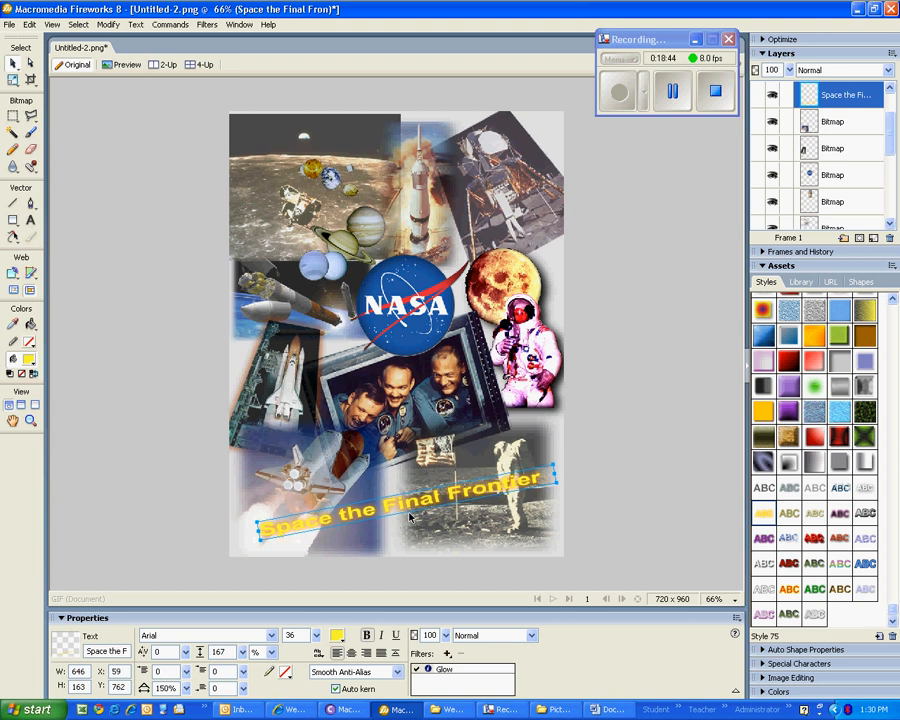
left_click(674, 95)
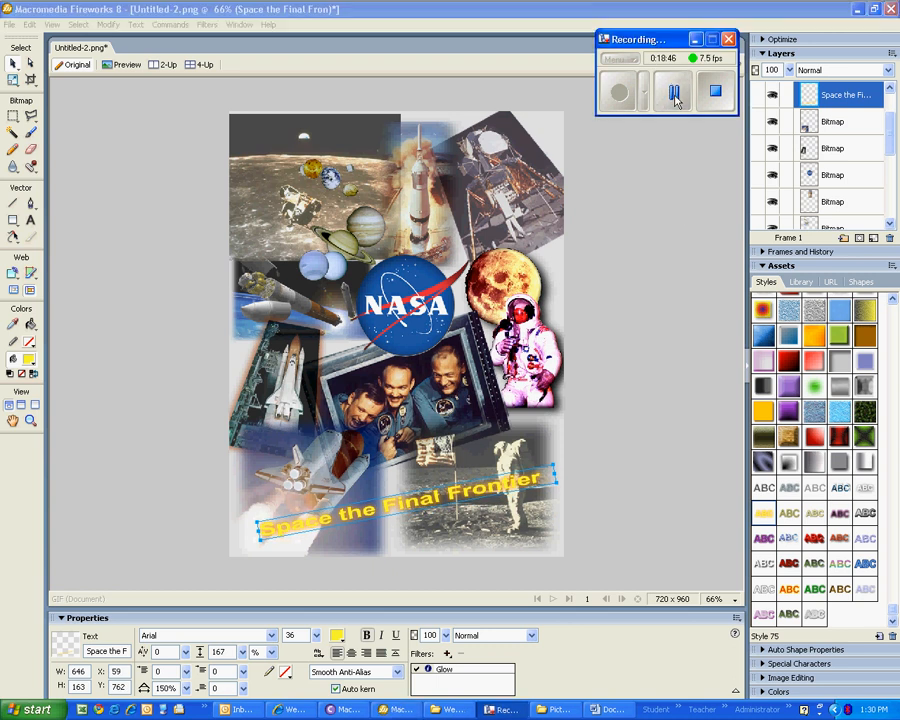
Try the Inverse Color Burn, Fuzzy Light, Stamp and Tint blend modes on the tilted title.
left_click(351, 515)
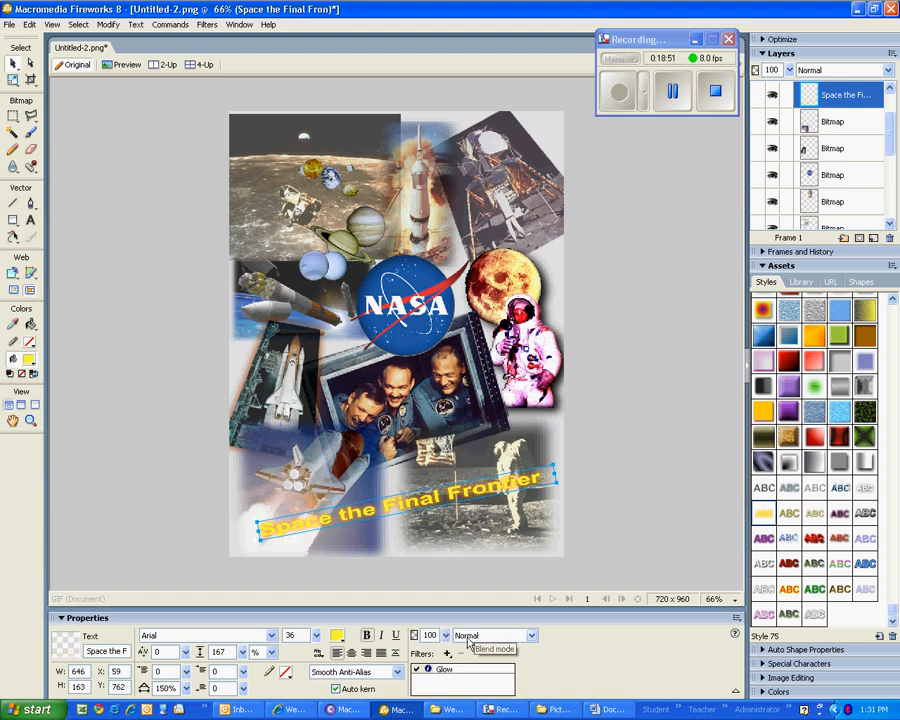
left_click(532, 636)
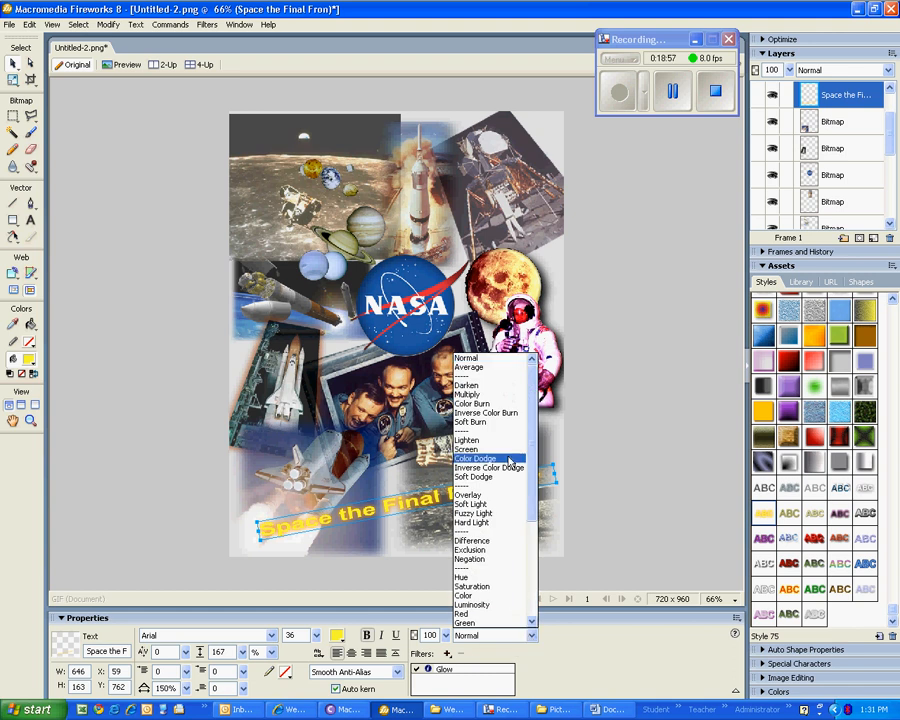
left_click(508, 413)
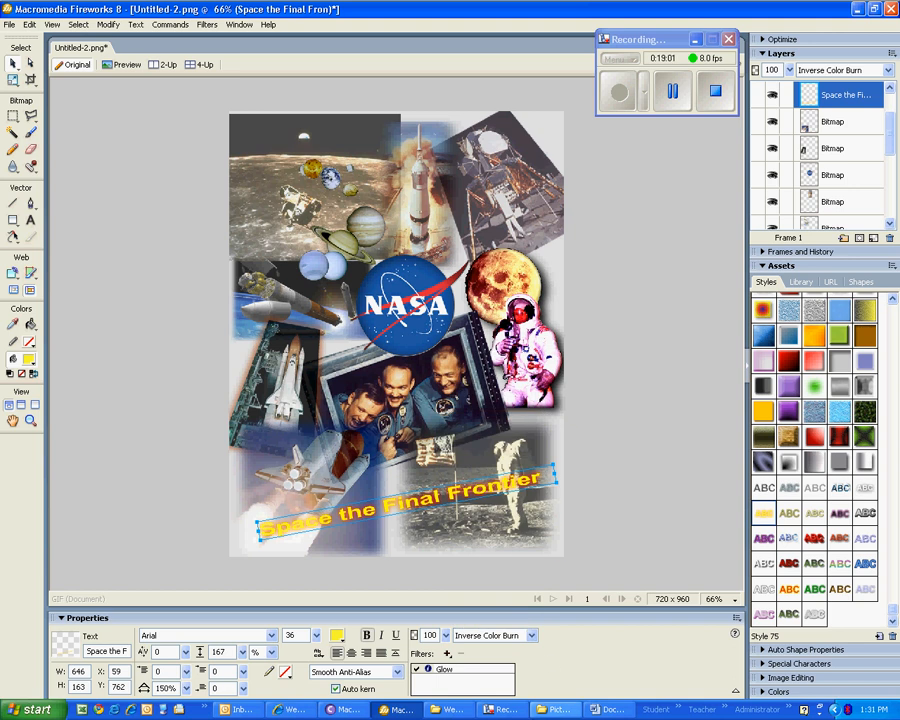
left_click(532, 636)
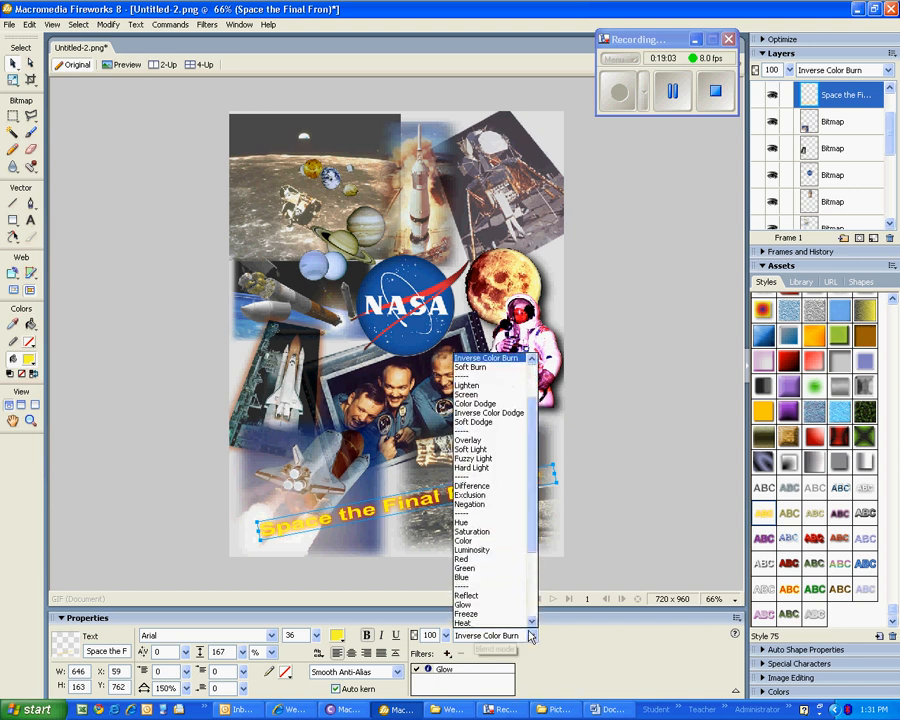
left_click(481, 458)
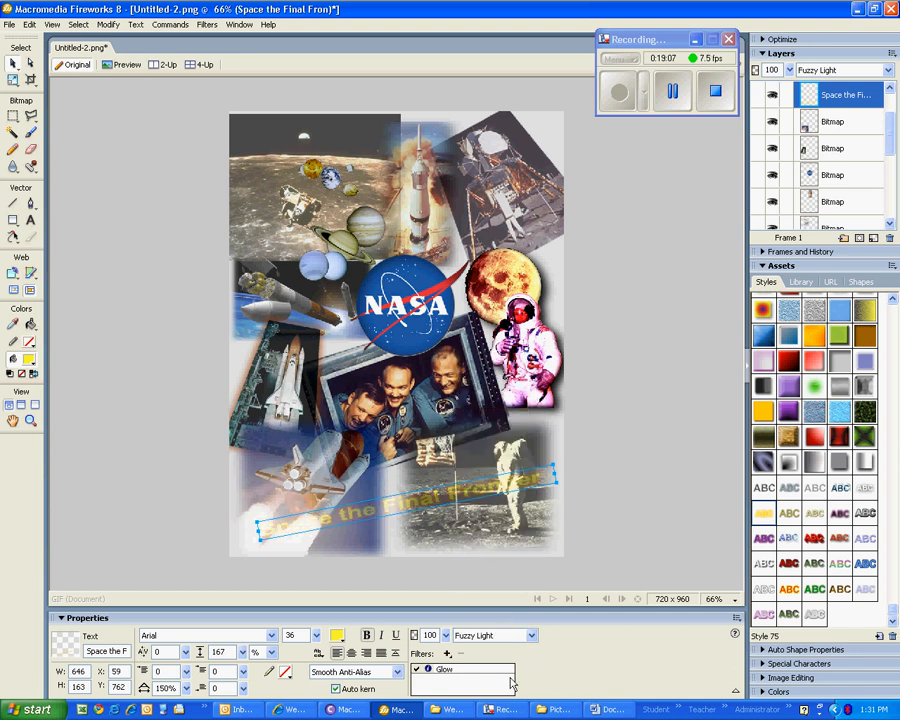
left_click(532, 636)
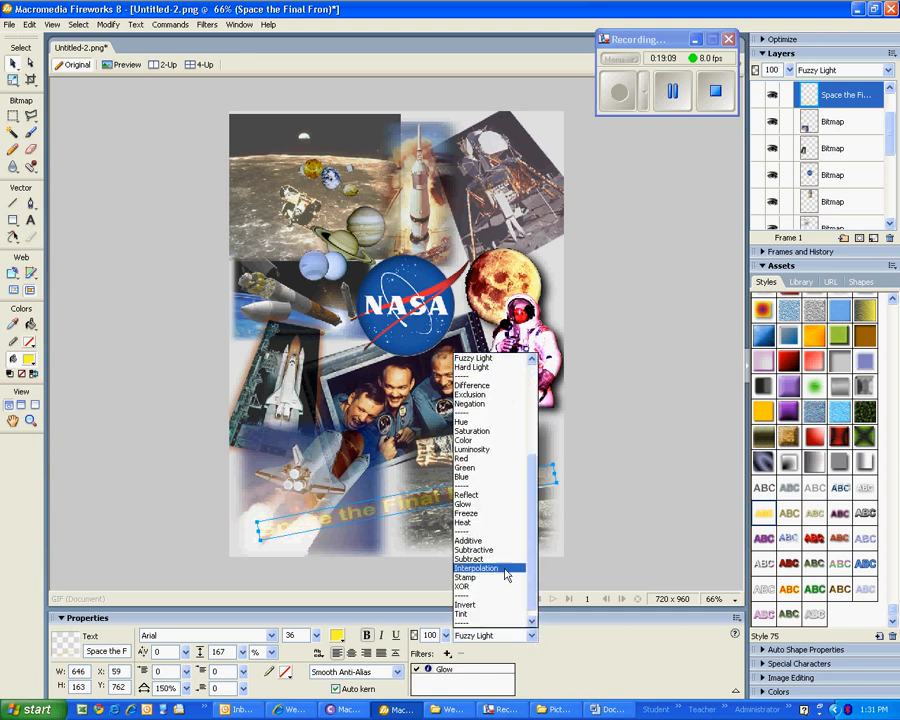
left_click(500, 577)
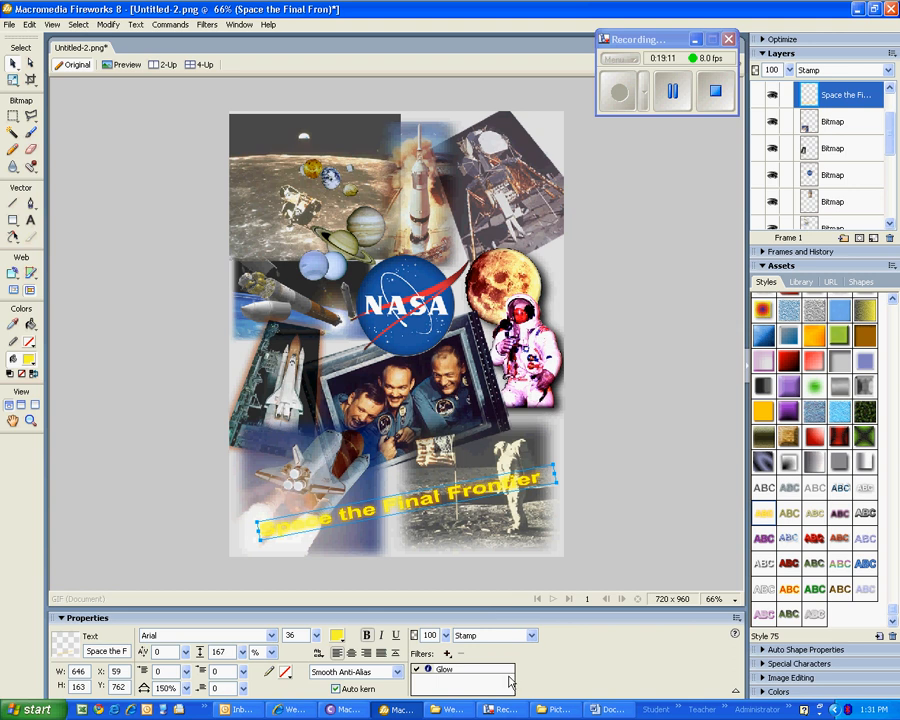
left_click(532, 636)
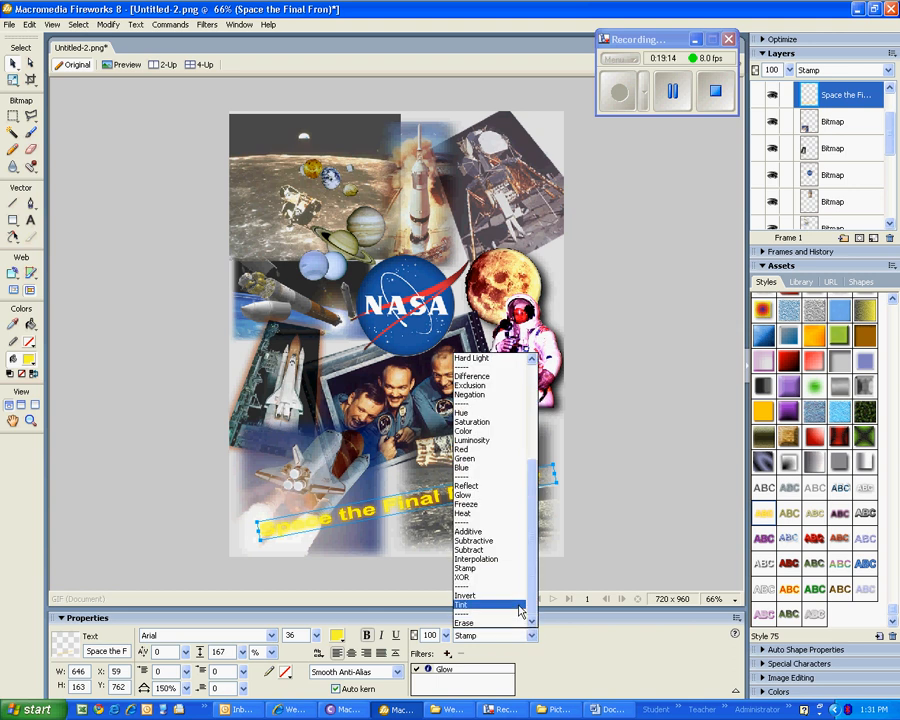
left_click(515, 604)
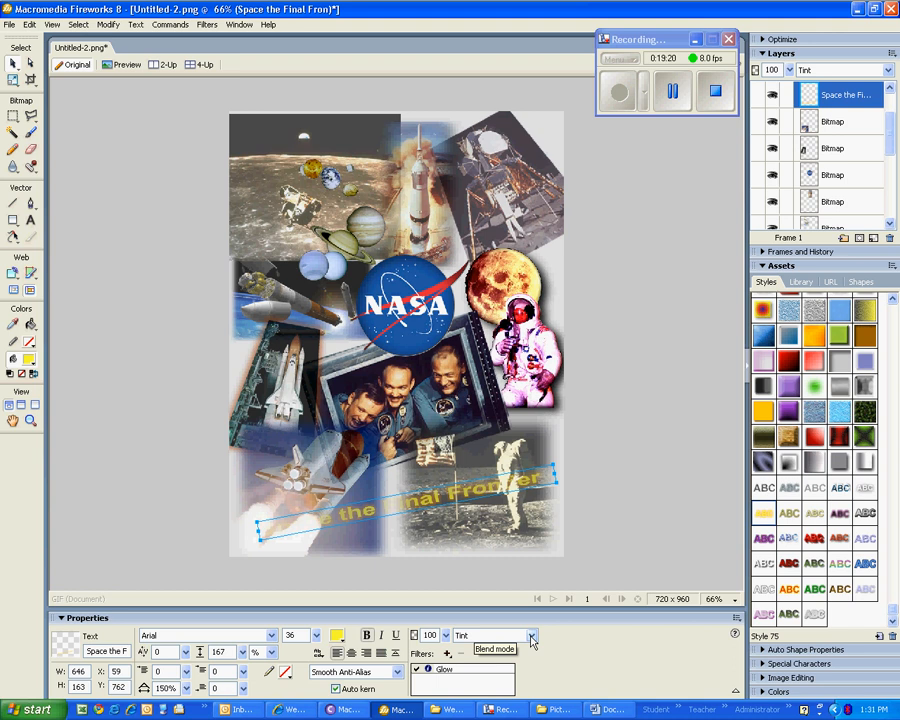
Set the tilted title's blend mode to Inverse Color Burn and deselect it.
left_click(531, 637)
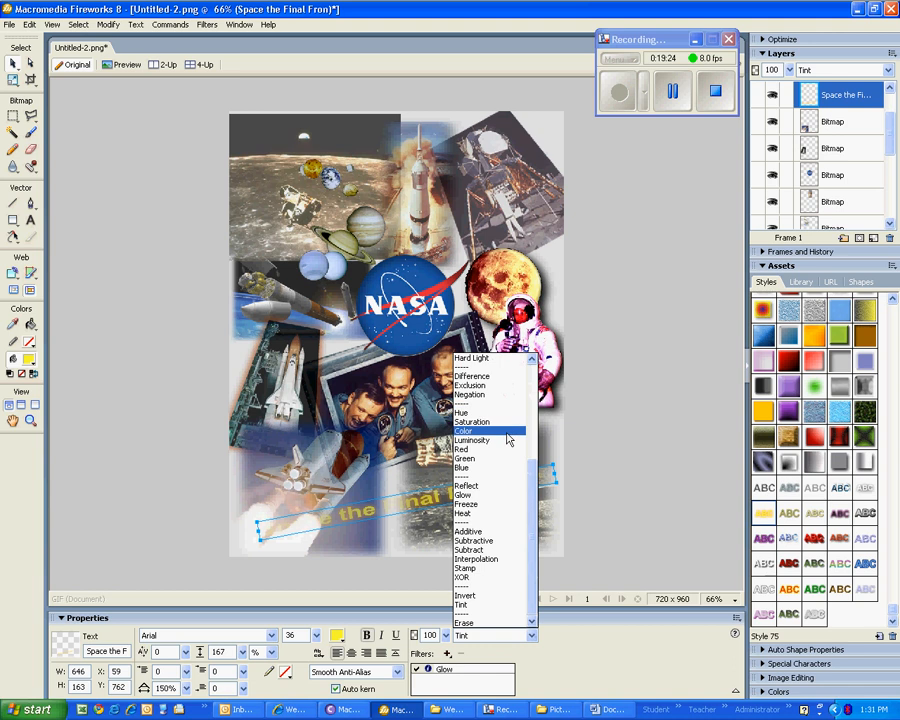
scroll(531, 445, "up", 2)
scroll(531, 445, "up", 2)
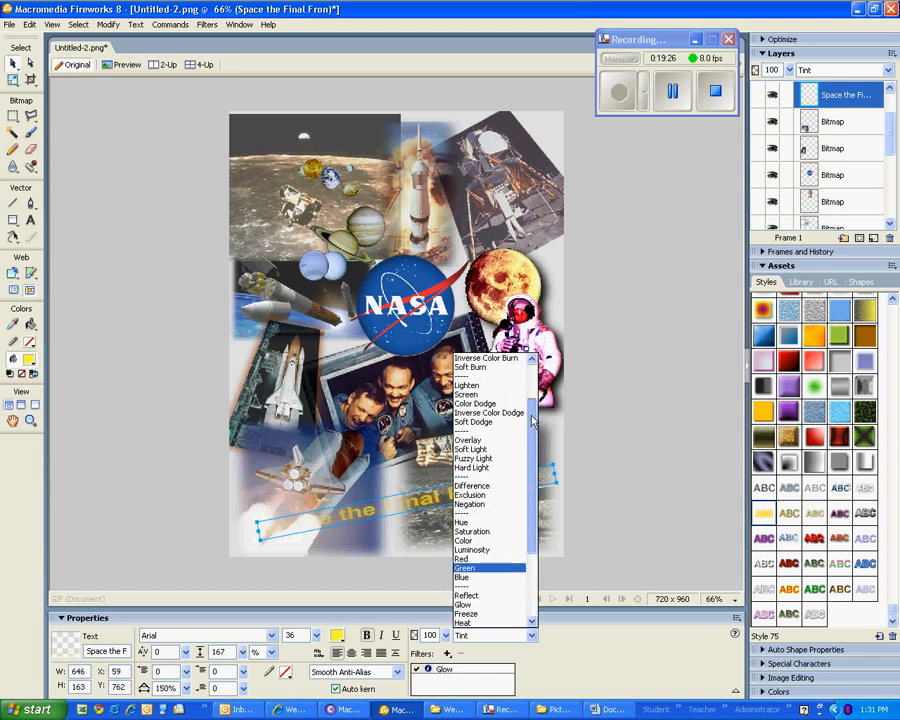
left_click(490, 358)
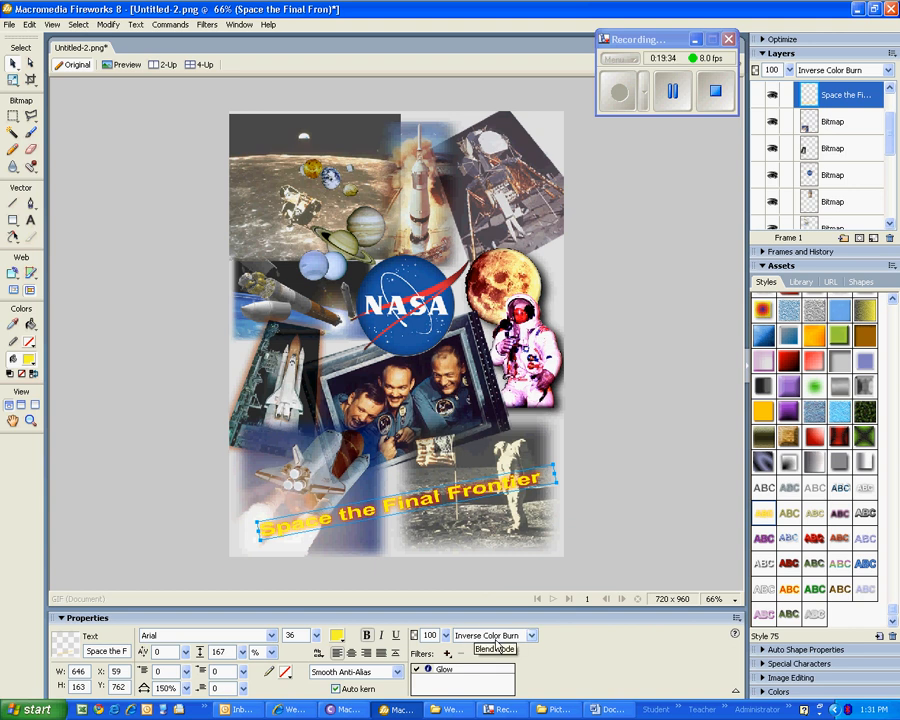
left_click(672, 92)
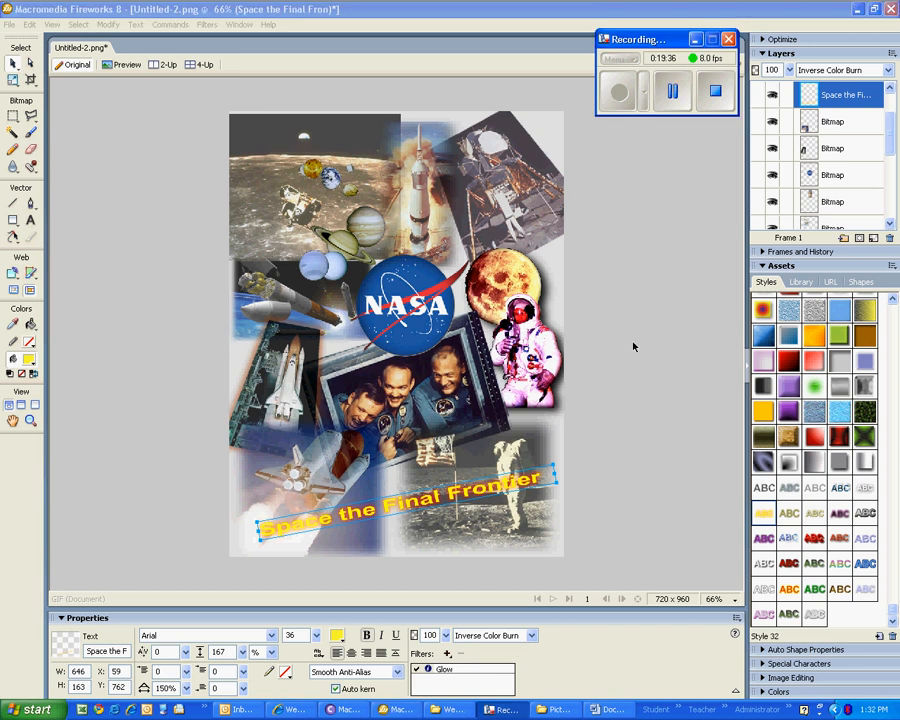
left_click(633, 347)
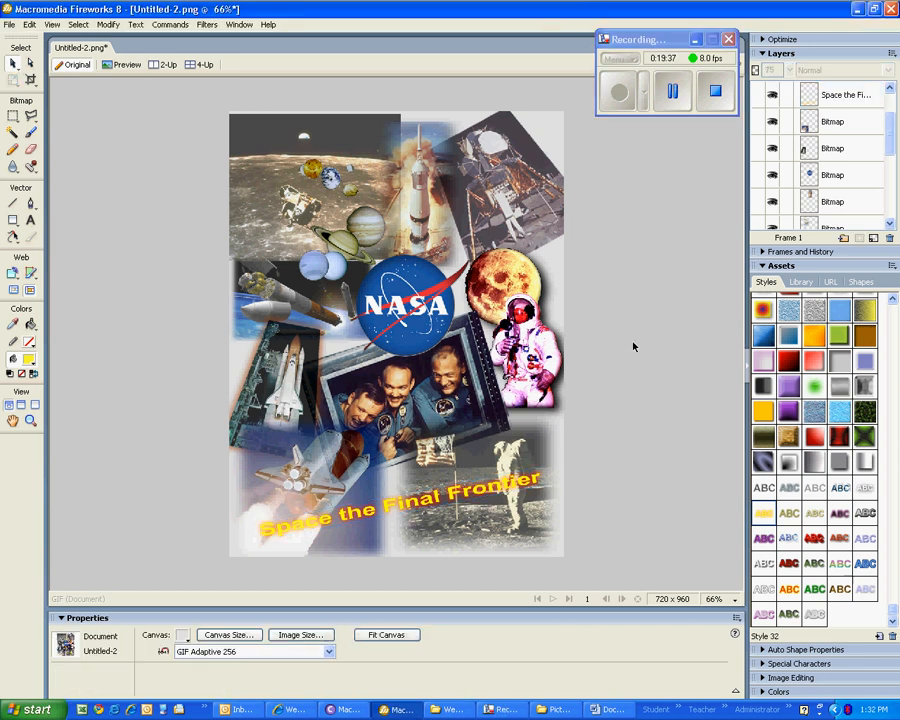
left_click(400, 505)
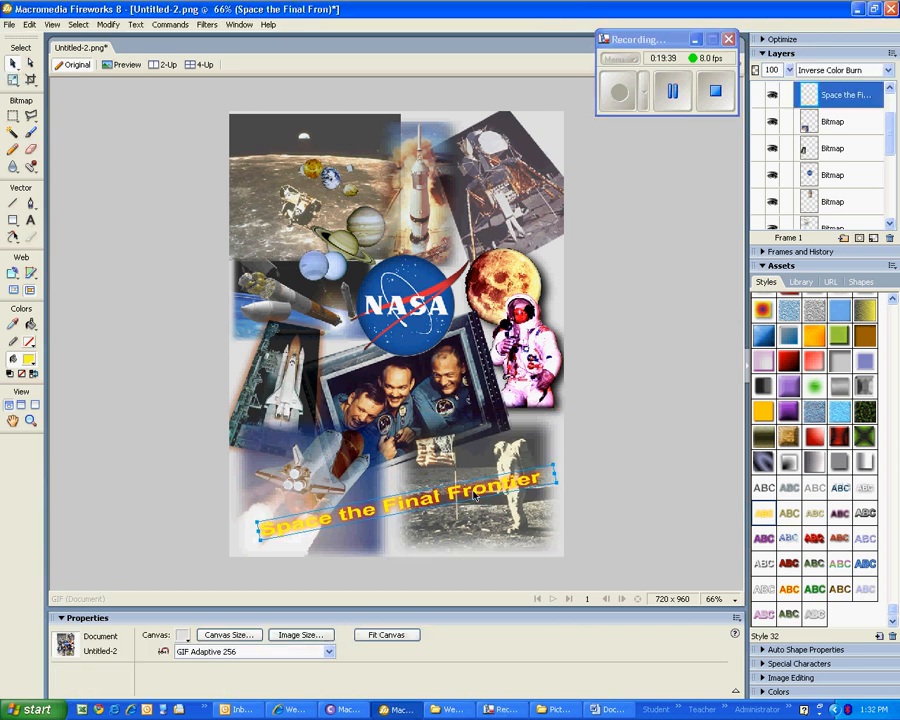
left_click(629, 397)
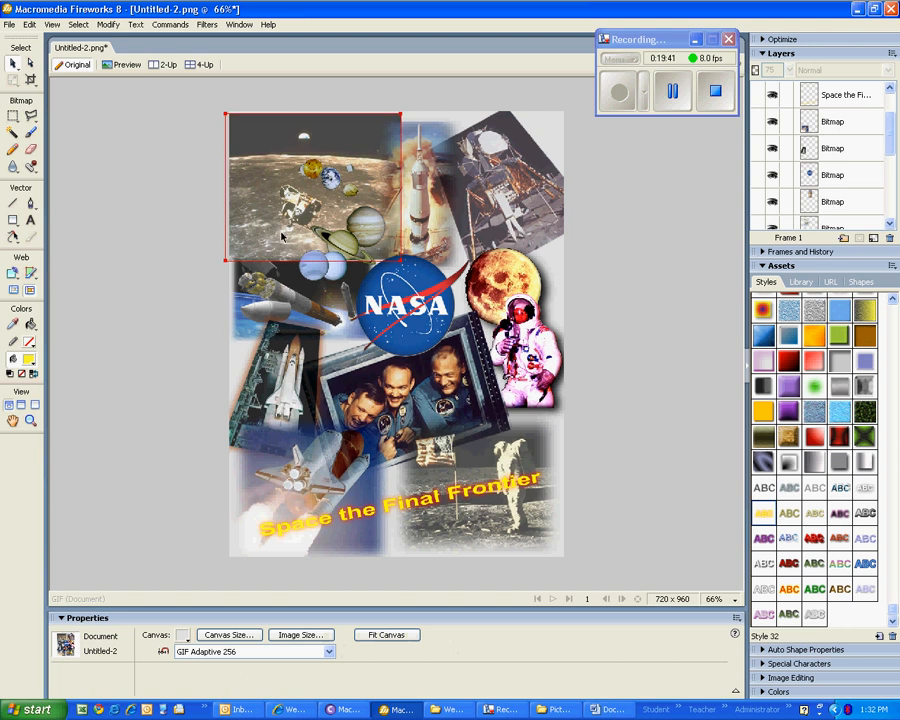
View the whole montage at 50% and examine the planets, astronaut, rocket, moonwalk picture, NASA logo and title one by one.
left_click(722, 599)
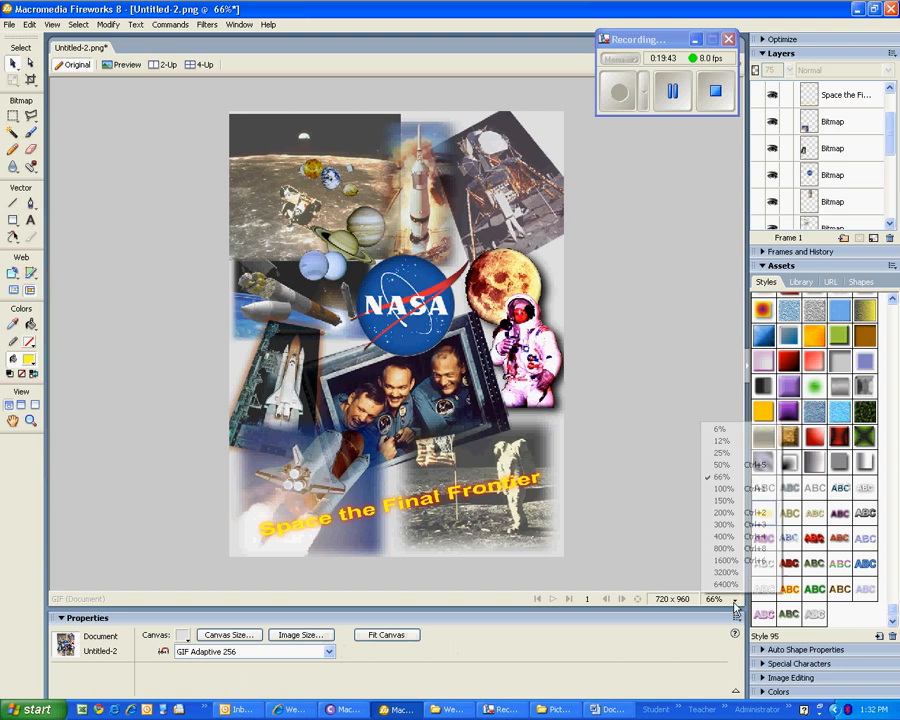
left_click(722, 465)
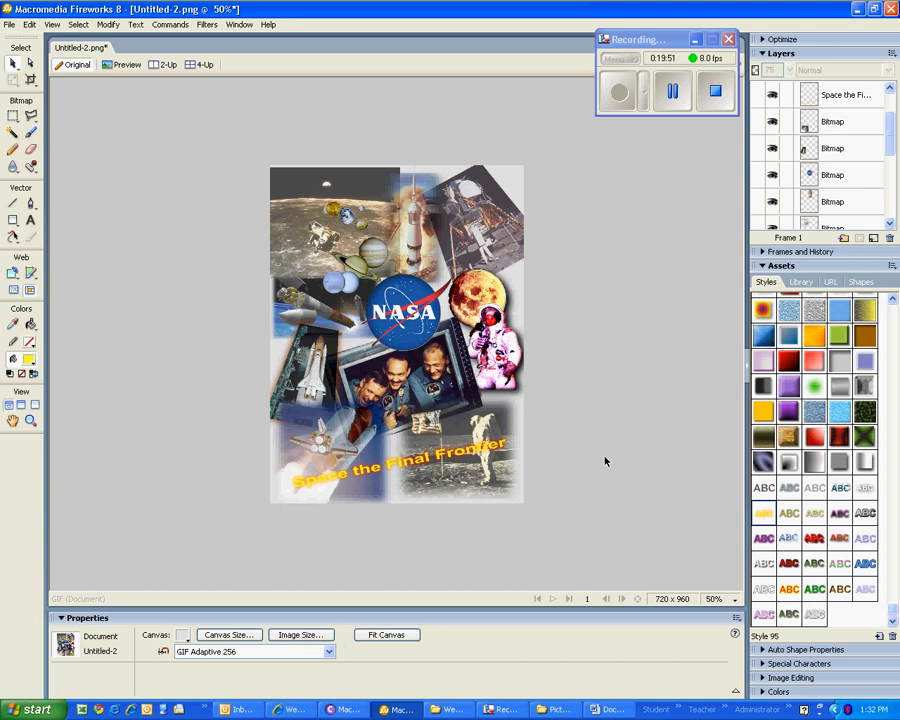
left_click(351, 281)
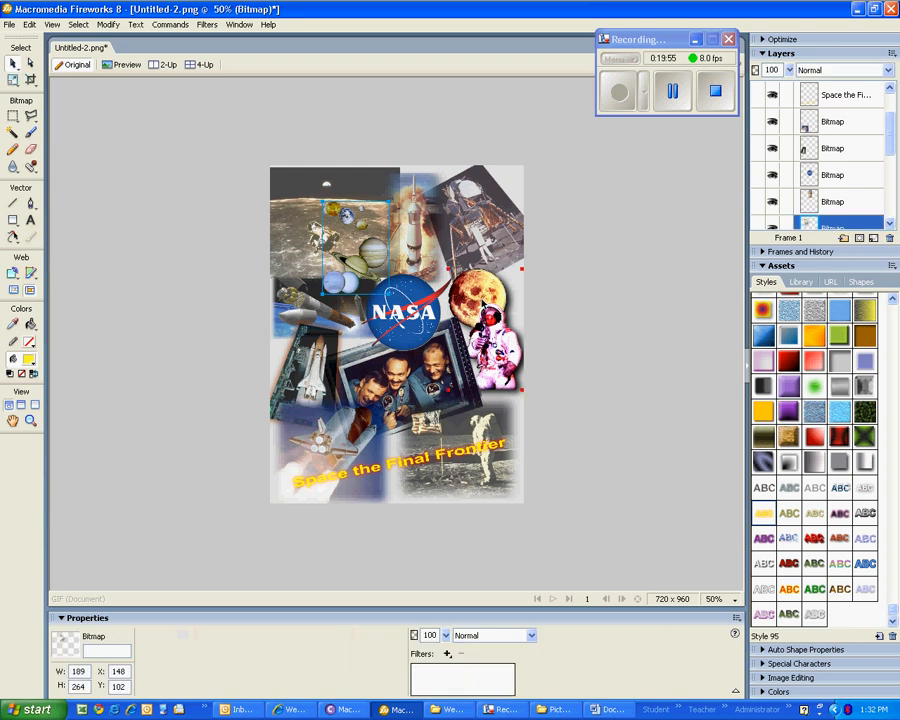
left_click(483, 301)
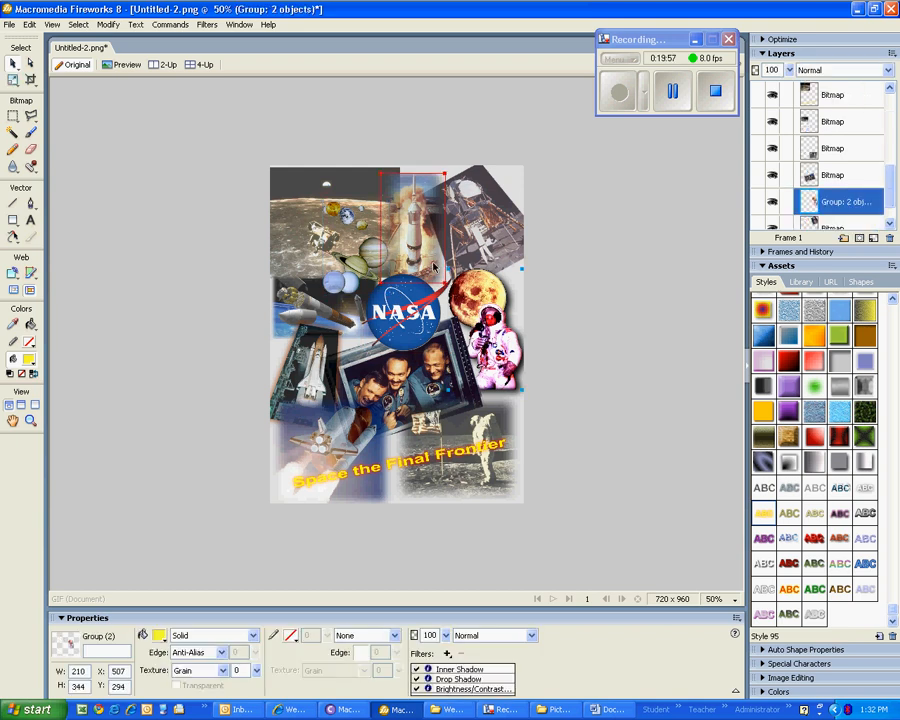
left_click(411, 234)
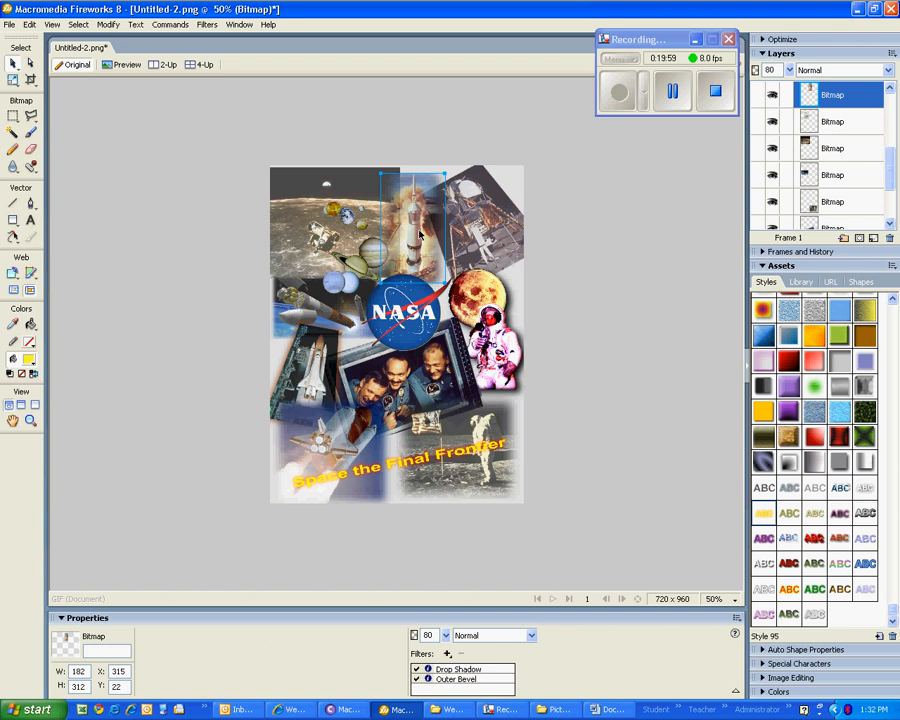
left_click(409, 497)
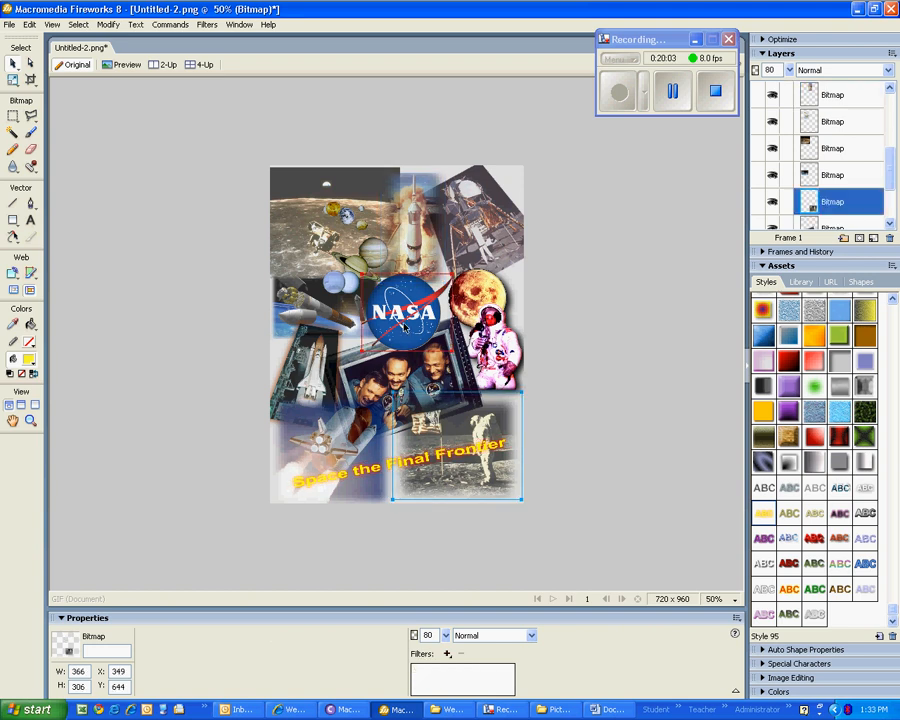
left_click(401, 325)
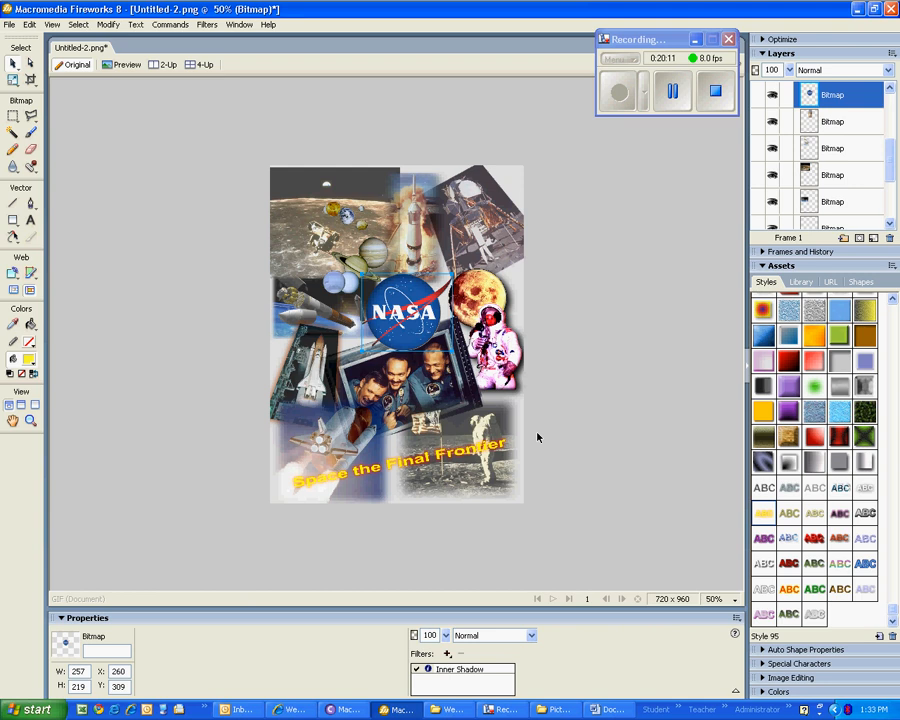
left_click(373, 470)
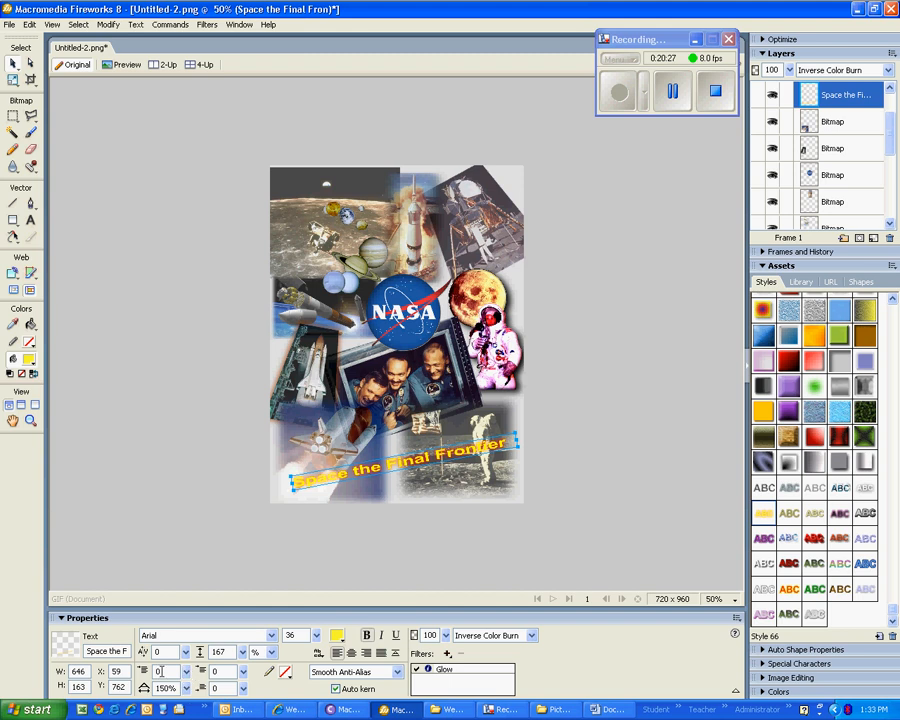
left_click(429, 526)
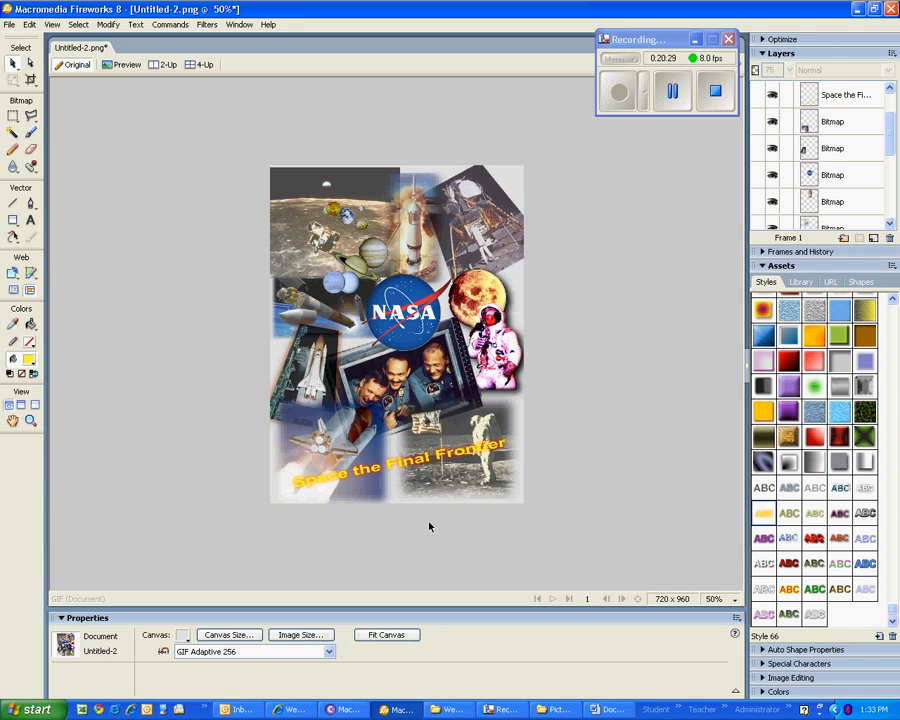